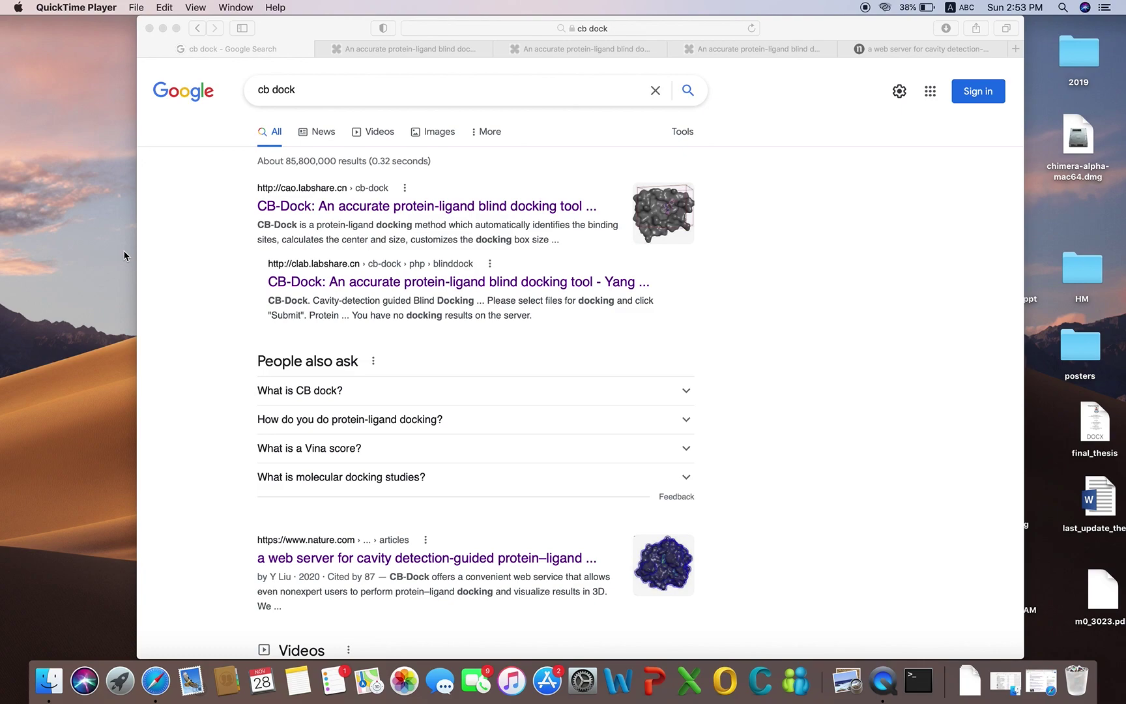
Examine the title and abstract of the open nature.com article on the CB-Dock web server.
{"action": "left_click", "coordinate": [906, 52]}
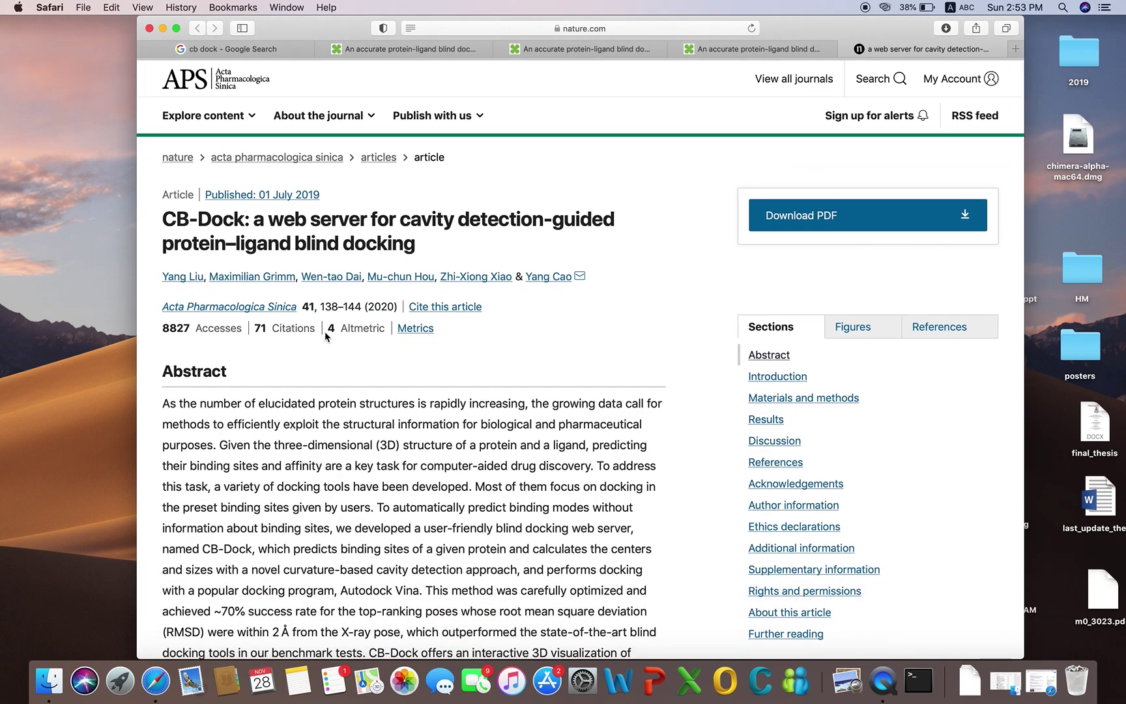
{"action": "left_click", "coordinate": [168, 219]}
{"action": "left_click_drag", "start_coordinate": [168, 219], "coordinate": [426, 240]}
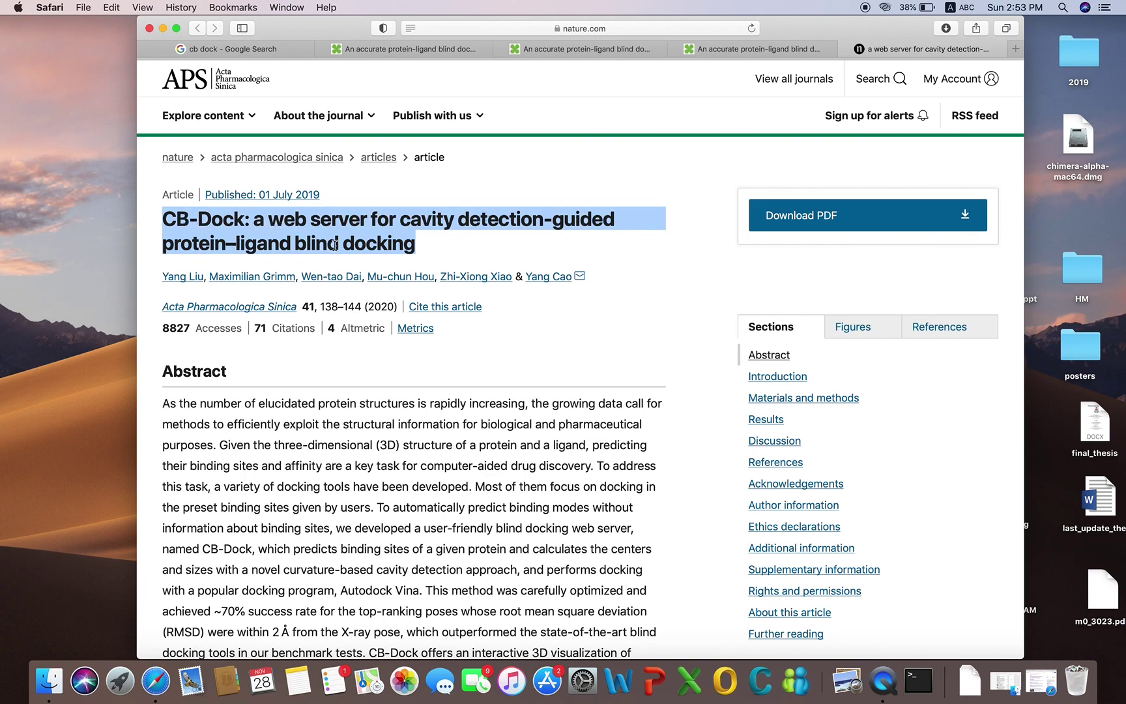
{"action": "left_click", "coordinate": [418, 396]}
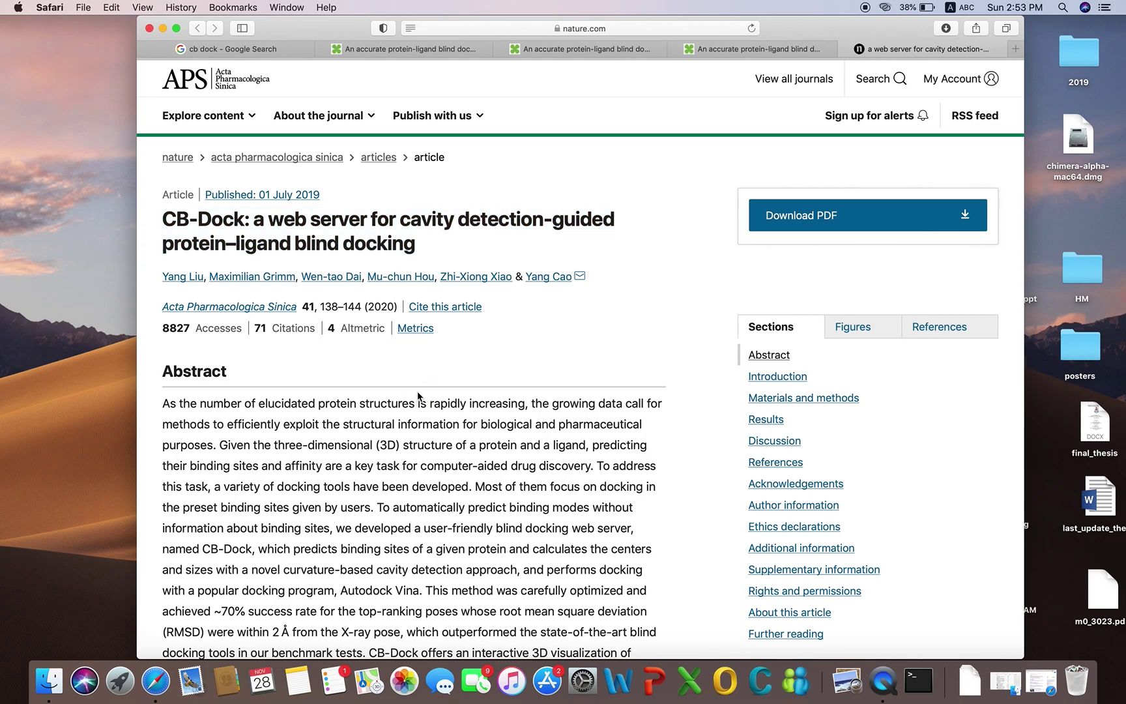
{"action": "right_click", "coordinate": [418, 396]}
{"action": "left_click", "coordinate": [378, 384]}
{"action": "scroll", "coordinate": [376, 381], "scroll_direction": "down", "scroll_amount": 3}
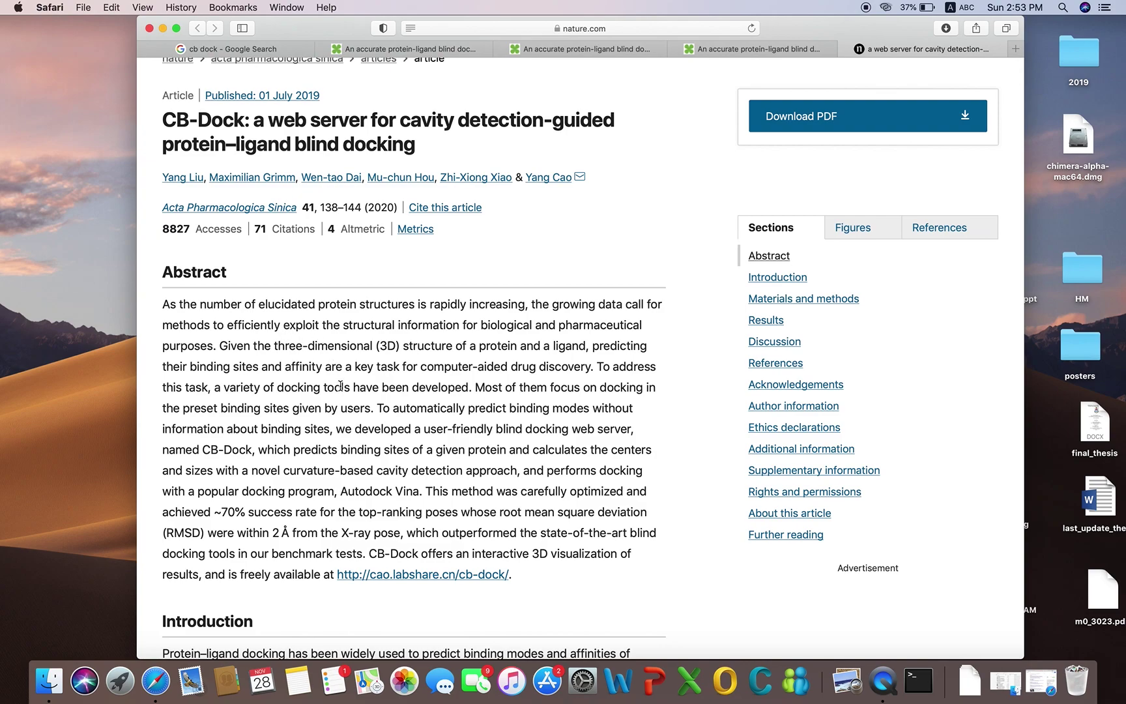
{"action": "scroll", "coordinate": [340, 386], "scroll_direction": "up", "scroll_amount": 1}
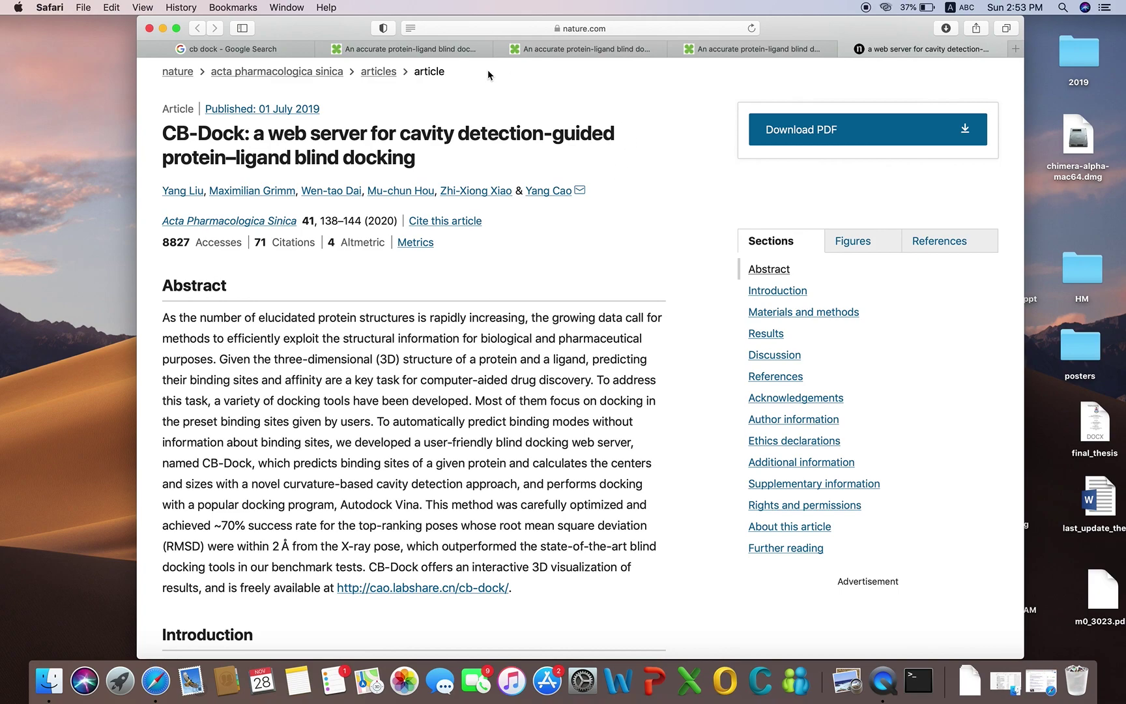
Examine the CB-Dock home page's figures on protein surface curvature, cavity detection by clustering, and docking with AutoDock Vina.
{"action": "left_click", "coordinate": [348, 50]}
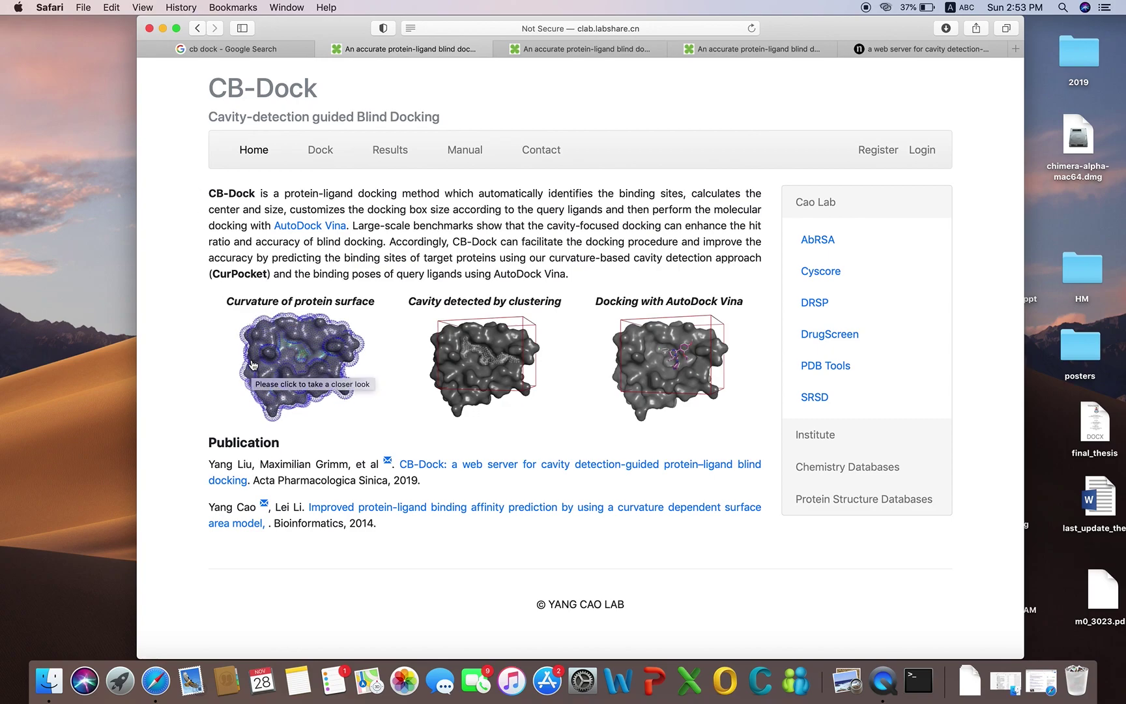
{"action": "scroll", "coordinate": [295, 320], "scroll_direction": "up", "scroll_amount": 5}
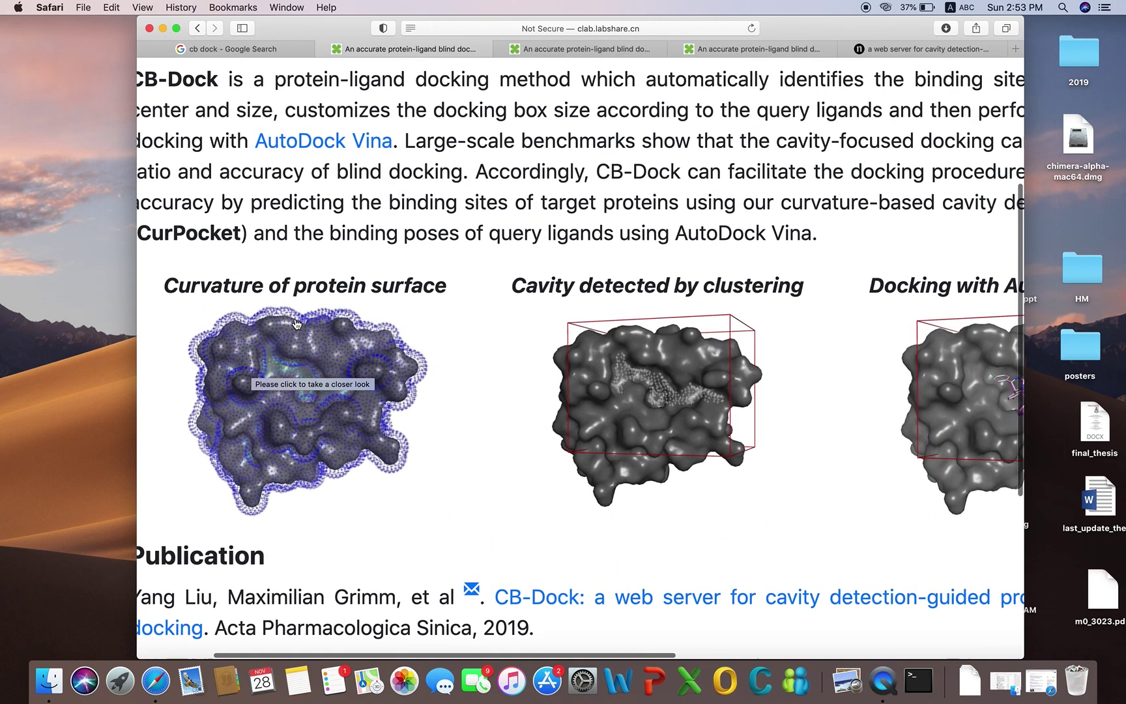
{"action": "scroll", "coordinate": [295, 321], "scroll_direction": "up", "scroll_amount": 3}
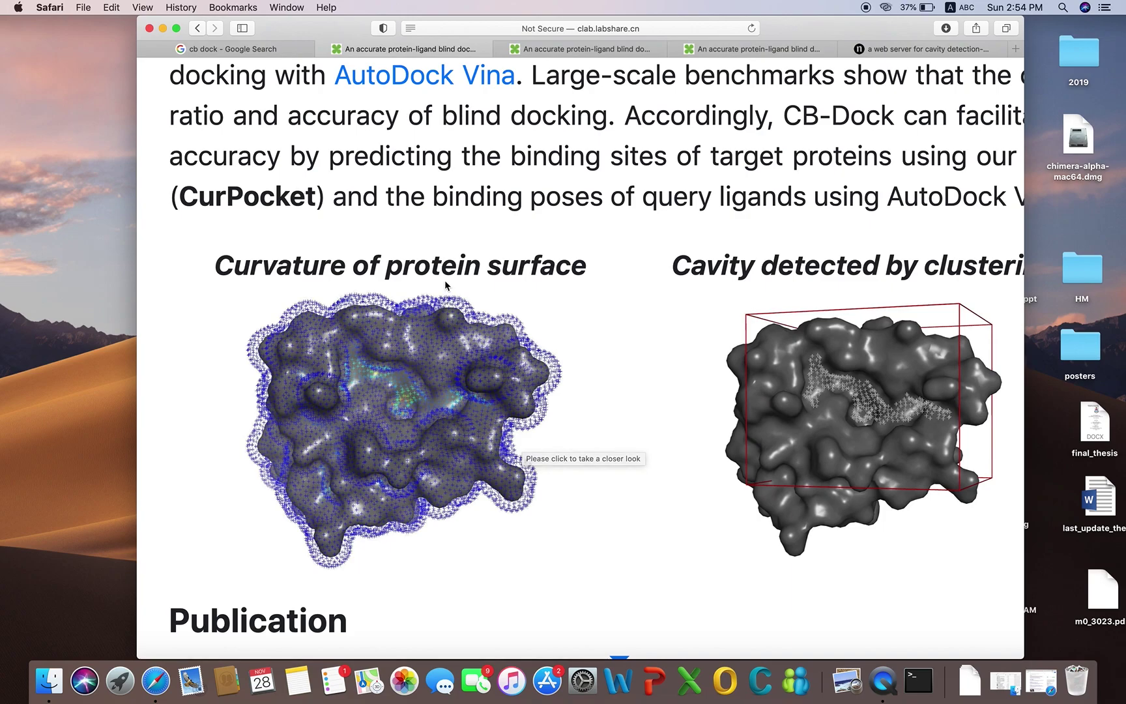
{"action": "scroll", "coordinate": [447, 296], "scroll_direction": "down", "scroll_amount": 5}
{"action": "left_click_drag", "start_coordinate": [301, 28], "coordinate": [207, 23]}
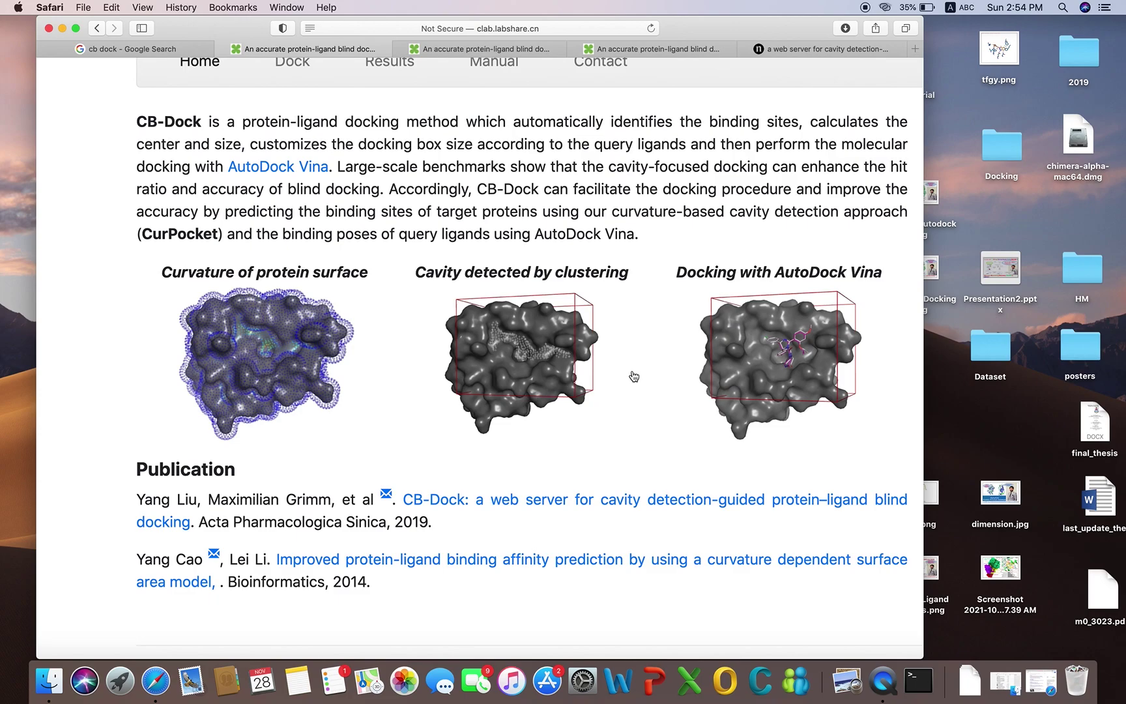
{"action": "scroll", "coordinate": [632, 377], "scroll_direction": "up", "scroll_amount": 1}
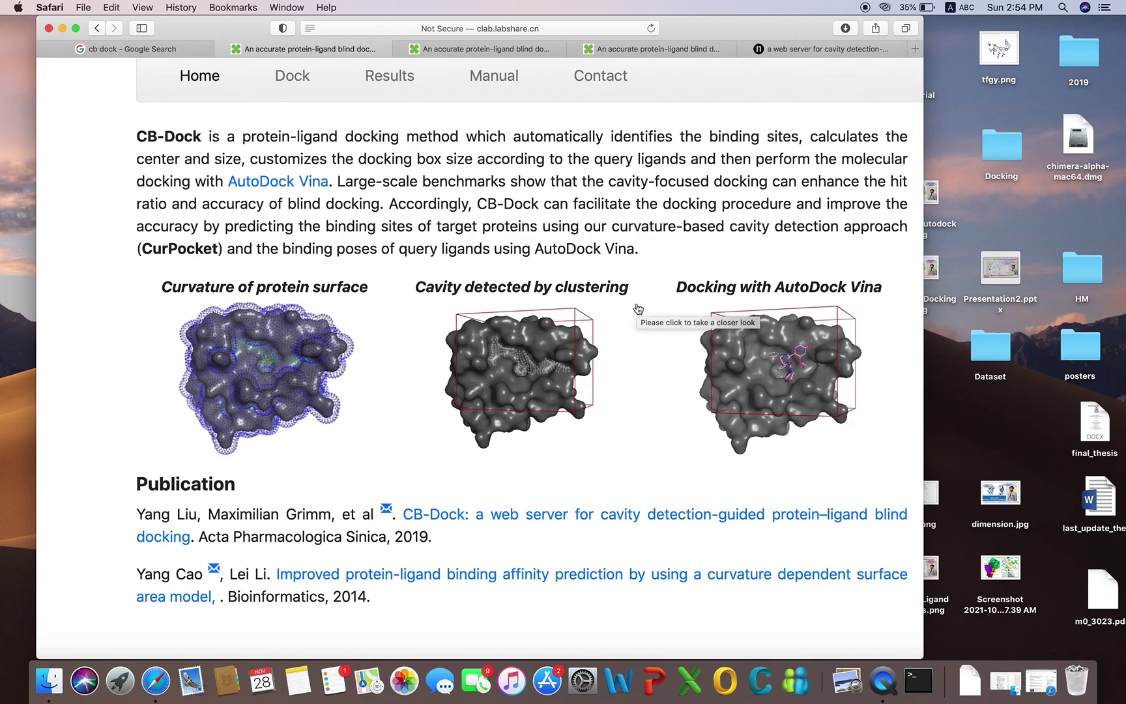
{"action": "scroll", "coordinate": [638, 309], "scroll_direction": "down", "scroll_amount": 1}
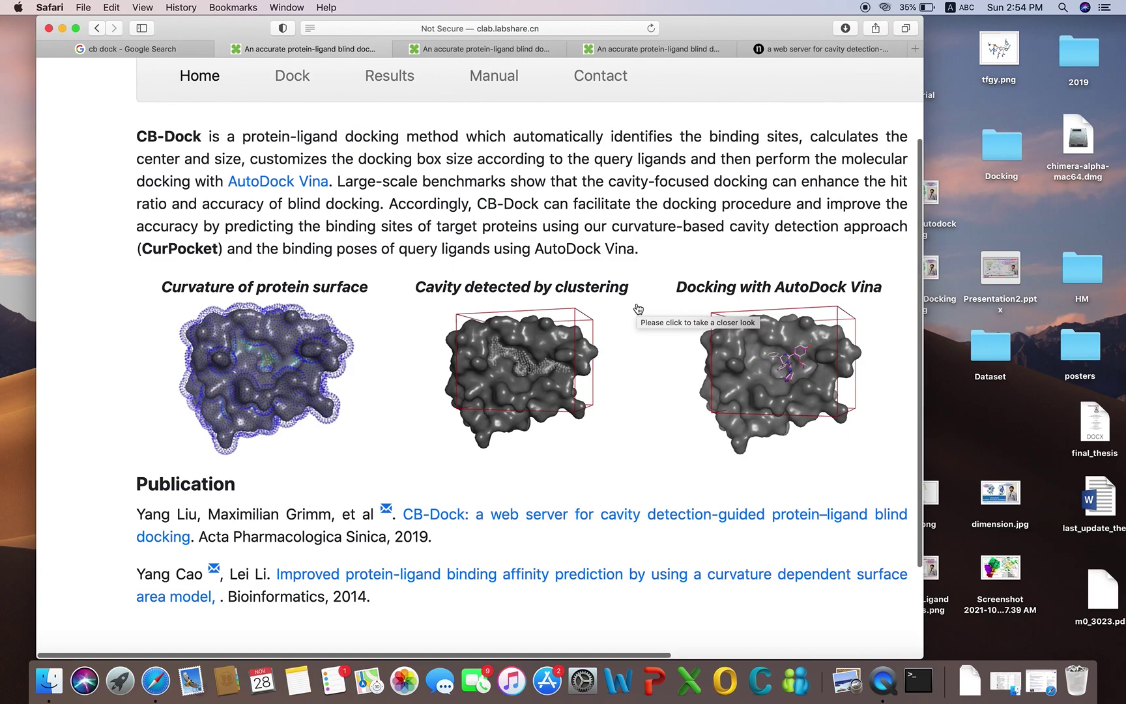
{"action": "key", "text": "super+minus"}
{"action": "key", "text": "super+minus"}
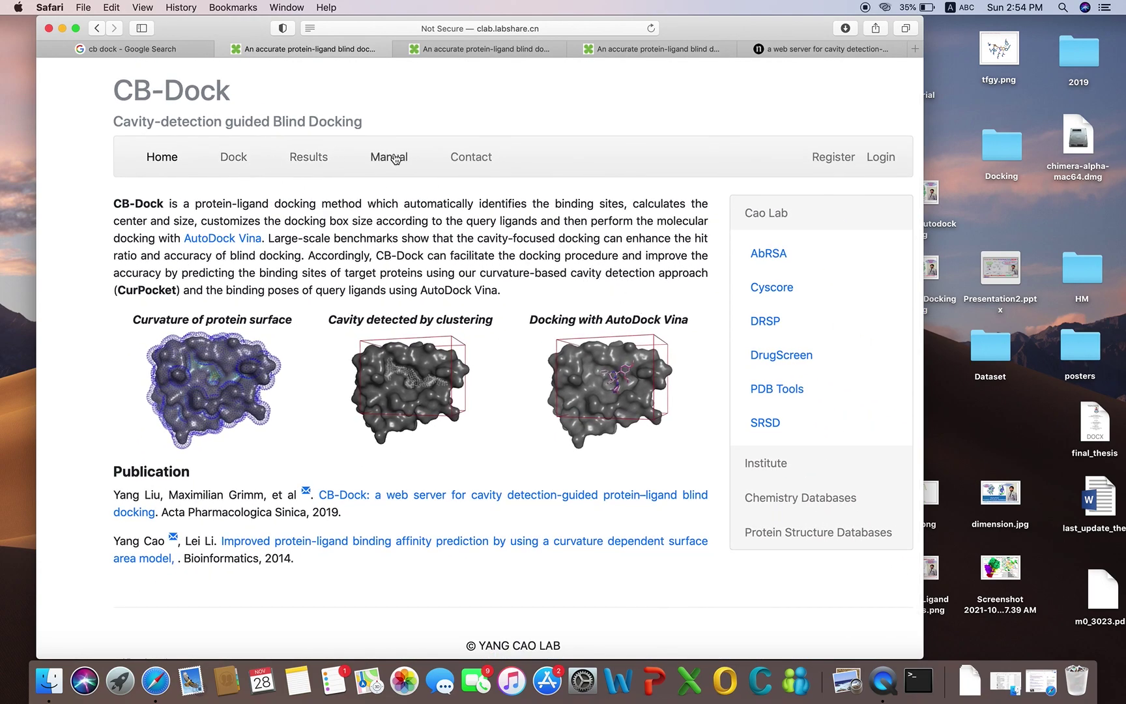
Open the CB-Dock manual and read how blind docking is performed at predicted sites.
{"action": "left_click", "coordinate": [395, 162]}
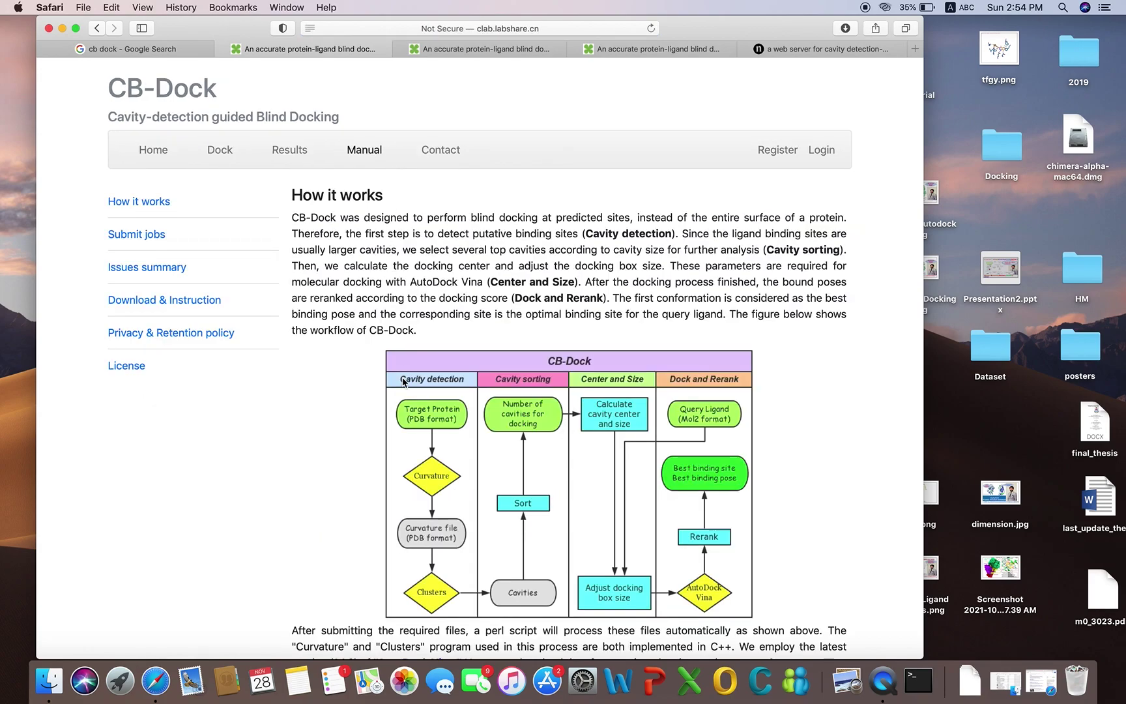
{"action": "scroll", "coordinate": [403, 381], "scroll_direction": "down", "scroll_amount": 4}
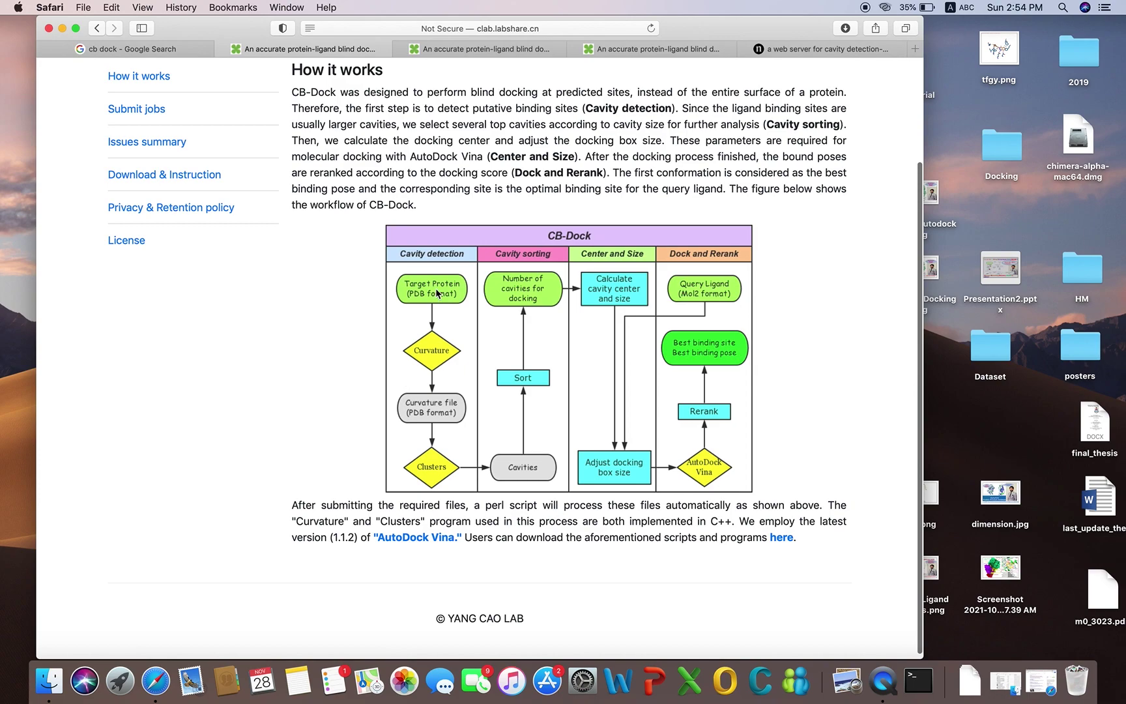
{"action": "scroll", "coordinate": [439, 279], "scroll_direction": "up", "scroll_amount": 1}
{"action": "left_click_drag", "start_coordinate": [294, 121], "coordinate": [428, 237]}
{"action": "left_click", "coordinate": [431, 240]}
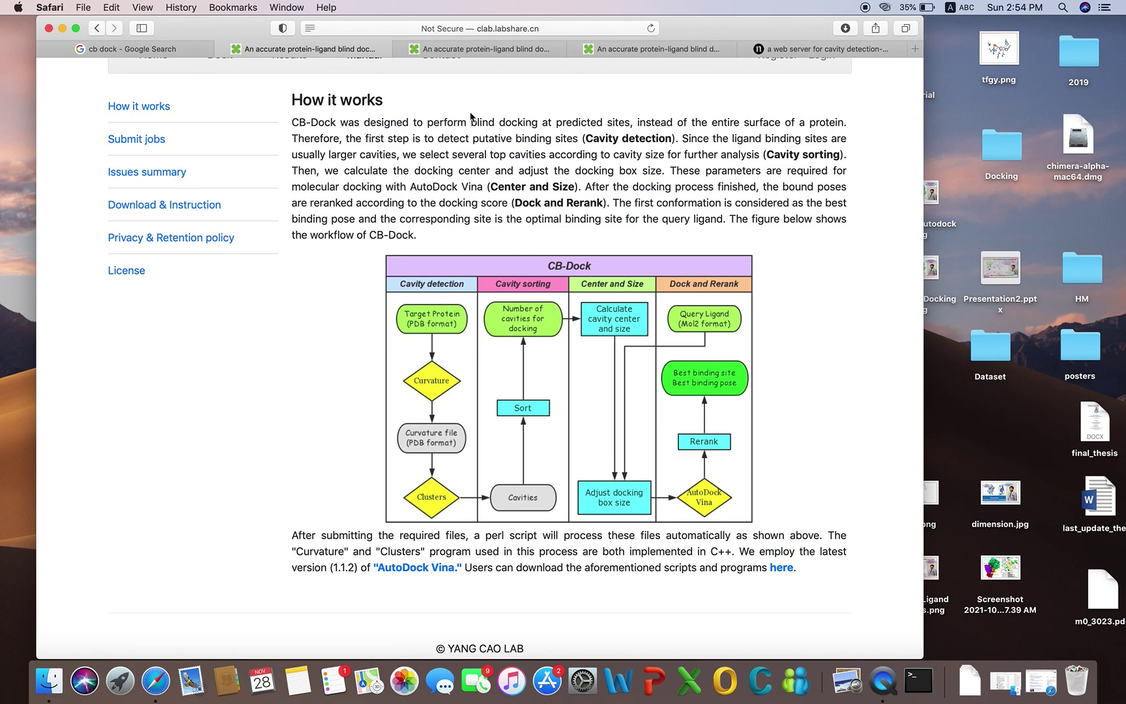
{"action": "left_click_drag", "start_coordinate": [471, 124], "coordinate": [630, 123]}
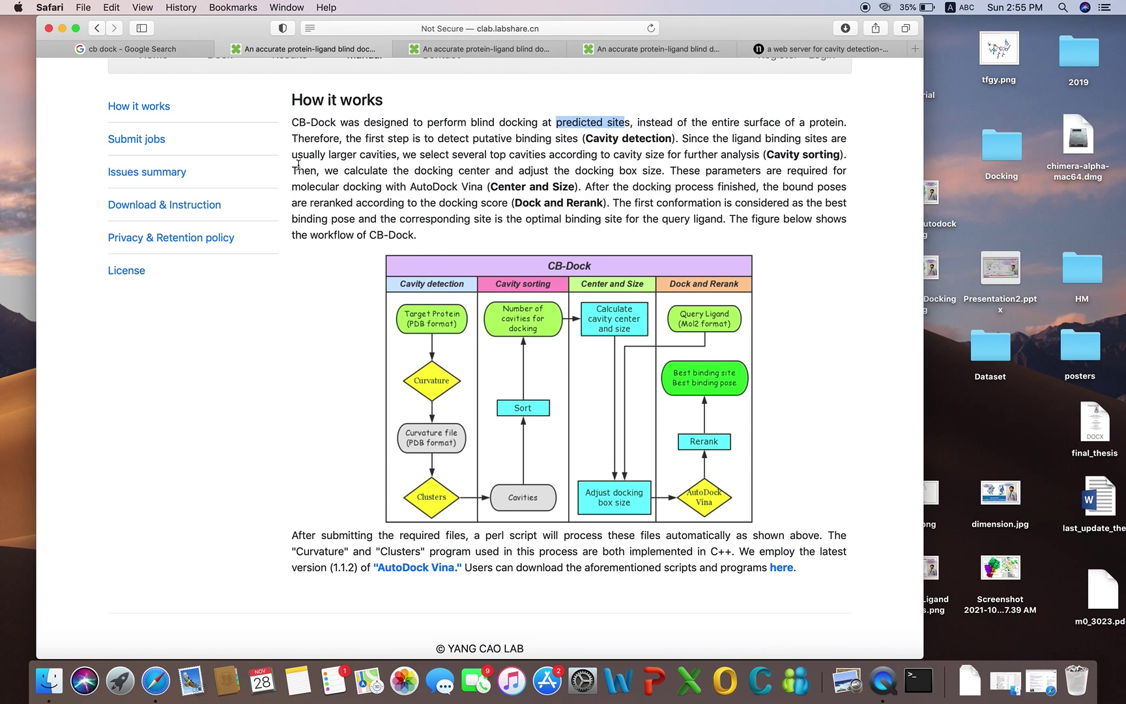
{"action": "left_click_drag", "start_coordinate": [292, 122], "coordinate": [331, 126]}
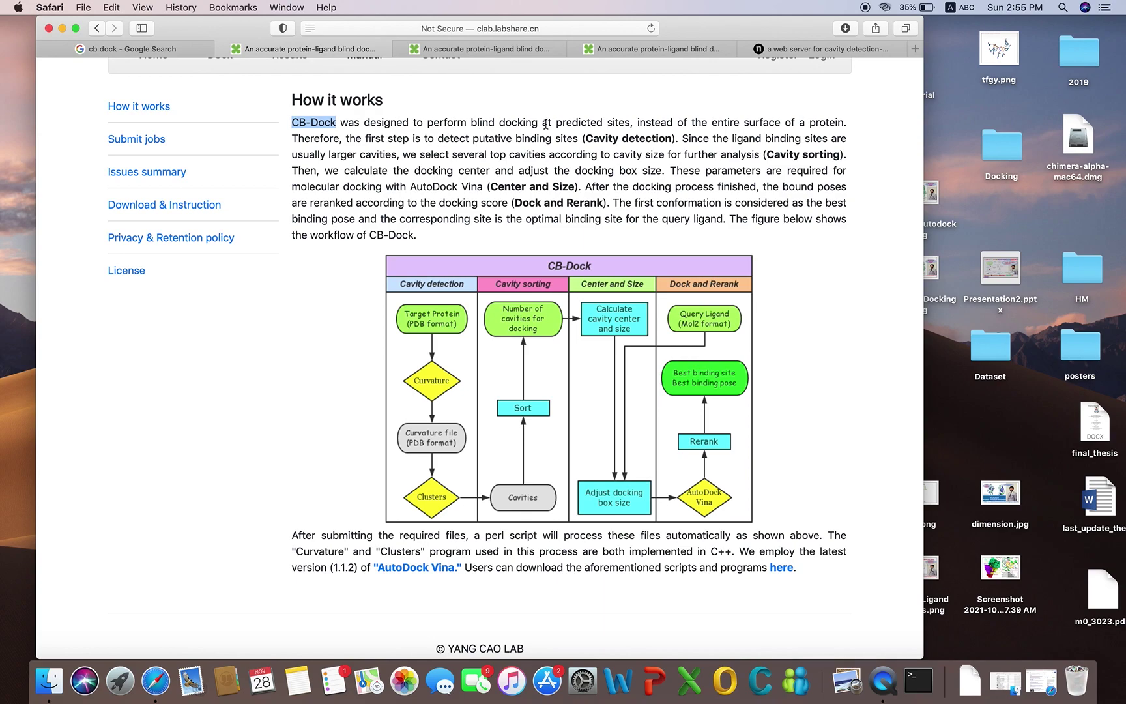
{"action": "left_click_drag", "start_coordinate": [556, 123], "coordinate": [625, 126]}
{"action": "scroll", "coordinate": [309, 307], "scroll_direction": "up", "scroll_amount": 3}
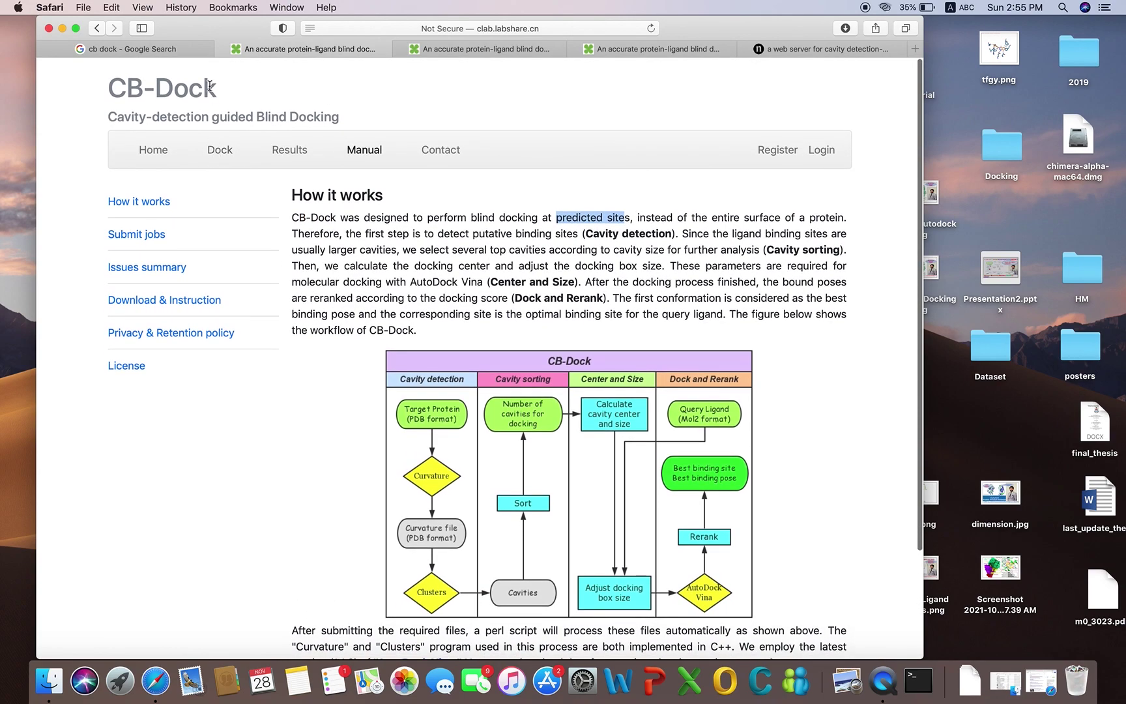
Revisit the CB-Dock home page and review the manual's How it works text on center, size and reranking with its workflow diagram.
{"action": "left_click", "coordinate": [157, 154]}
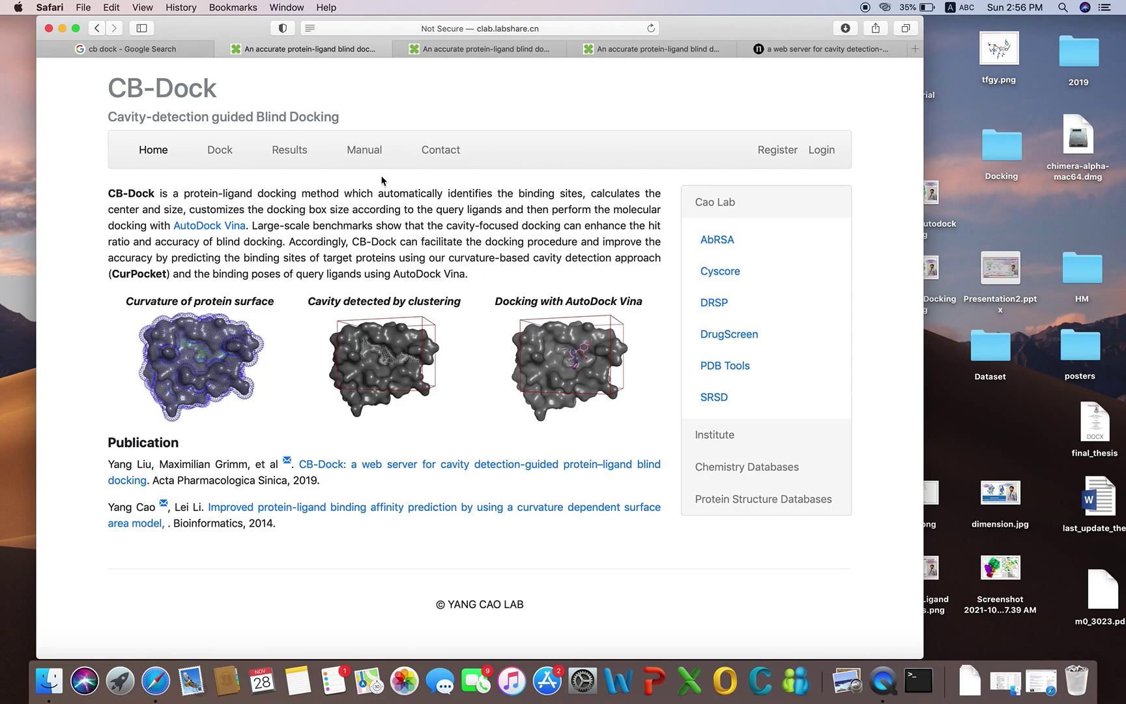
{"action": "left_click", "coordinate": [359, 152]}
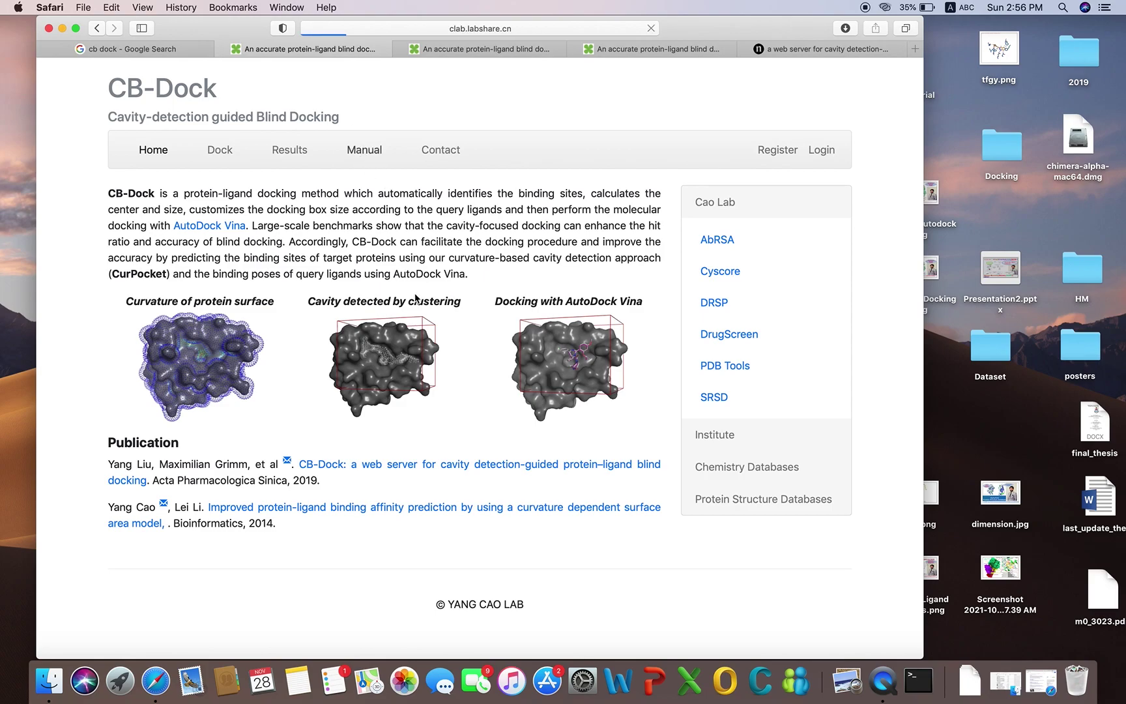
{"action": "scroll", "coordinate": [416, 298], "scroll_direction": "down", "scroll_amount": 1}
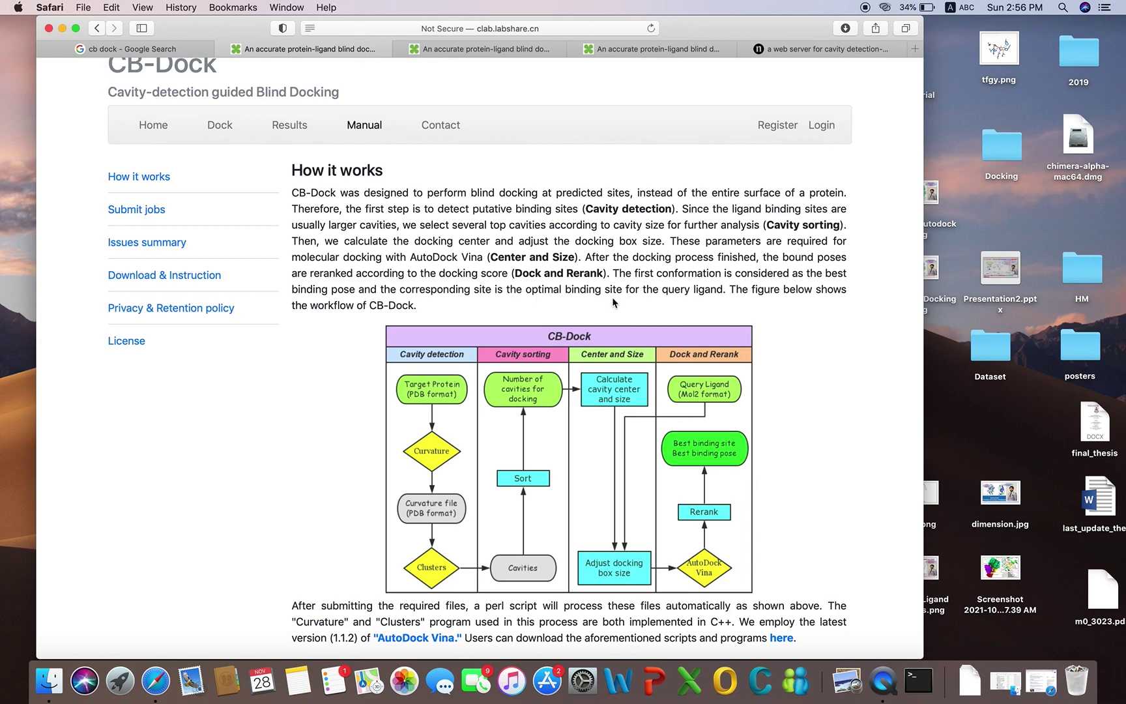
{"action": "left_click_drag", "start_coordinate": [343, 257], "coordinate": [473, 273]}
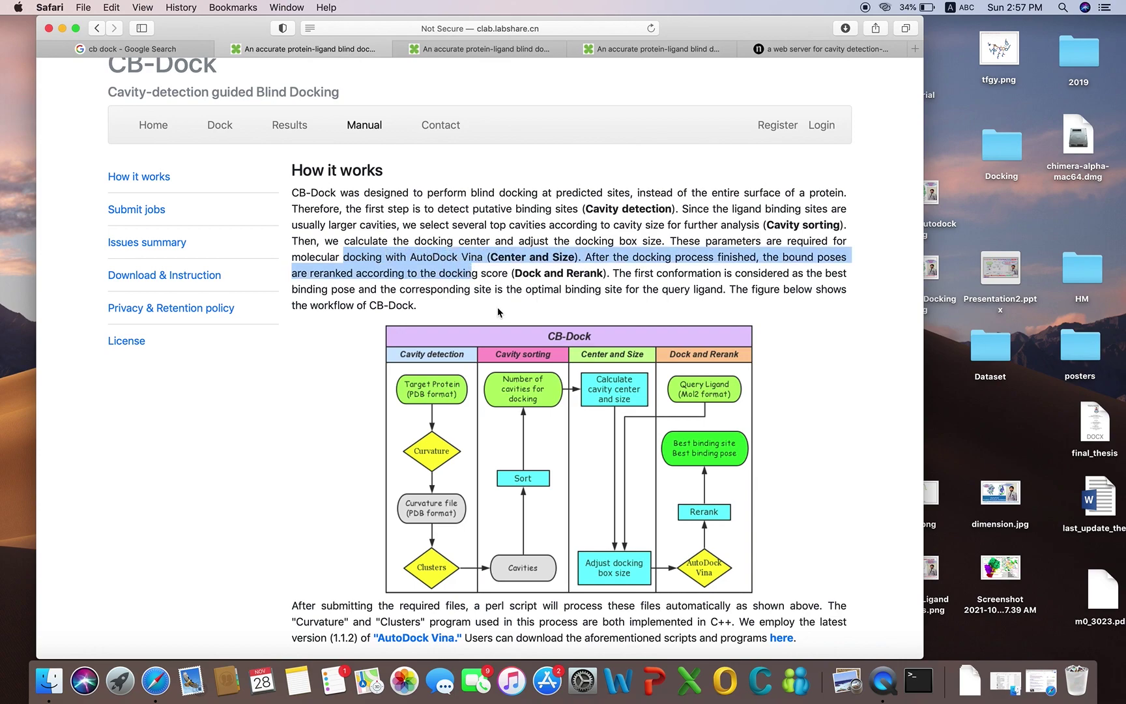
{"action": "left_click", "coordinate": [498, 309]}
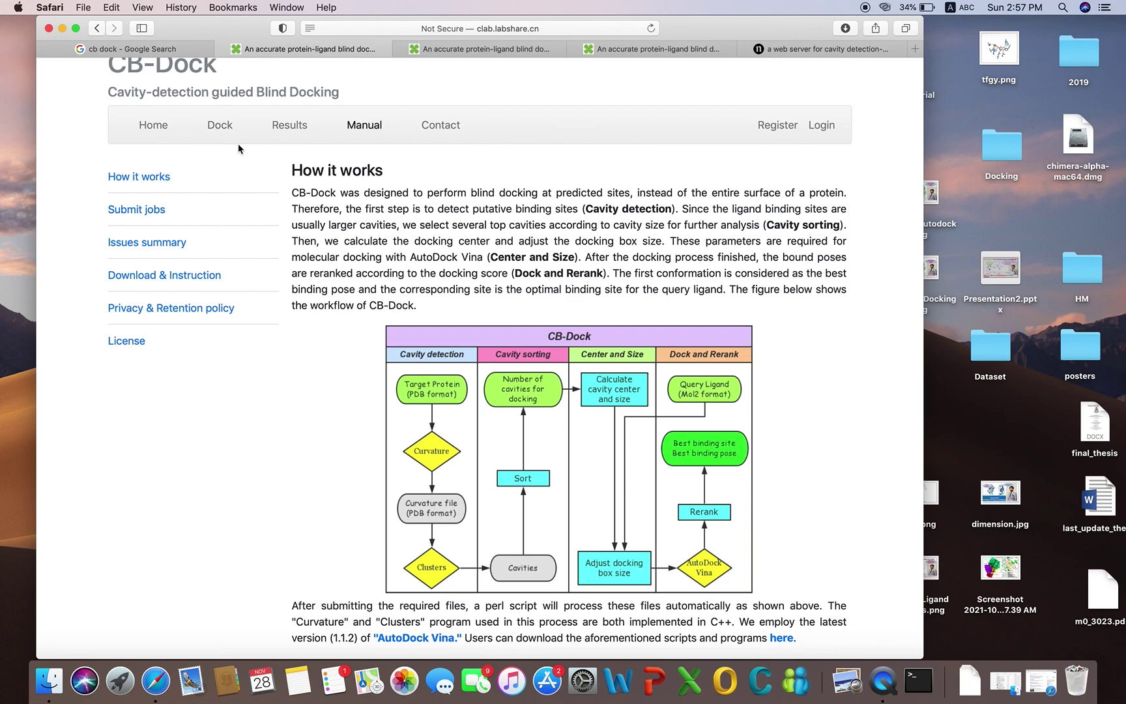
{"action": "scroll", "coordinate": [465, 265], "scroll_direction": "down", "scroll_amount": 2}
{"action": "scroll", "coordinate": [465, 268], "scroll_direction": "up", "scroll_amount": 2}
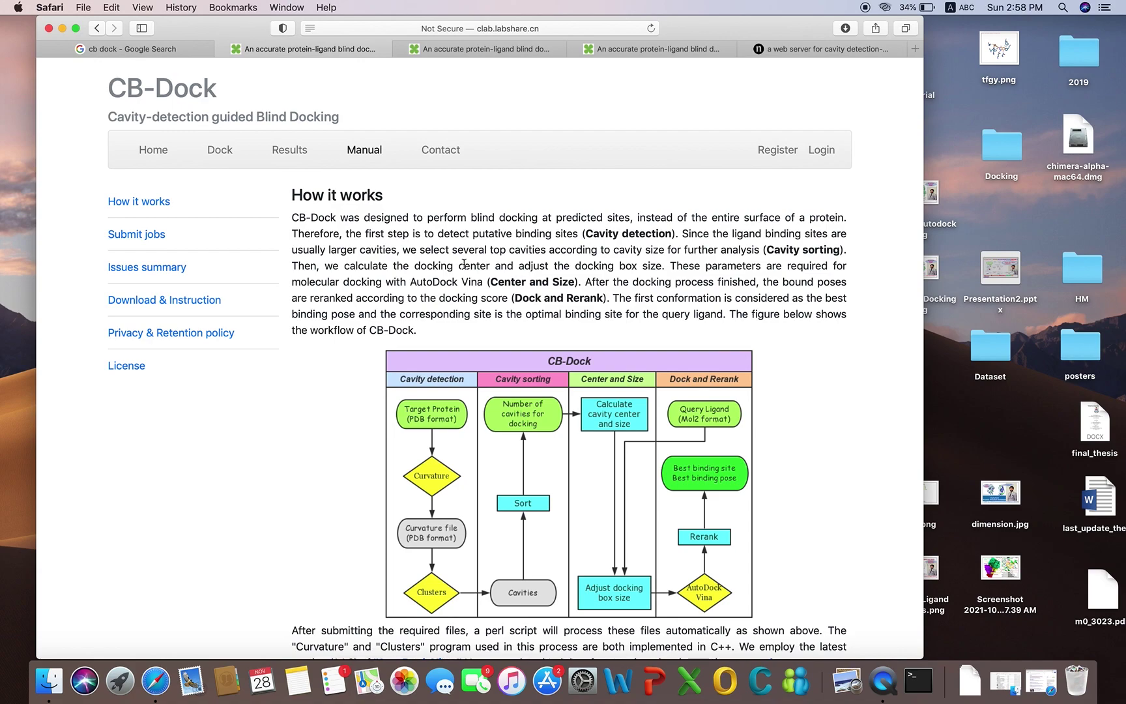
{"action": "scroll", "coordinate": [464, 263], "scroll_direction": "down", "scroll_amount": 2}
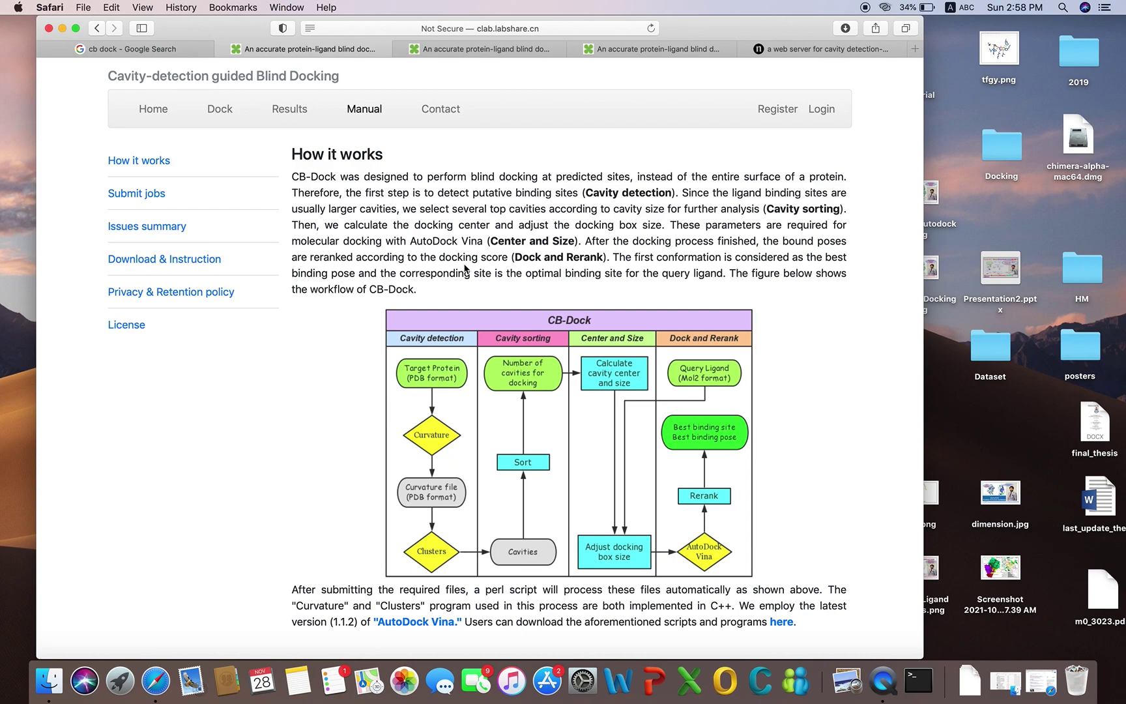
{"action": "scroll", "coordinate": [464, 267], "scroll_direction": "up", "scroll_amount": 2}
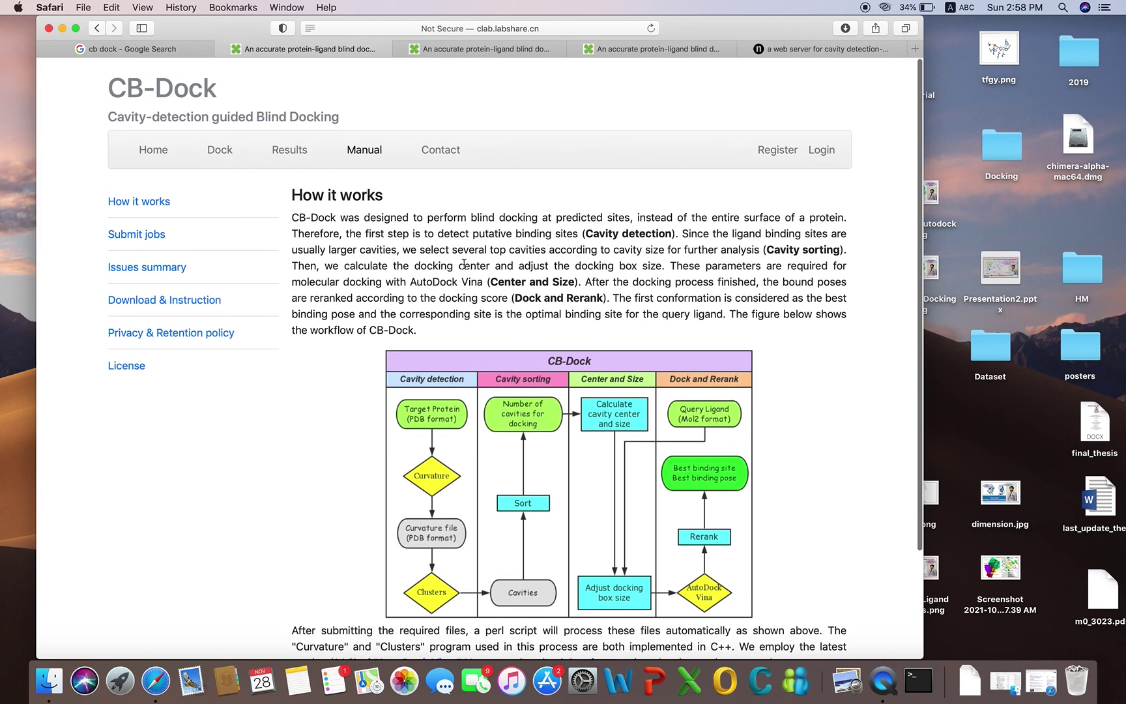
{"action": "scroll", "coordinate": [464, 264], "scroll_direction": "down", "scroll_amount": 2}
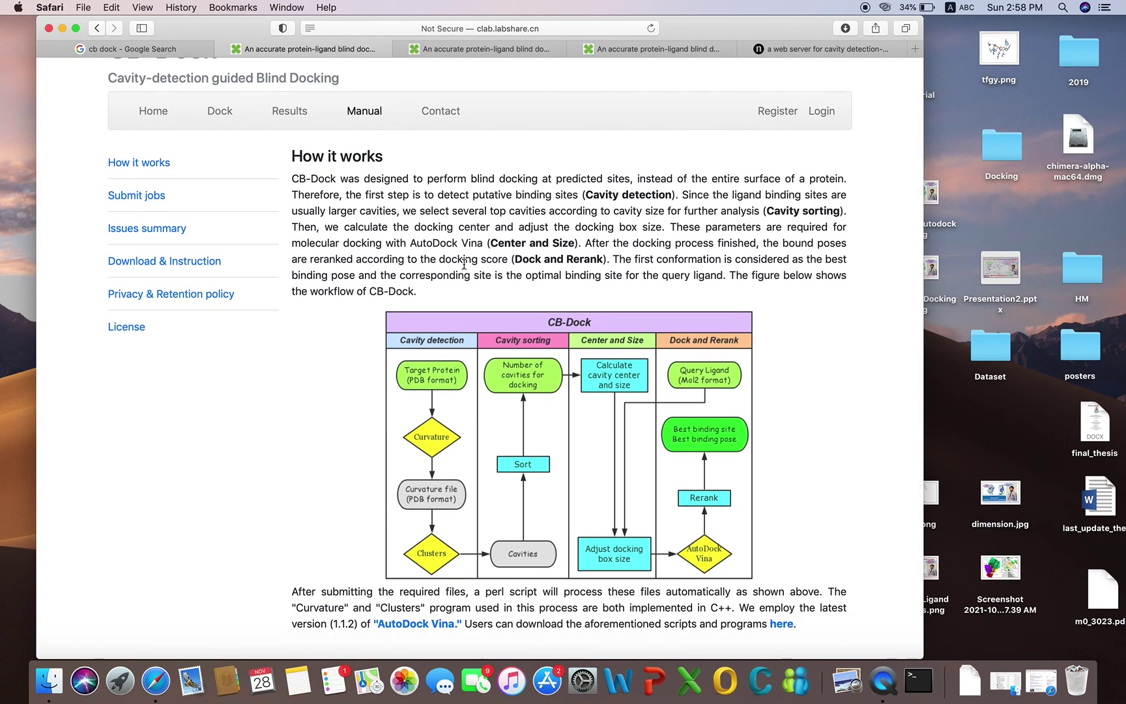
{"action": "scroll", "coordinate": [463, 264], "scroll_direction": "up", "scroll_amount": 2}
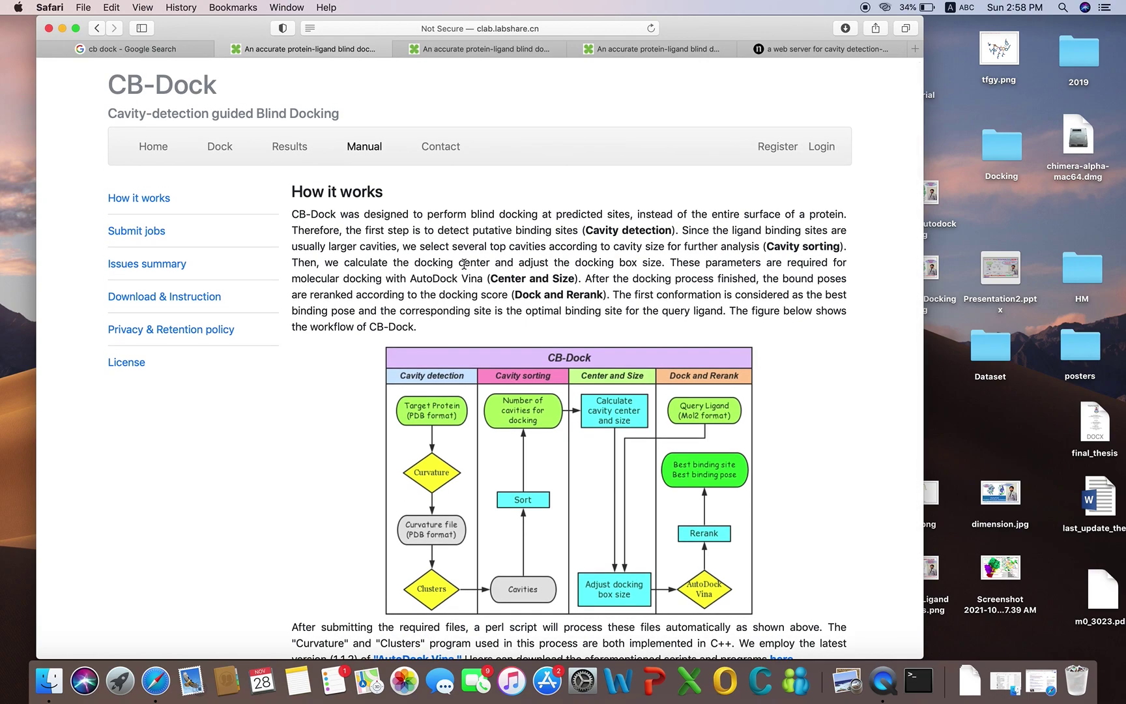
View the protein and ligand input form on the Dock page and return to the manual's workflow diagram.
{"action": "left_click", "coordinate": [222, 150]}
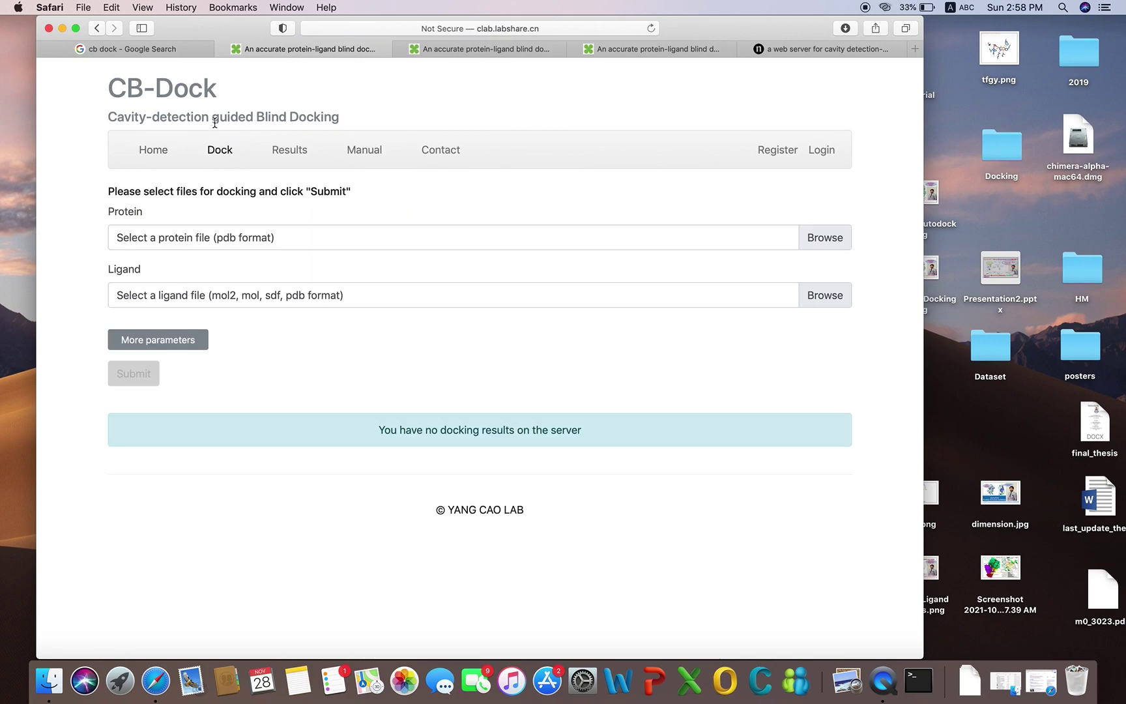
{"action": "left_click", "coordinate": [370, 154]}
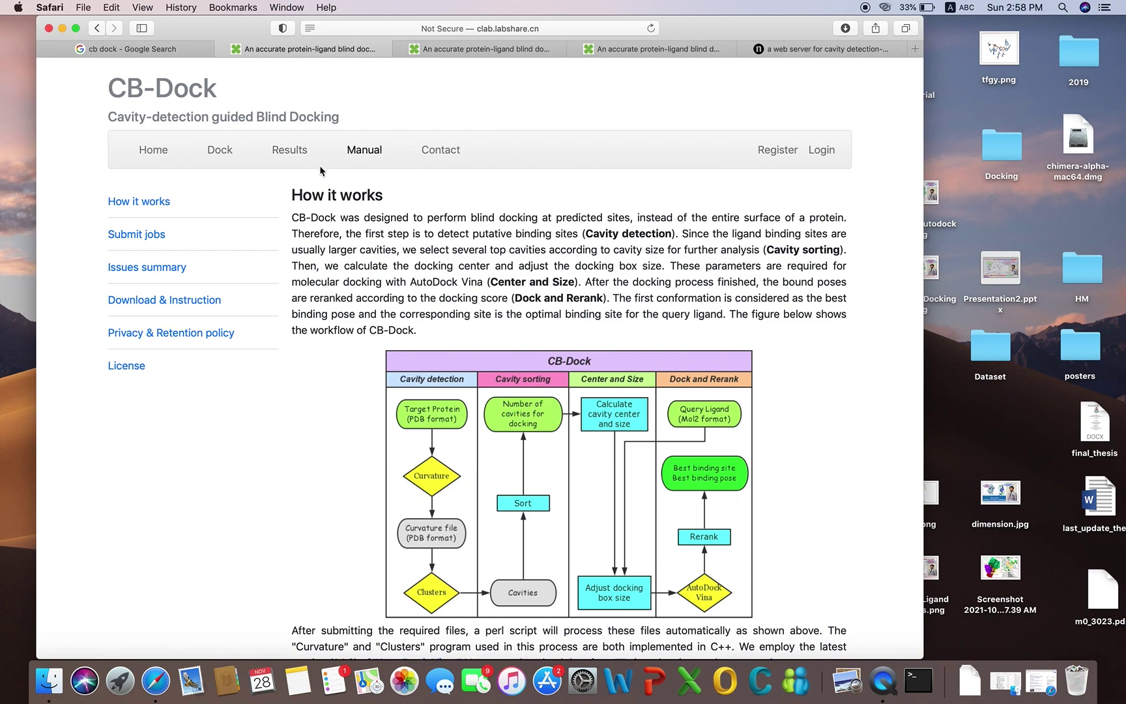
{"action": "scroll", "coordinate": [371, 515], "scroll_direction": "down", "scroll_amount": 5}
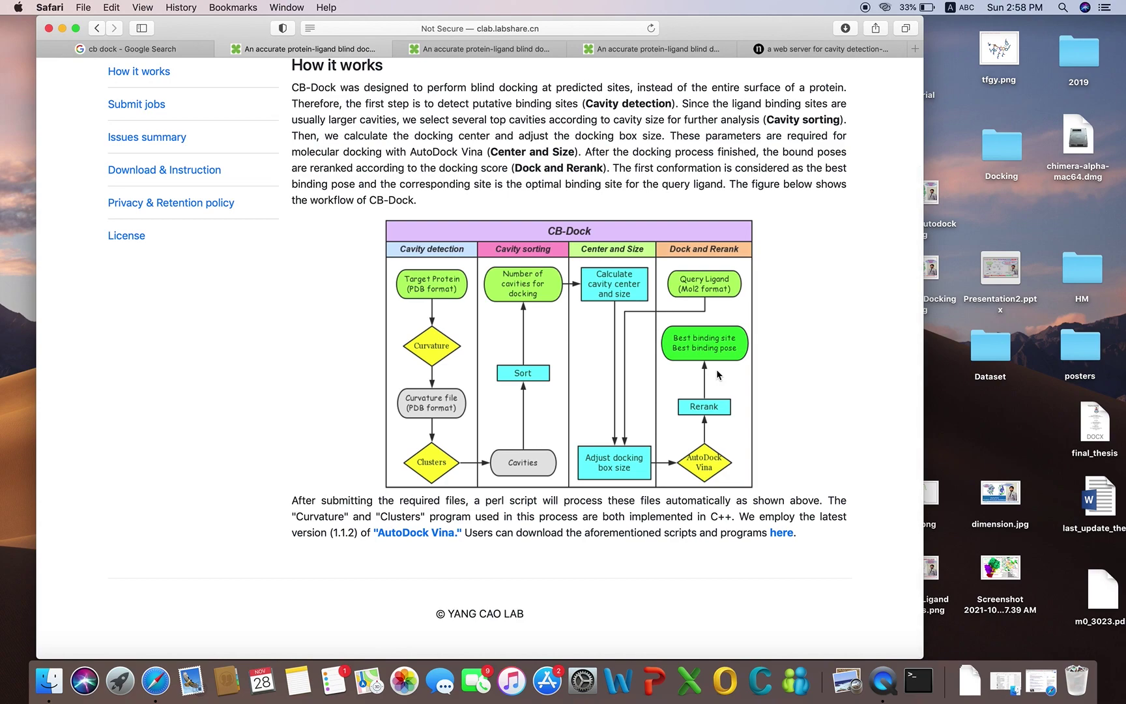
{"action": "scroll", "coordinate": [595, 421], "scroll_direction": "up", "scroll_amount": 5}
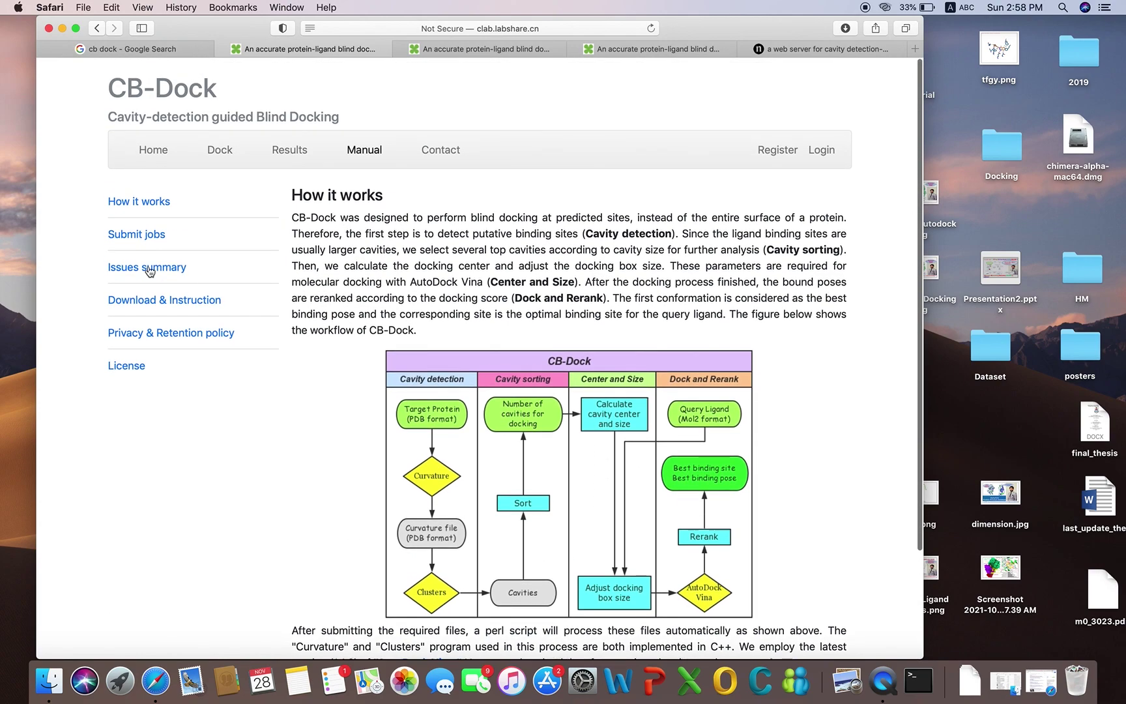
Read the manual's Submit jobs instructions for the target protein, query ligand and number of cavities.
{"action": "left_click", "coordinate": [138, 235]}
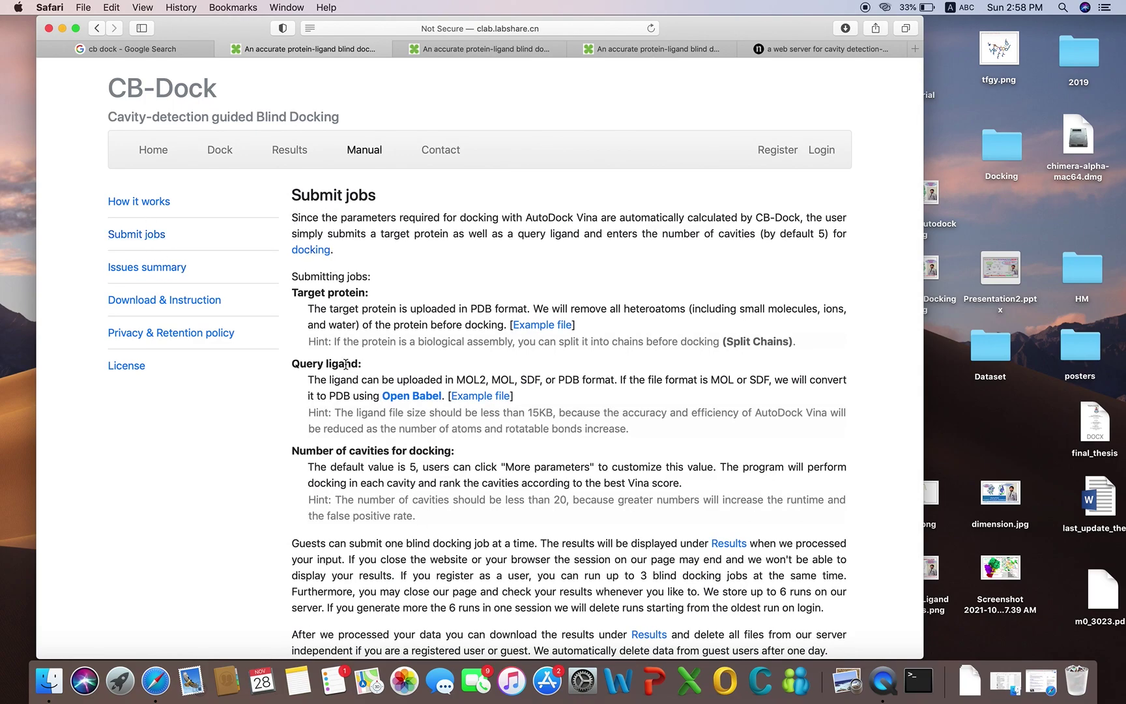
{"action": "scroll", "coordinate": [346, 363], "scroll_direction": "down", "scroll_amount": 4}
{"action": "scroll", "coordinate": [359, 313], "scroll_direction": "up", "scroll_amount": 4}
Open the Dock page with the protein and ligand submission form.
{"action": "left_click", "coordinate": [217, 157]}
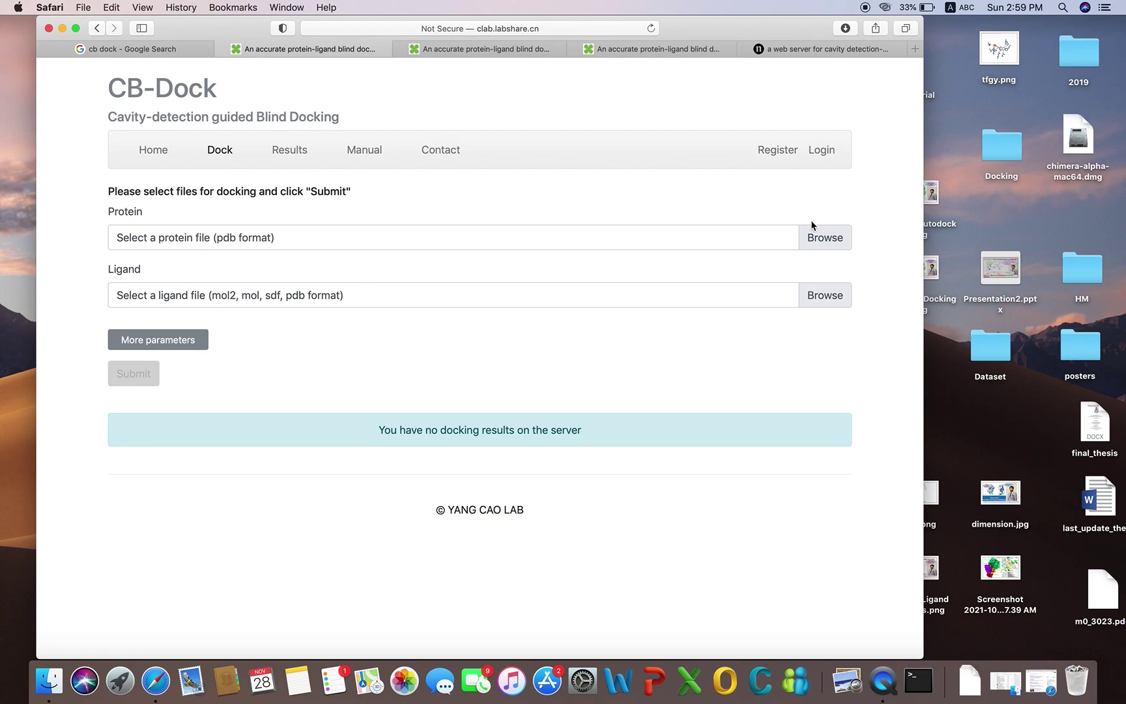
{"action": "left_click", "coordinate": [827, 238]}
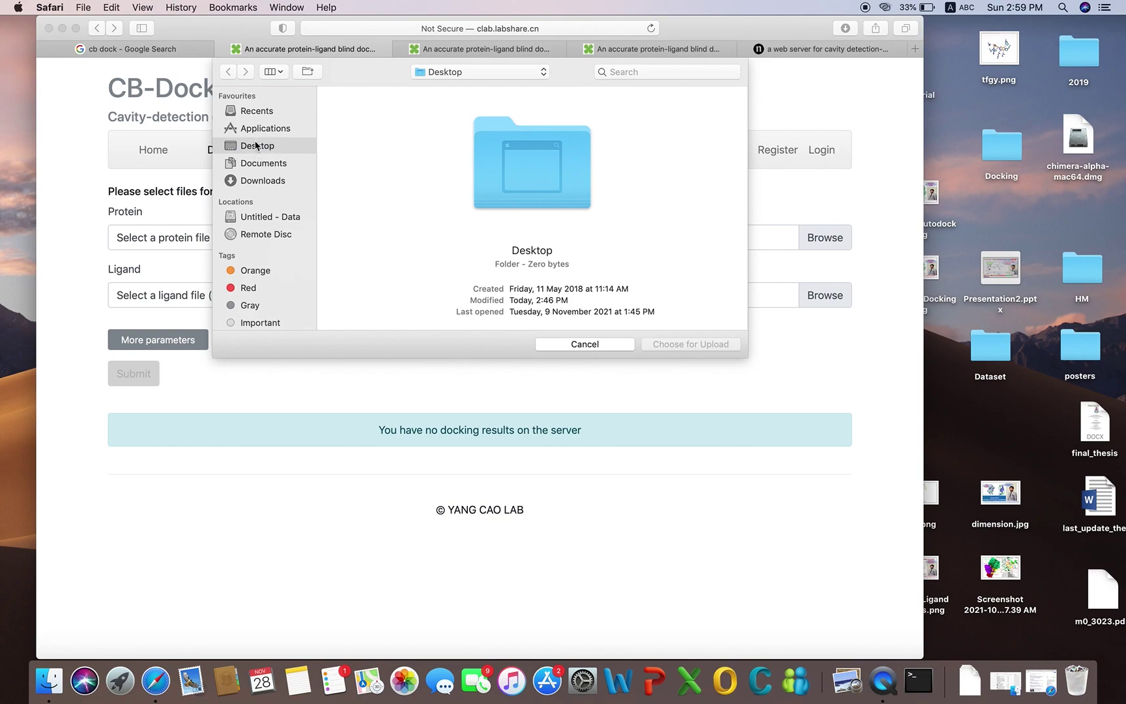
{"action": "left_click", "coordinate": [262, 182]}
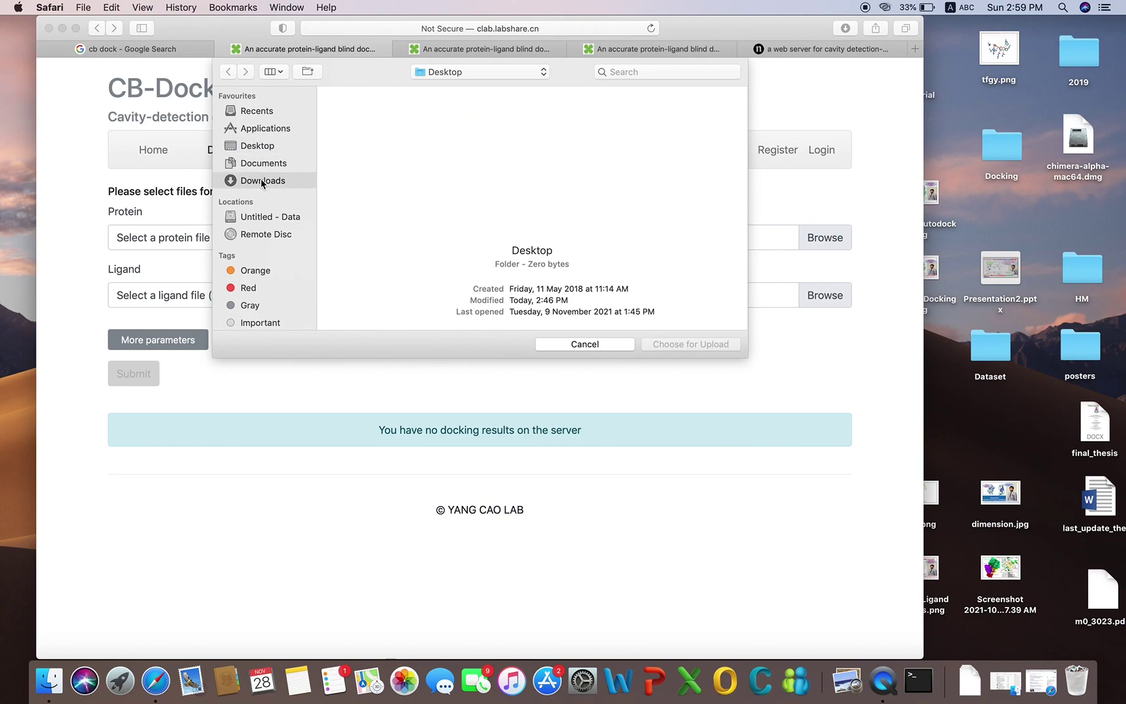
{"action": "left_click", "coordinate": [255, 146]}
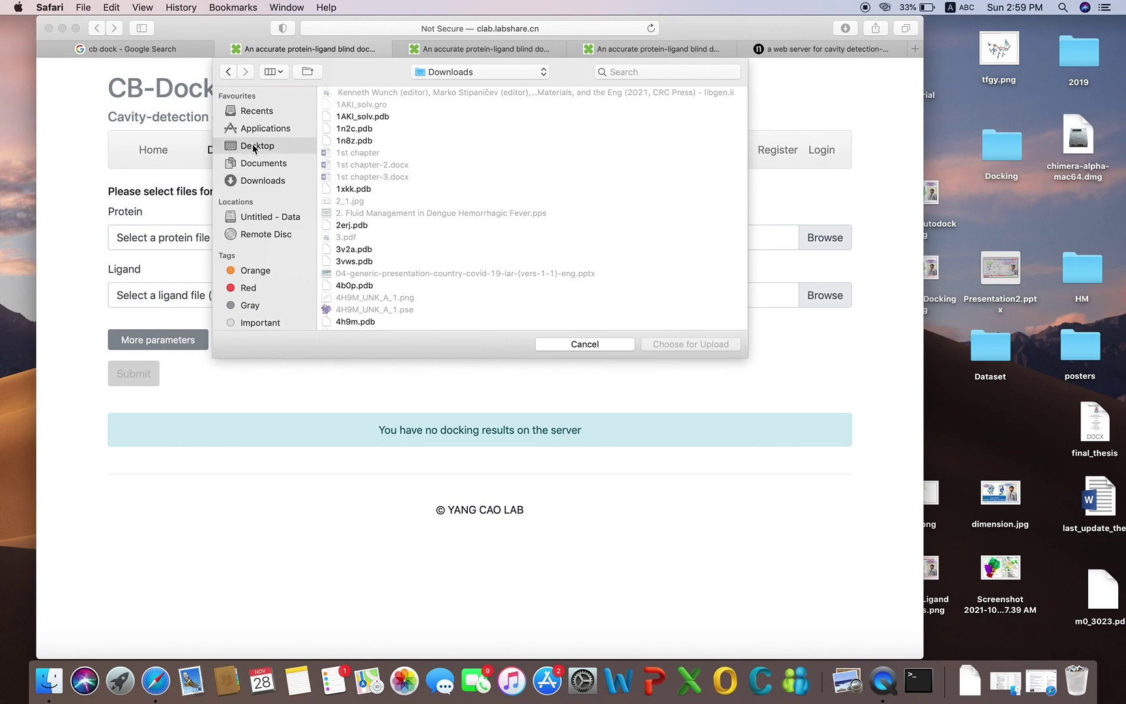
{"action": "left_click", "coordinate": [550, 345]}
Upload receptor.pdb from the Desktop folder as the protein file on the Dock form.
{"action": "left_click_drag", "start_coordinate": [175, 29], "coordinate": [553, 28]}
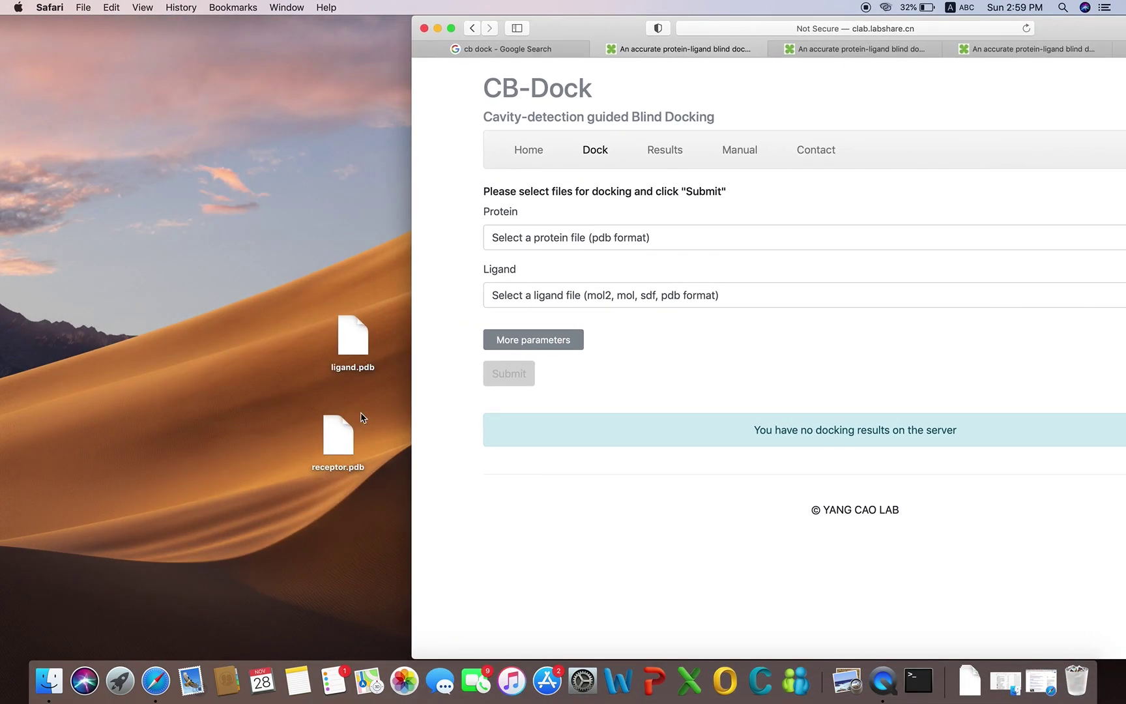
{"action": "left_click", "coordinate": [339, 435]}
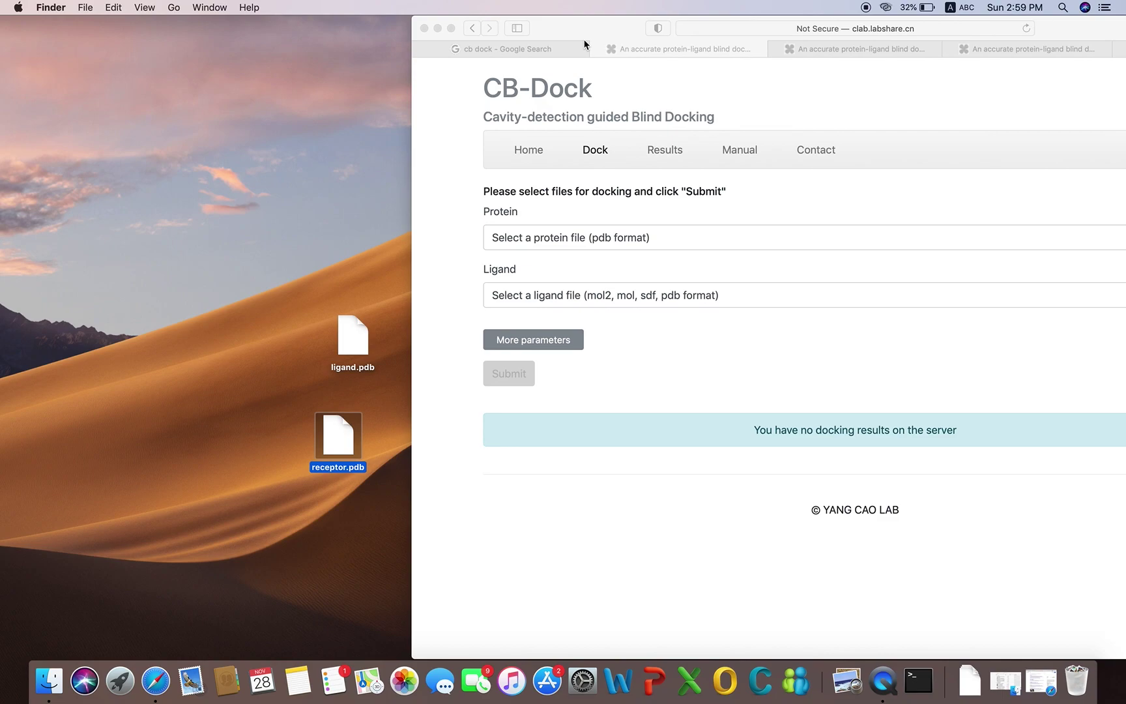
{"action": "left_click_drag", "start_coordinate": [591, 23], "coordinate": [1, 35]}
{"action": "left_click_drag", "start_coordinate": [476, 43], "coordinate": [5, 31]}
{"action": "left_click_drag", "start_coordinate": [337, 431], "coordinate": [125, 228]}
{"action": "left_click_drag", "start_coordinate": [107, 26], "coordinate": [955, 8]}
{"action": "left_click", "coordinate": [77, 139]}
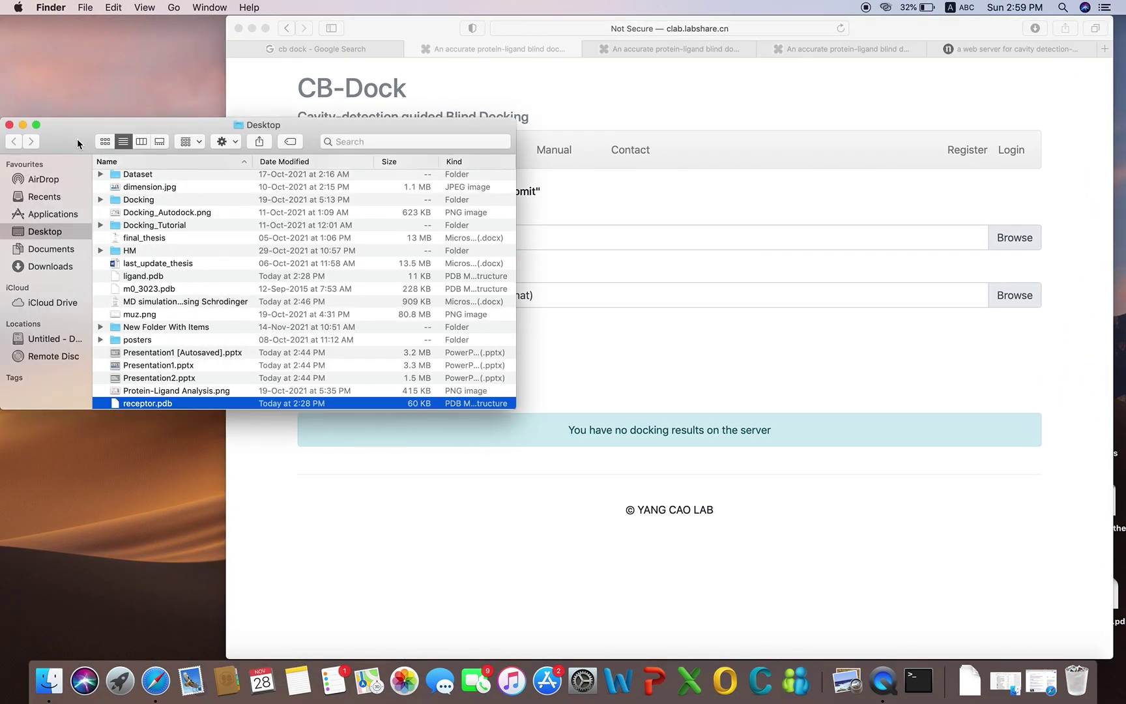
{"action": "left_click_drag", "start_coordinate": [157, 408], "coordinate": [729, 239]}
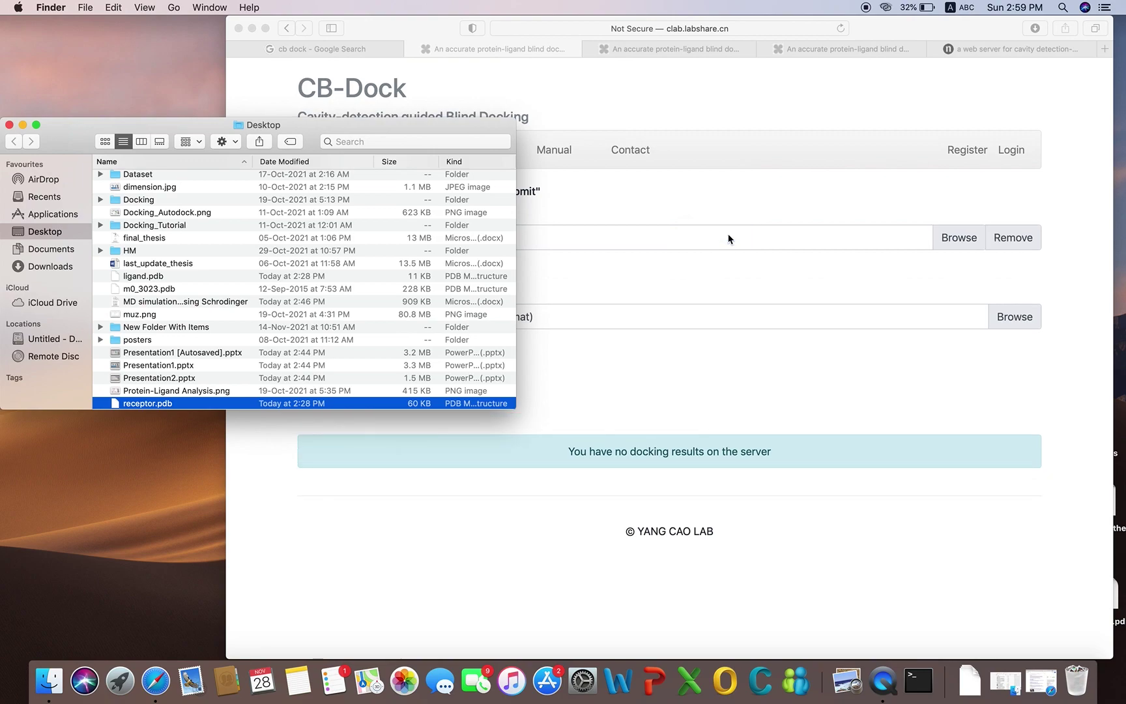
{"action": "left_click", "coordinate": [722, 272]}
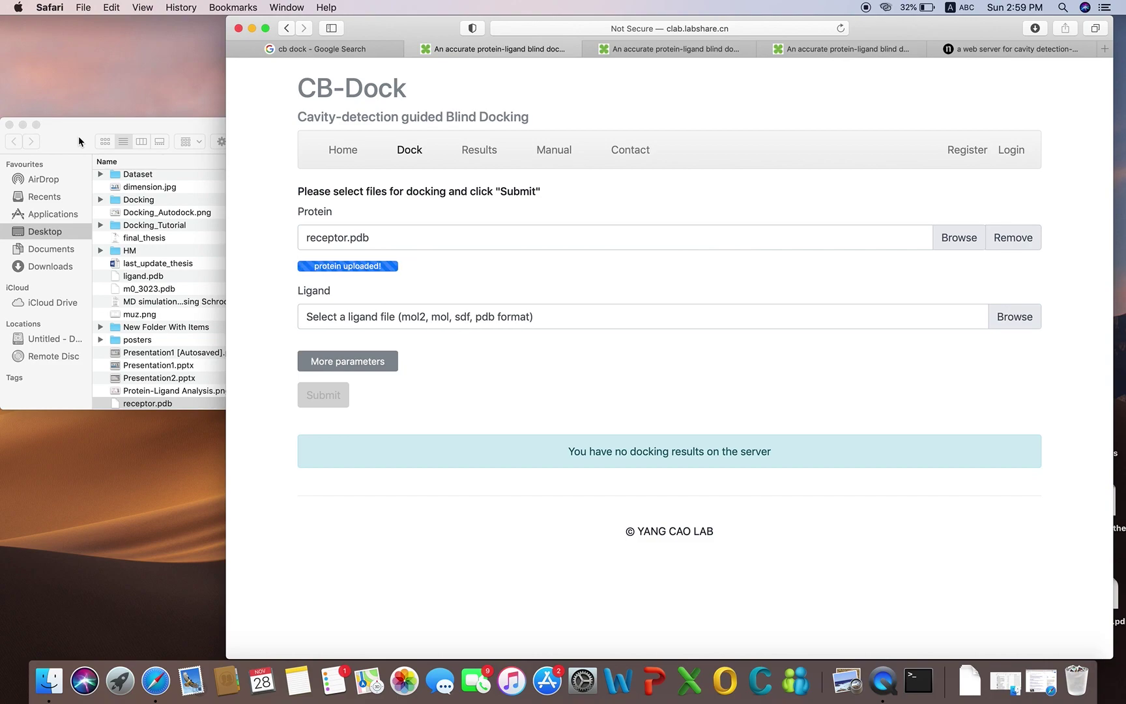
Upload ligand.pdb from the Desktop folder as the ligand file on the Dock form.
{"action": "scroll", "coordinate": [139, 376], "scroll_direction": "down", "scroll_amount": 2}
{"action": "scroll", "coordinate": [142, 326], "scroll_direction": "up", "scroll_amount": 2}
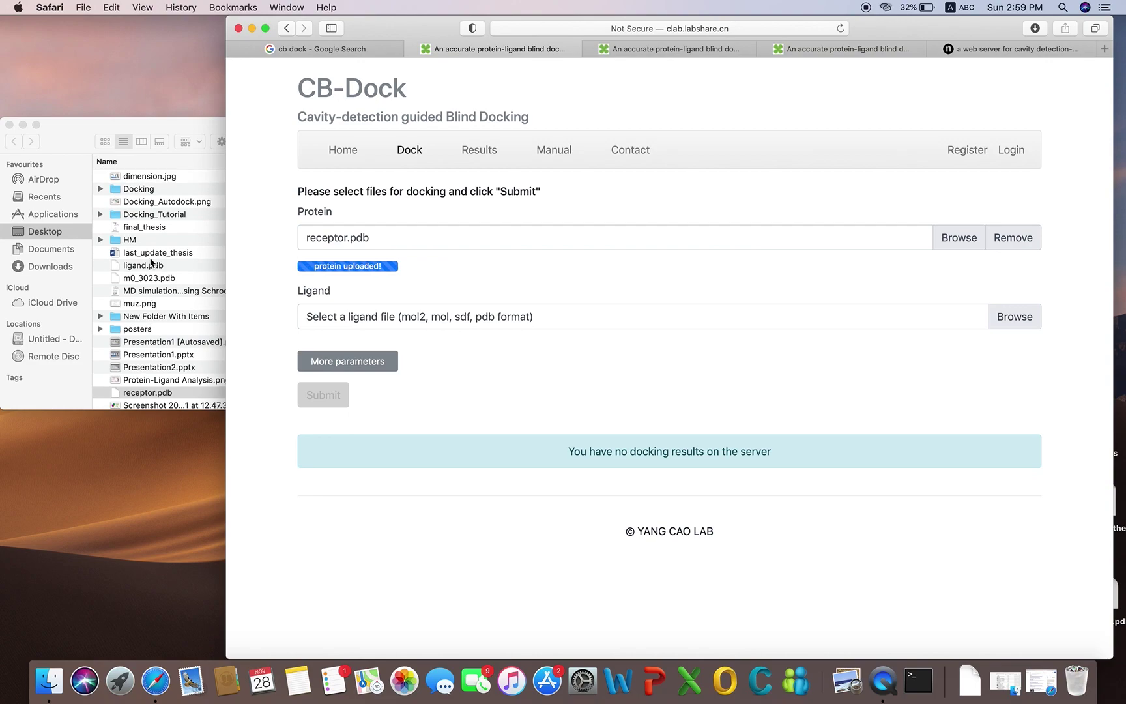
{"action": "left_click", "coordinate": [144, 265]}
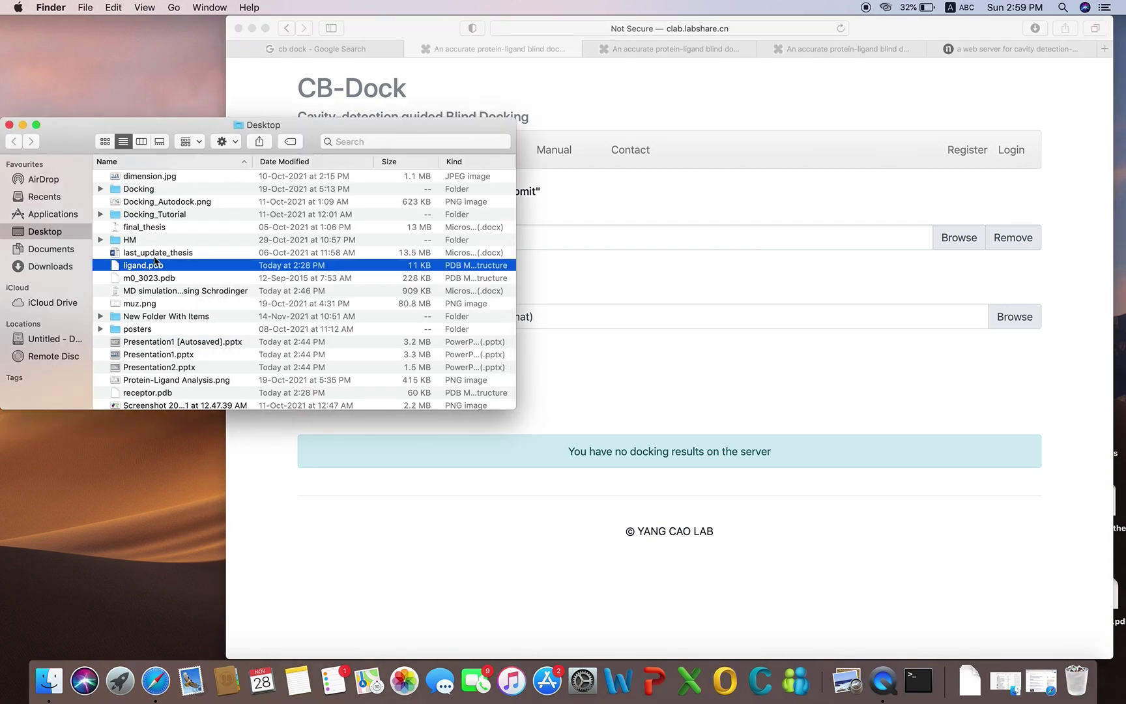
{"action": "left_click", "coordinate": [405, 20]}
{"action": "left_click_drag", "start_coordinate": [405, 20], "coordinate": [504, 59]}
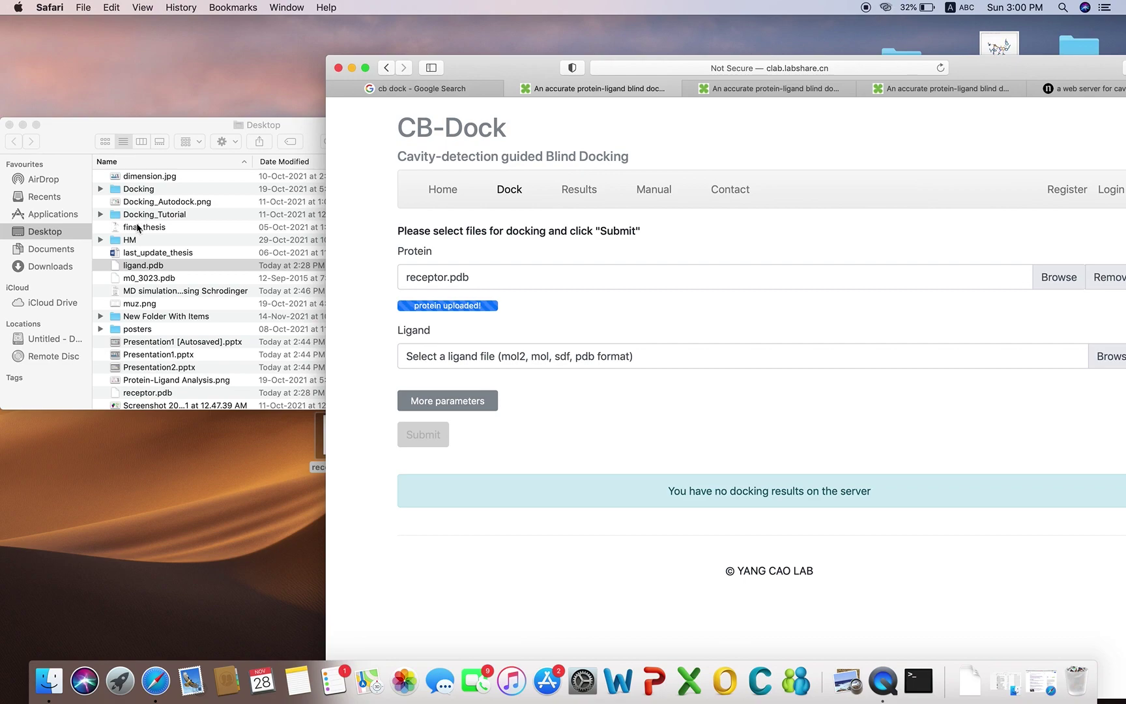
{"action": "left_click_drag", "start_coordinate": [140, 267], "coordinate": [412, 342]}
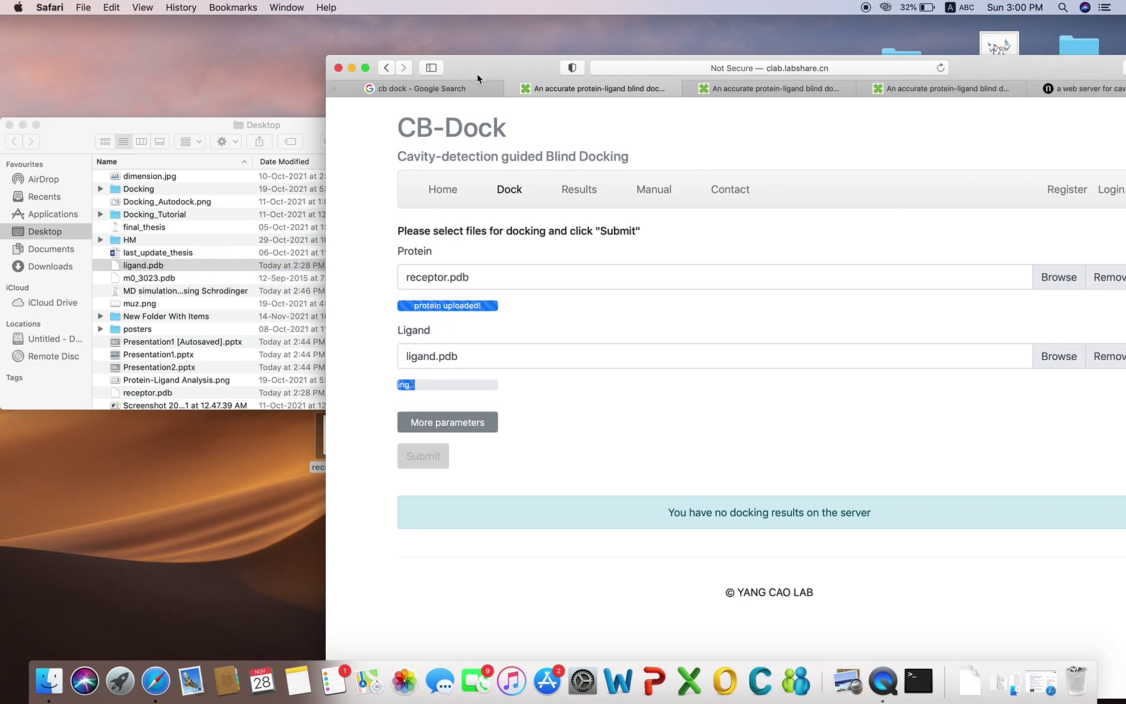
{"action": "left_click_drag", "start_coordinate": [487, 71], "coordinate": [282, 31]}
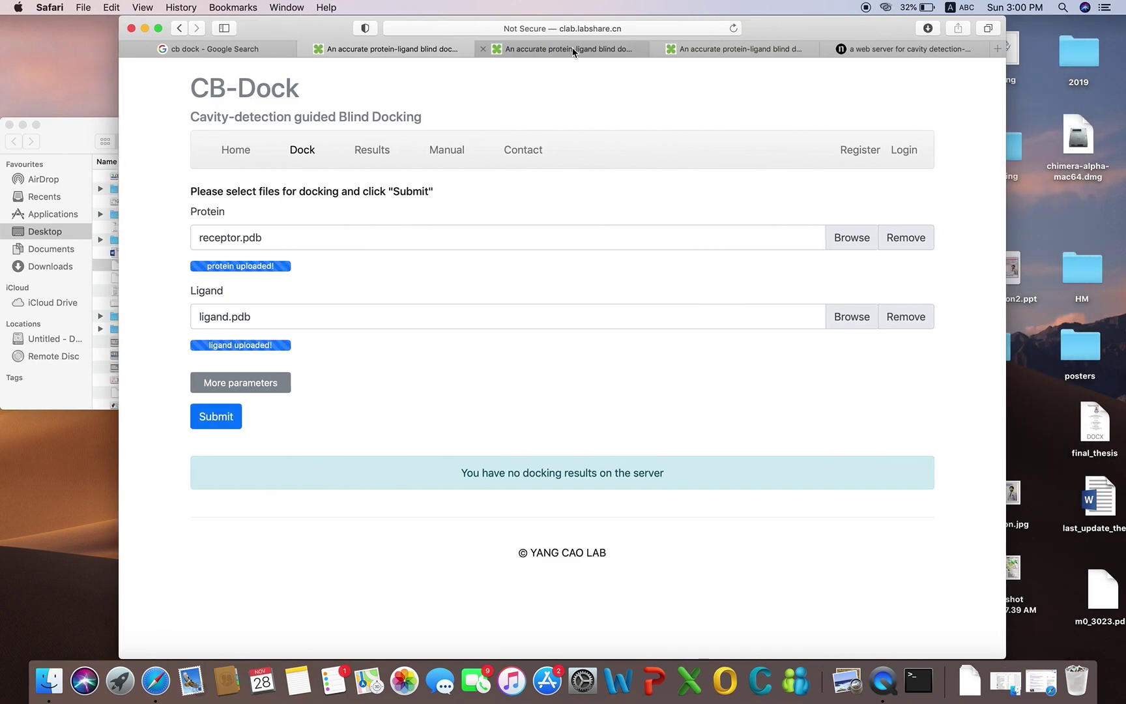
Read the manual's Submit jobs section on the accepted query ligand file formats in another CB-Dock page.
{"action": "left_click", "coordinate": [574, 52]}
{"action": "left_click", "coordinate": [725, 51]}
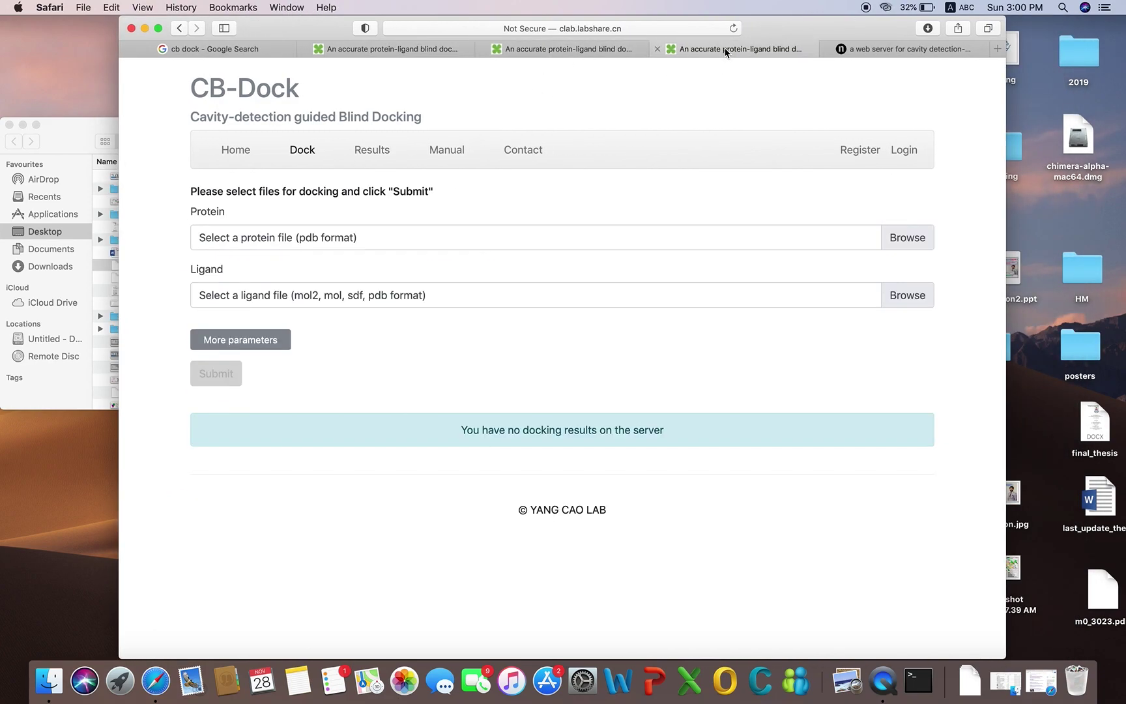
{"action": "left_click", "coordinate": [455, 157]}
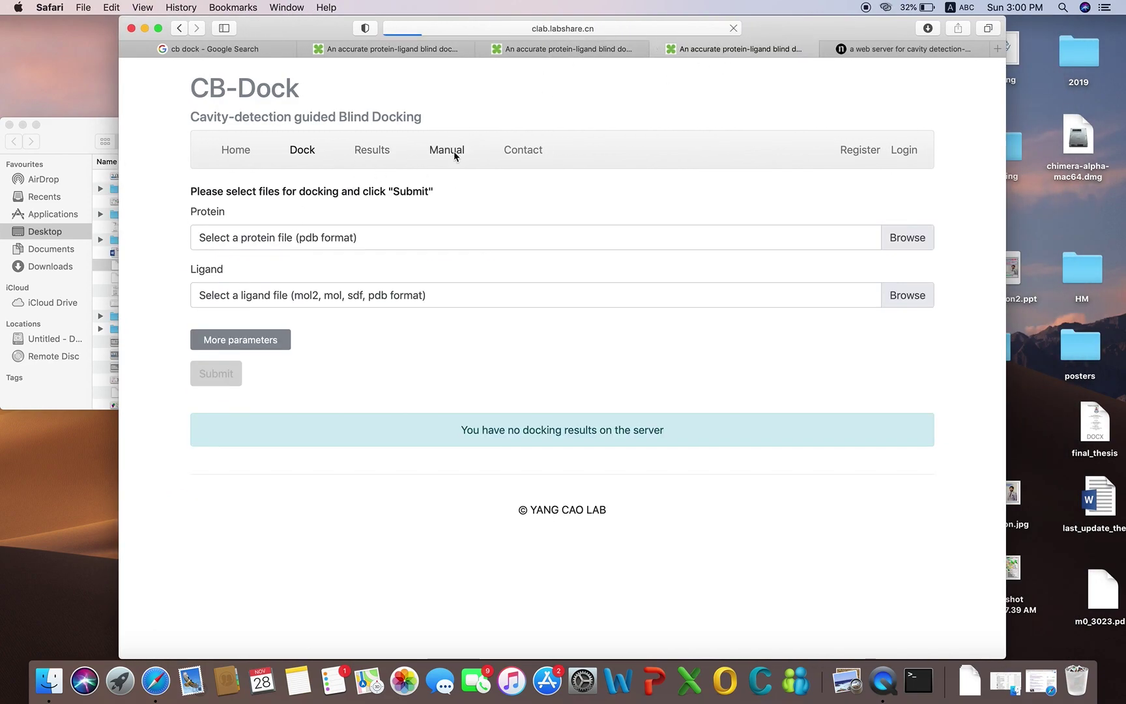
{"action": "scroll", "coordinate": [494, 499], "scroll_direction": "down", "scroll_amount": 5}
{"action": "scroll", "coordinate": [264, 276], "scroll_direction": "up", "scroll_amount": 5}
{"action": "left_click", "coordinate": [219, 234]}
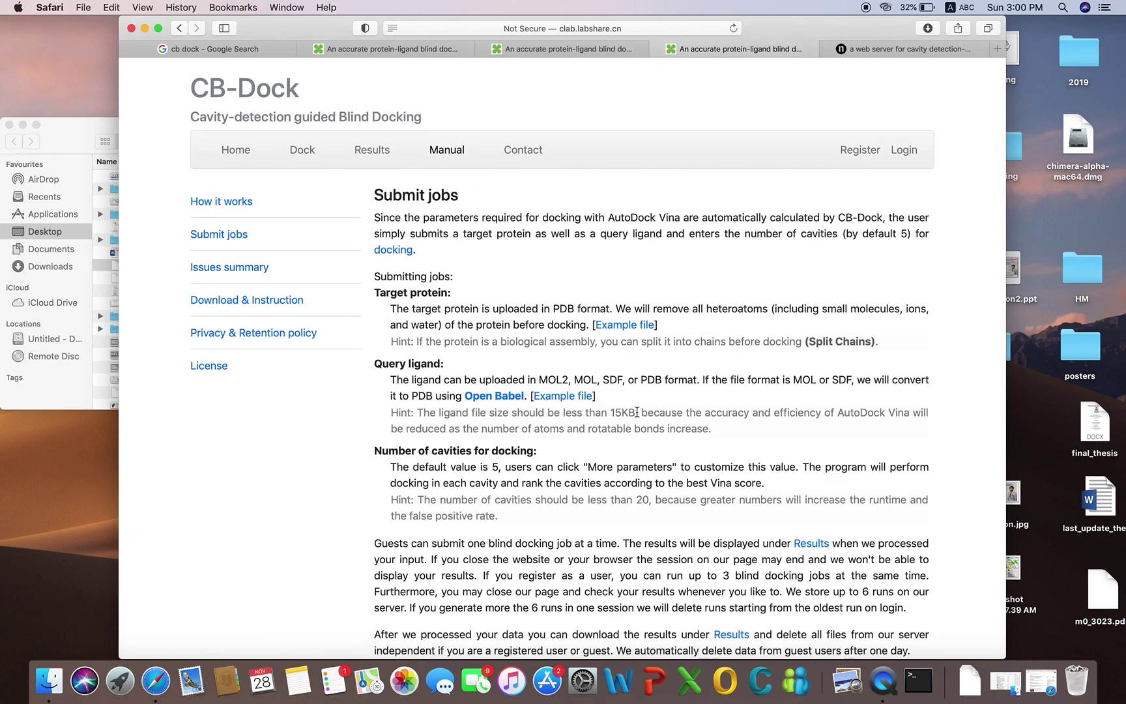
{"action": "scroll", "coordinate": [586, 391], "scroll_direction": "down", "scroll_amount": 2}
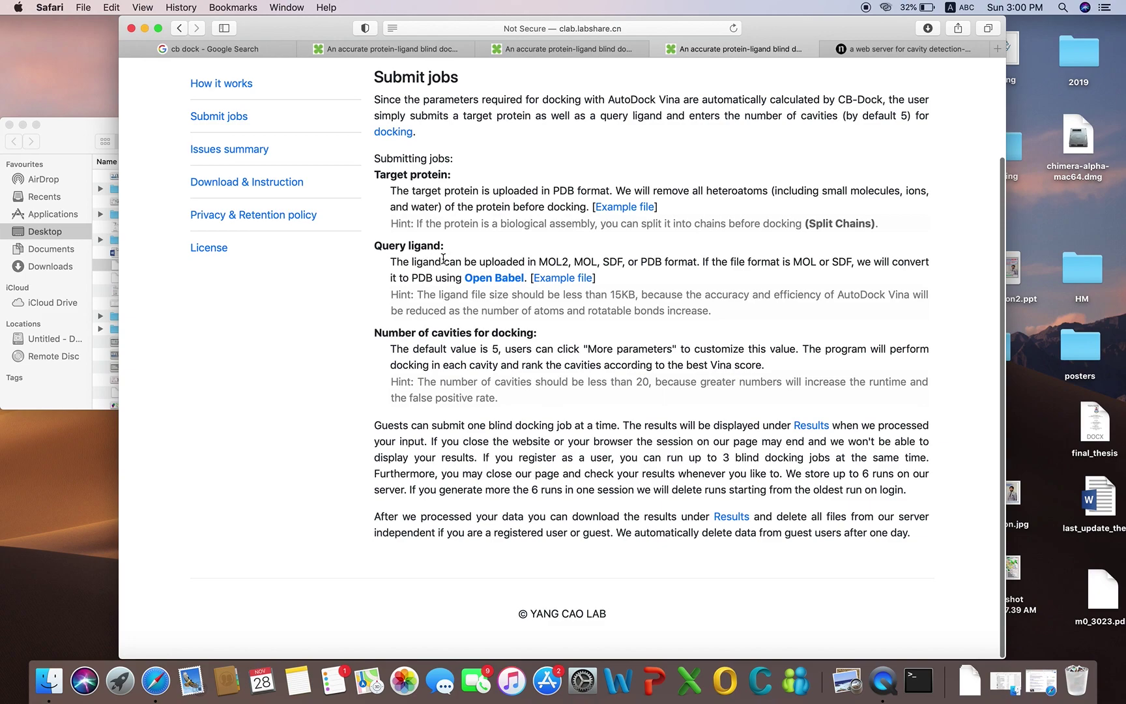
{"action": "left_click_drag", "start_coordinate": [540, 260], "coordinate": [625, 263]}
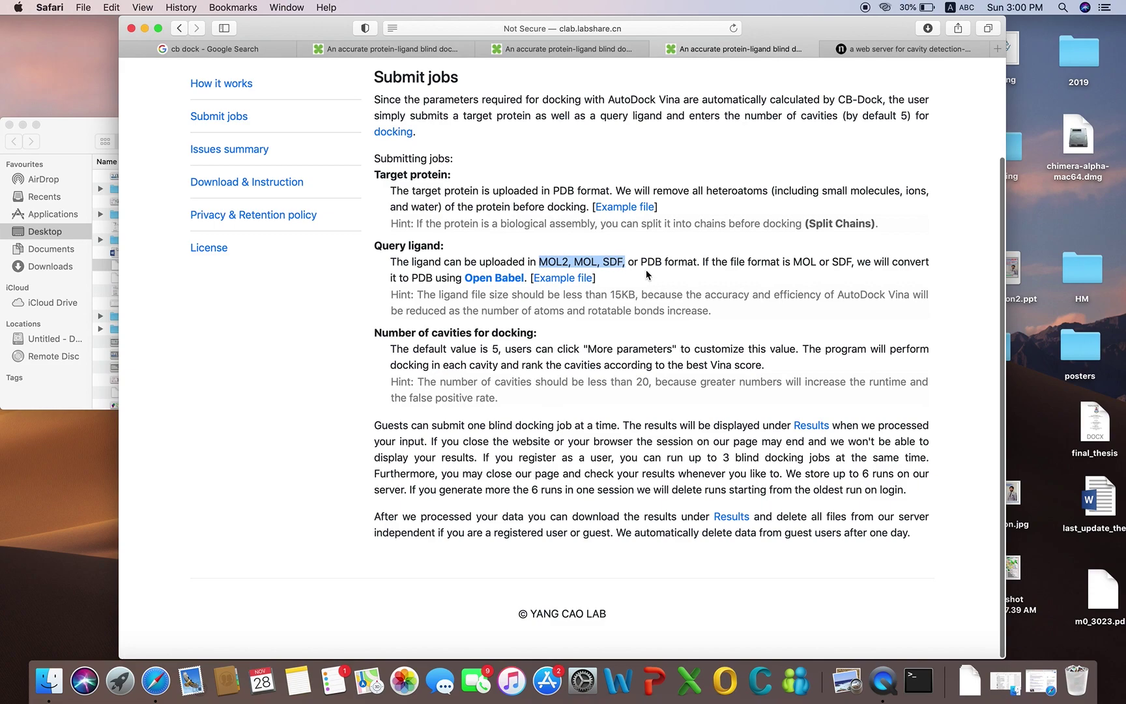
{"action": "left_click", "coordinate": [667, 267]}
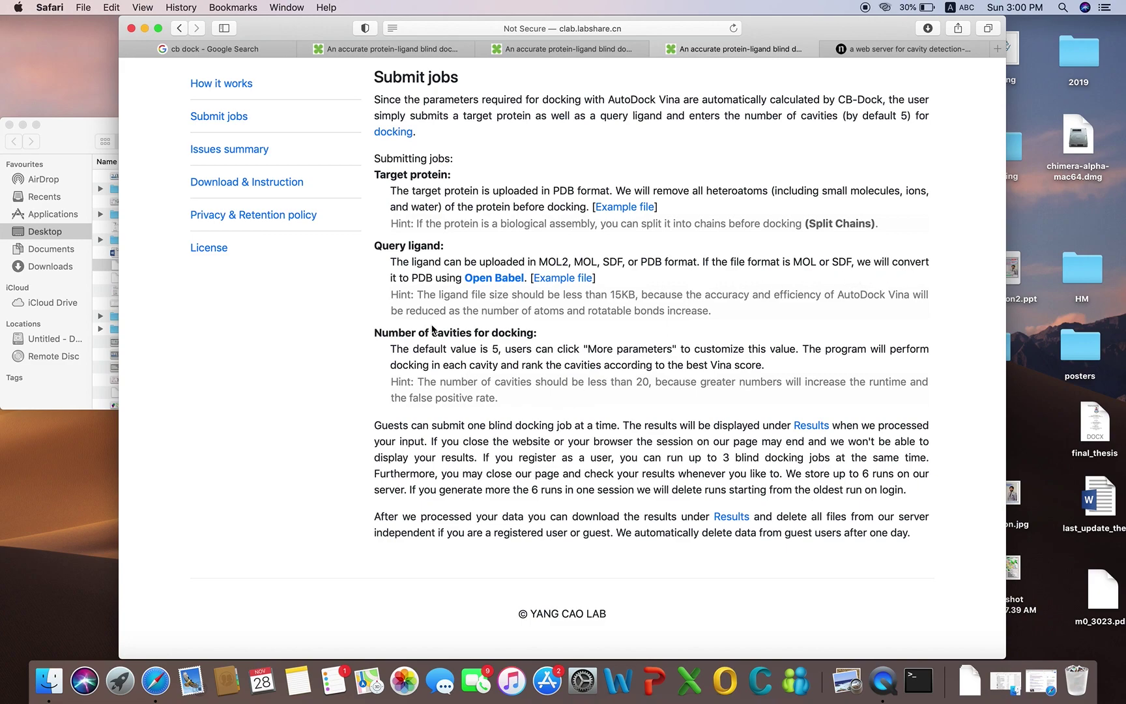
Return to the Dock form with the uploaded files and show the additional parameter for the number of cavities.
{"action": "left_click", "coordinate": [425, 50]}
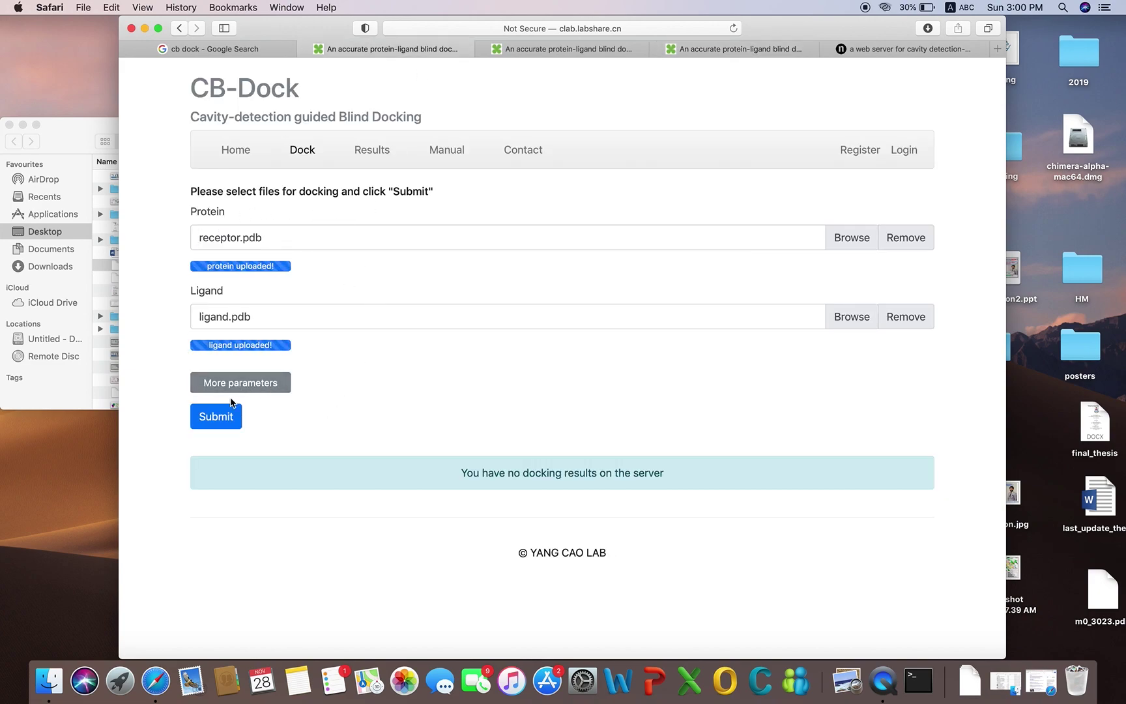
{"action": "left_click", "coordinate": [264, 389]}
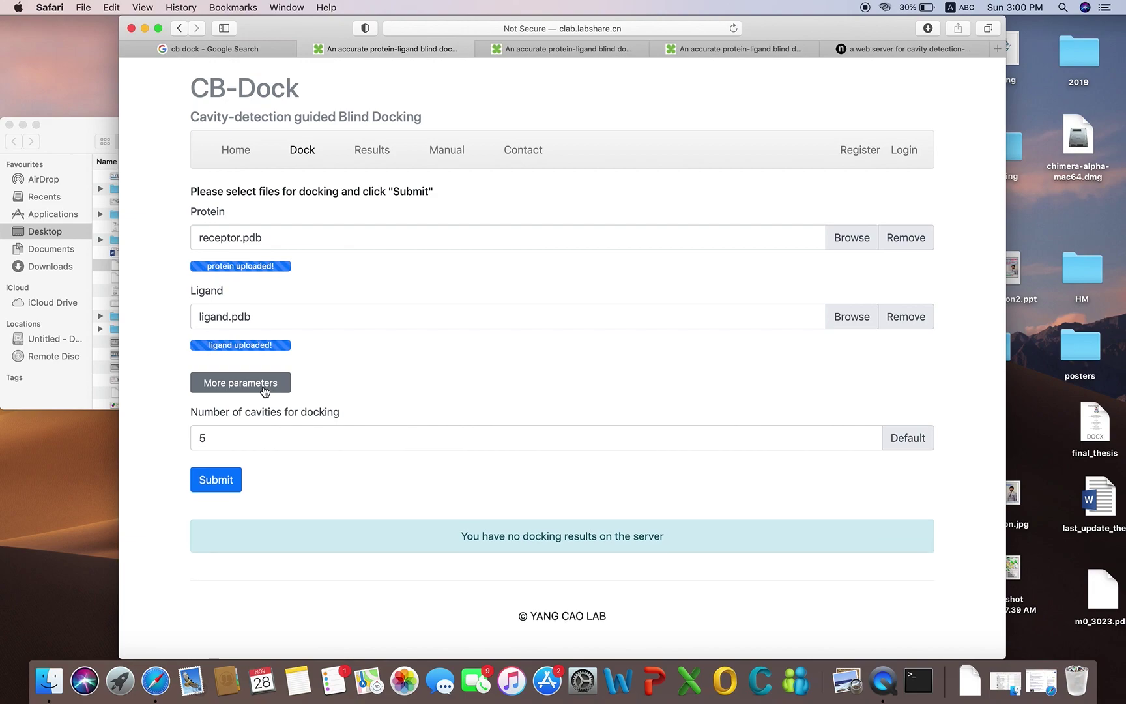
{"action": "mouse_move", "coordinate": [291, 27]}
{"action": "left_mouse_down"}
{"action": "mouse_move", "coordinate": [357, 26]}
{"action": "mouse_move", "coordinate": [301, 26]}
{"action": "left_mouse_up"}
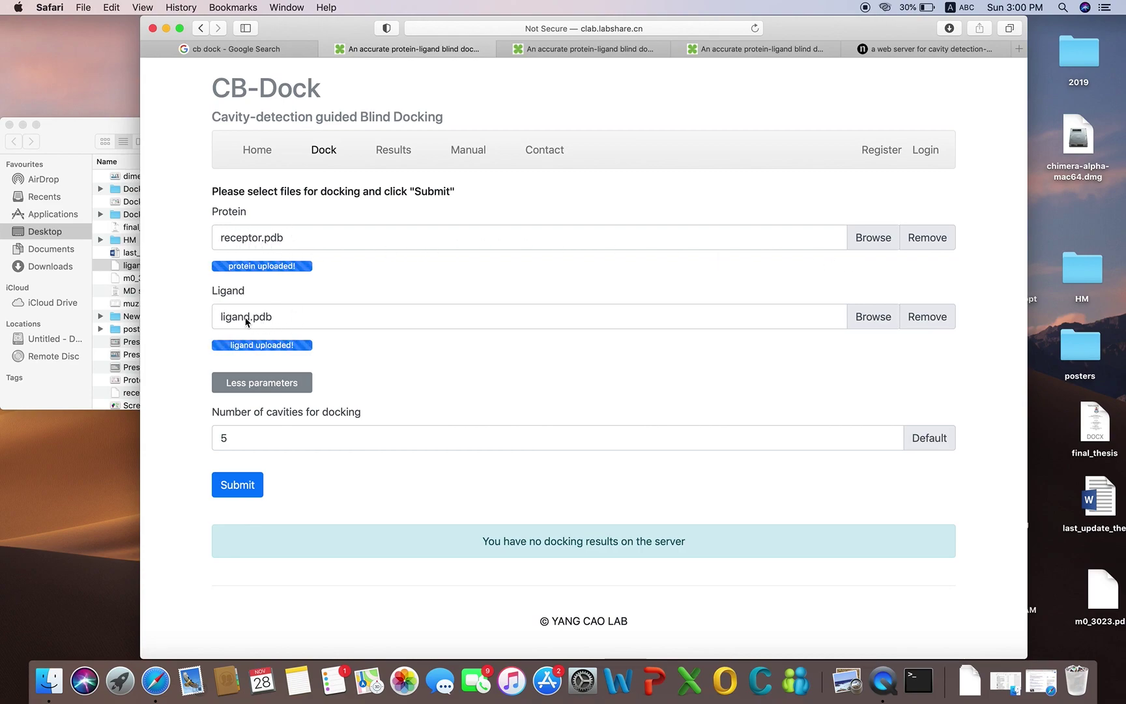
{"action": "left_click", "coordinate": [272, 391]}
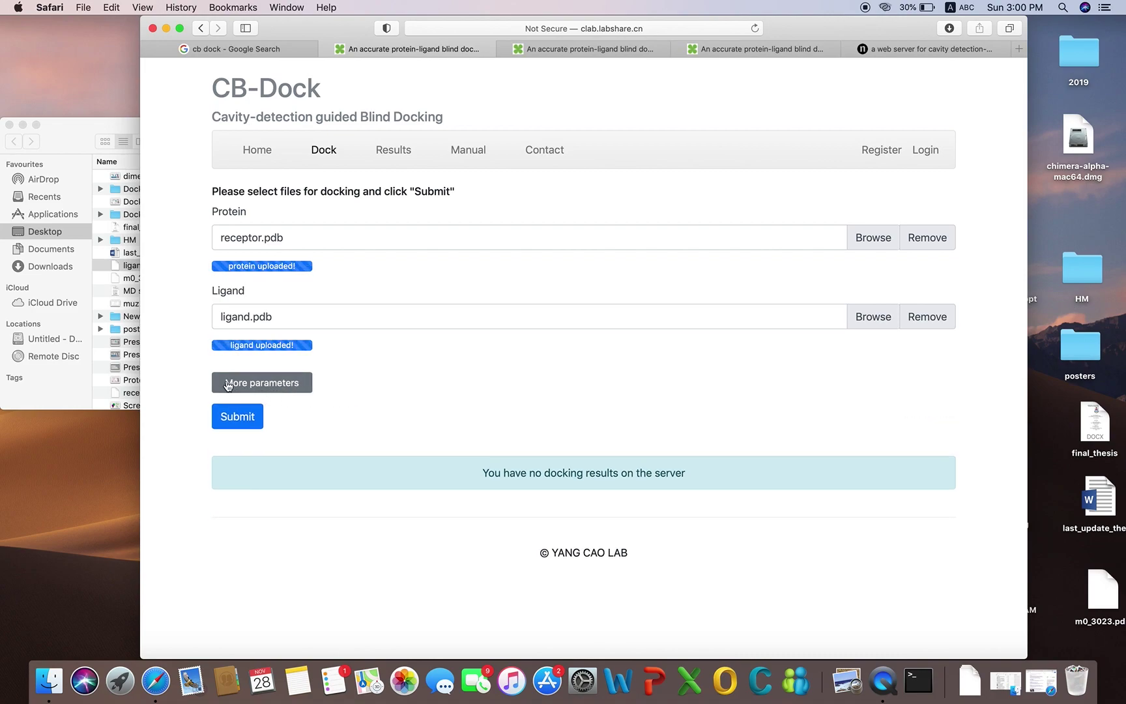
{"action": "left_click", "coordinate": [277, 386]}
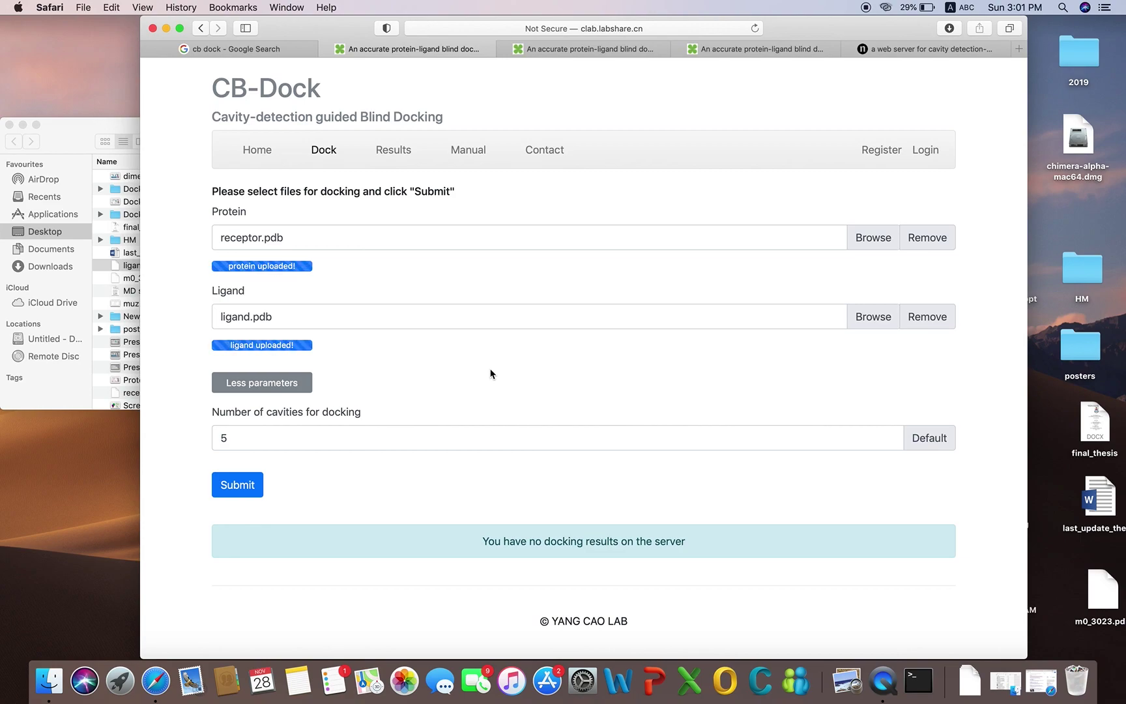
{"action": "left_click", "coordinate": [258, 389]}
{"action": "left_click", "coordinate": [241, 388]}
Try 10 as the number of cavities for docking.
{"action": "left_click", "coordinate": [238, 440]}
{"action": "key", "text": "BackSpace"}
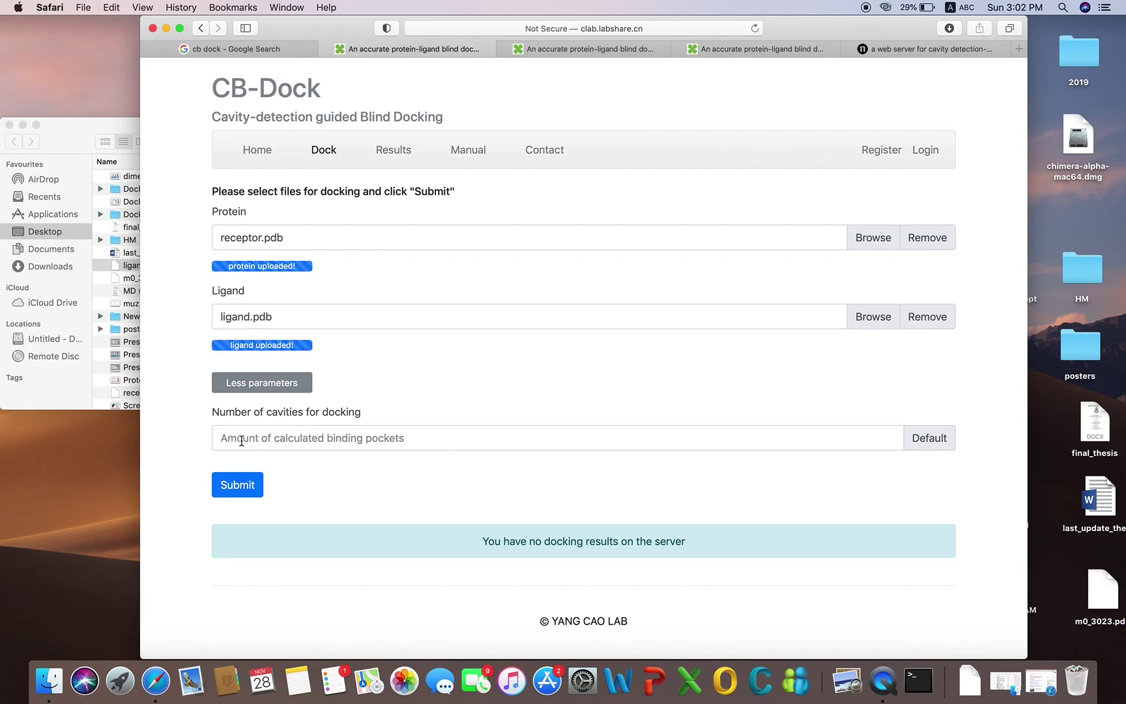
{"action": "type", "text": "10"}
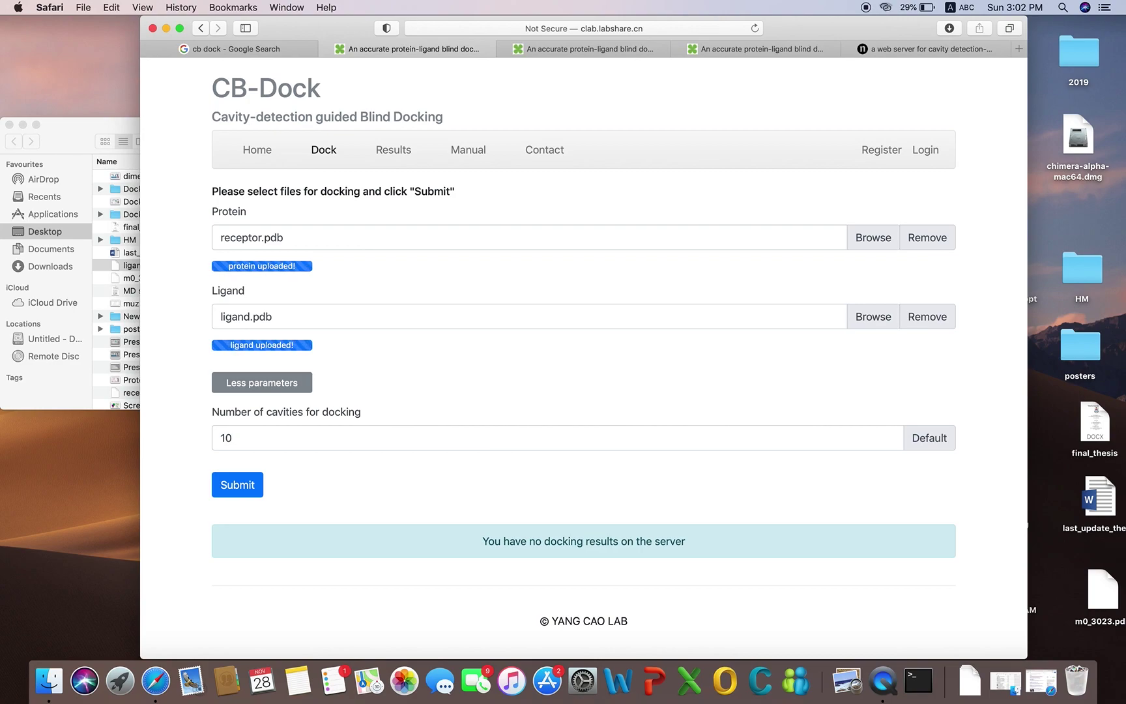
Set the number of cavities for docking to 5, submit the blind docking job and check its progress.
{"action": "key", "text": "BackSpace"}
{"action": "key", "text": "BackSpace"}
{"action": "type", "text": "1"}
{"action": "key", "text": "BackSpace"}
{"action": "type", "text": "5"}
{"action": "left_click", "coordinate": [228, 490]}
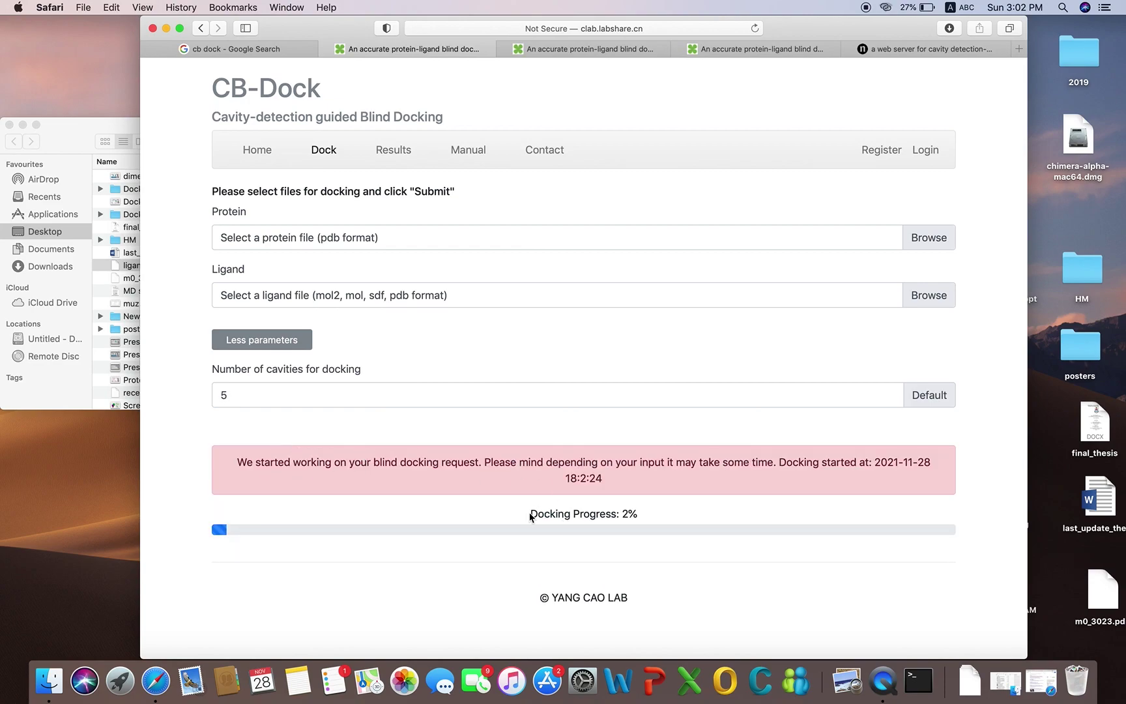
{"action": "left_click_drag", "start_coordinate": [531, 513], "coordinate": [638, 515]}
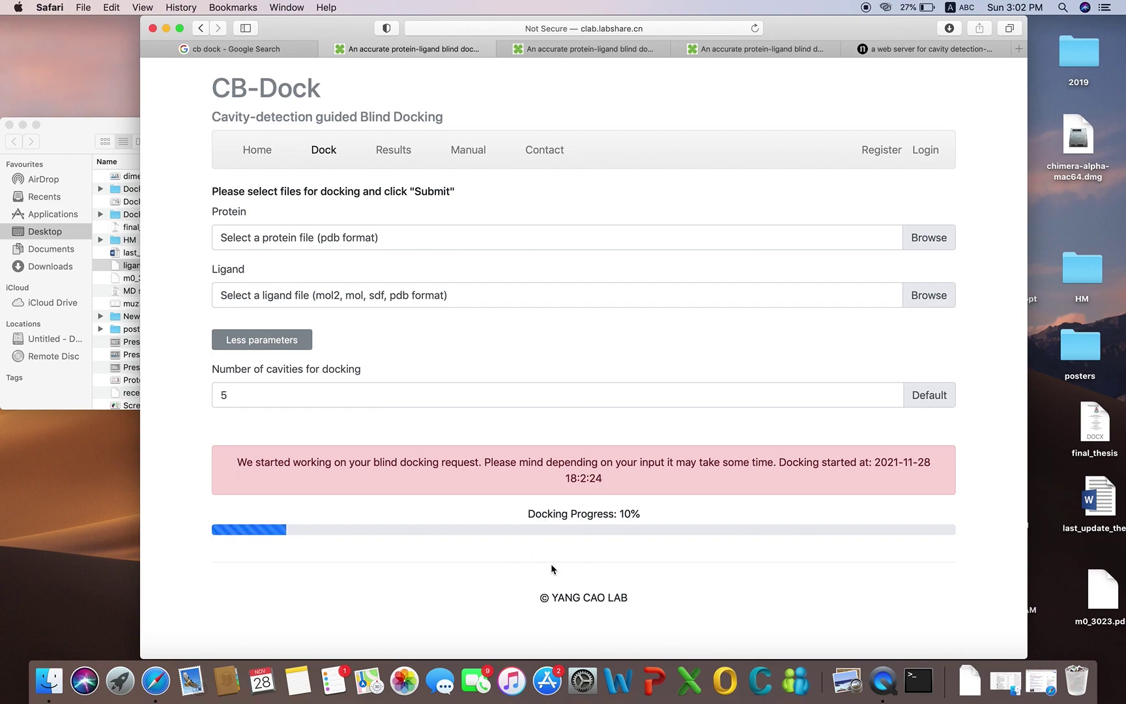
View the example Nutlin-3a -- MDM2 results and inspect the first two binding modes in the 3D structure viewer.
{"action": "left_click", "coordinate": [610, 48]}
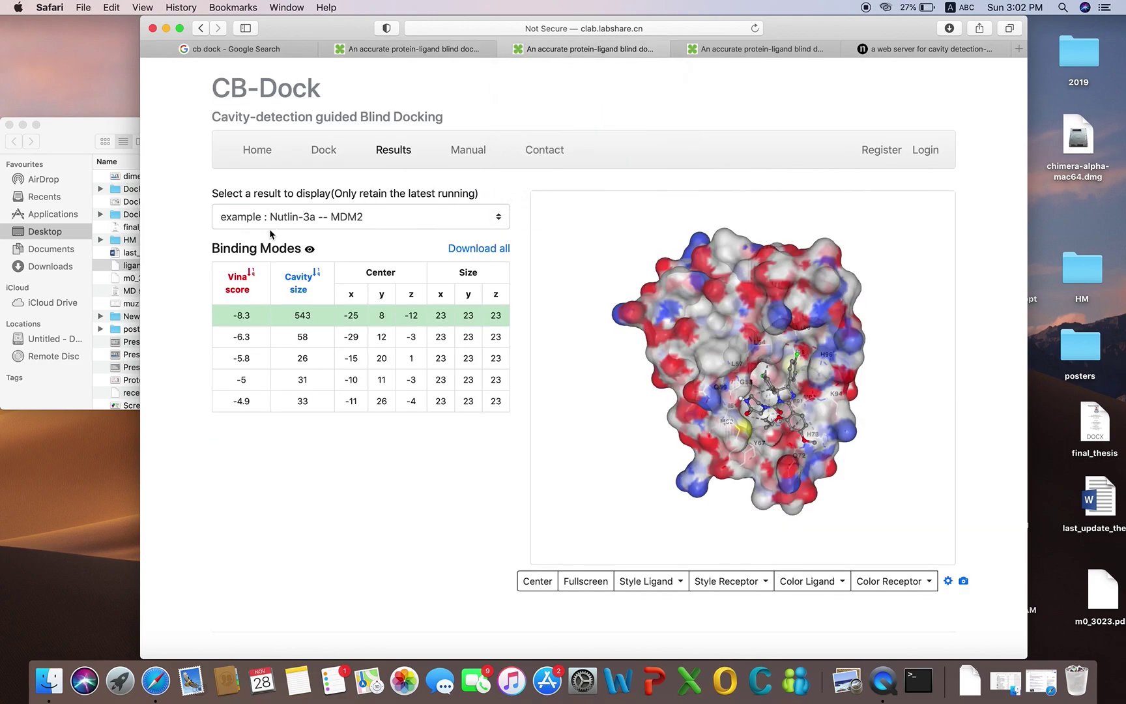
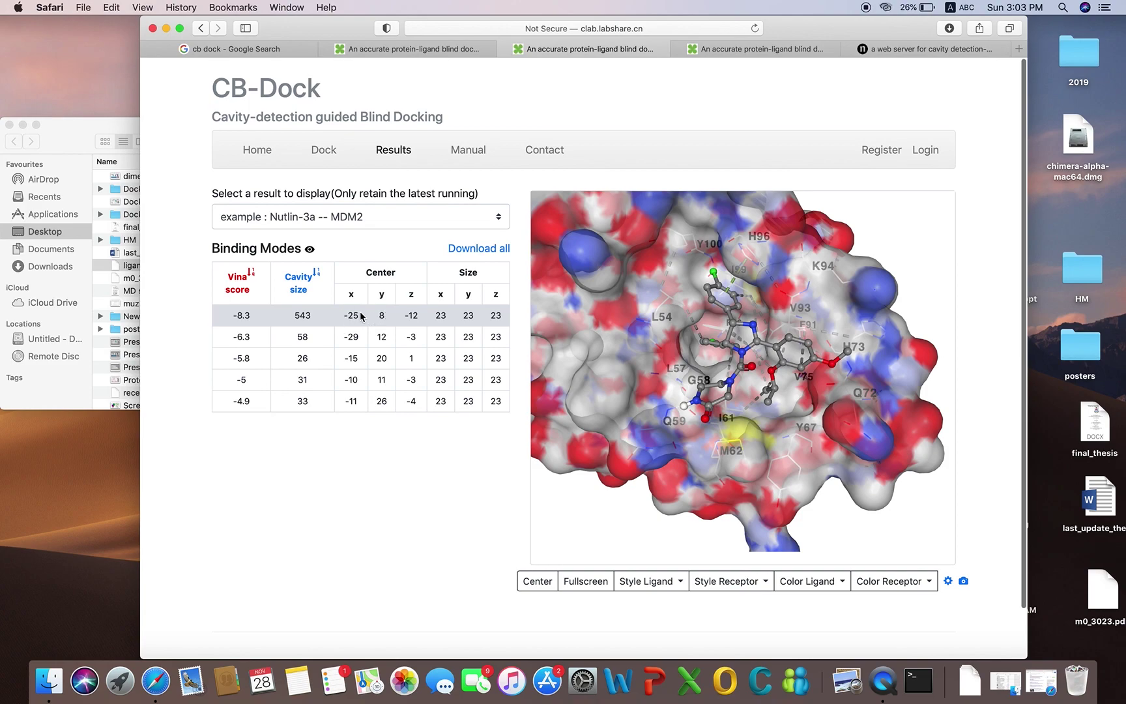
{"action": "double_click", "coordinate": [437, 314]}
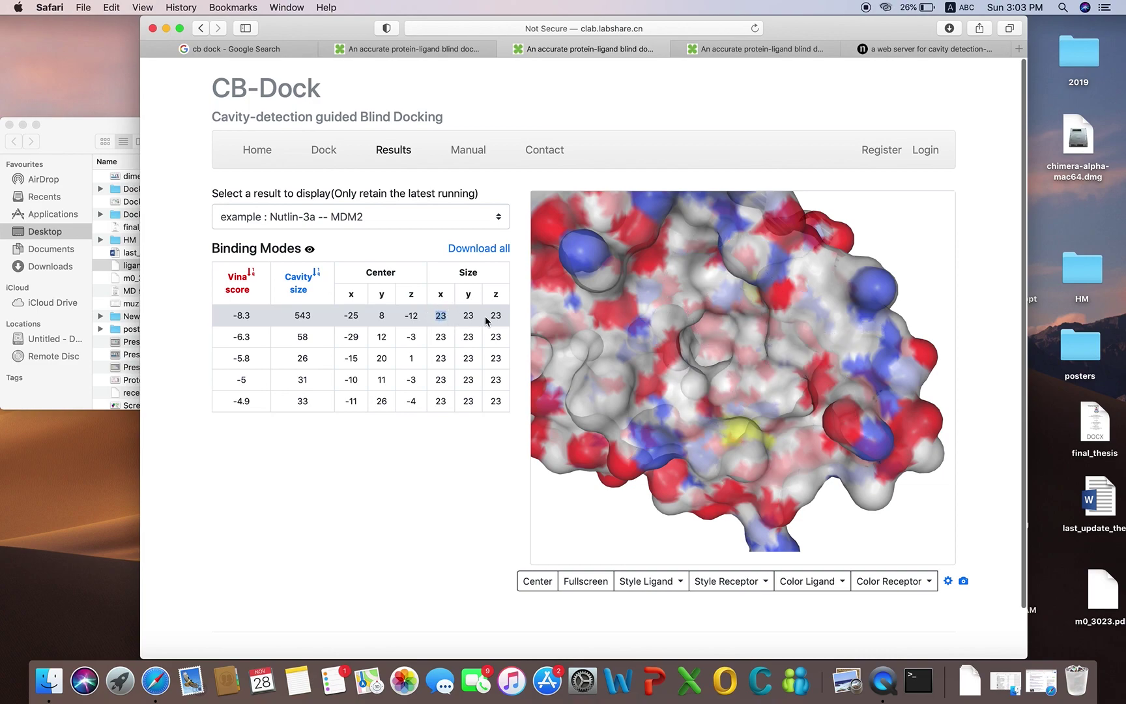
{"action": "left_click", "coordinate": [253, 318]}
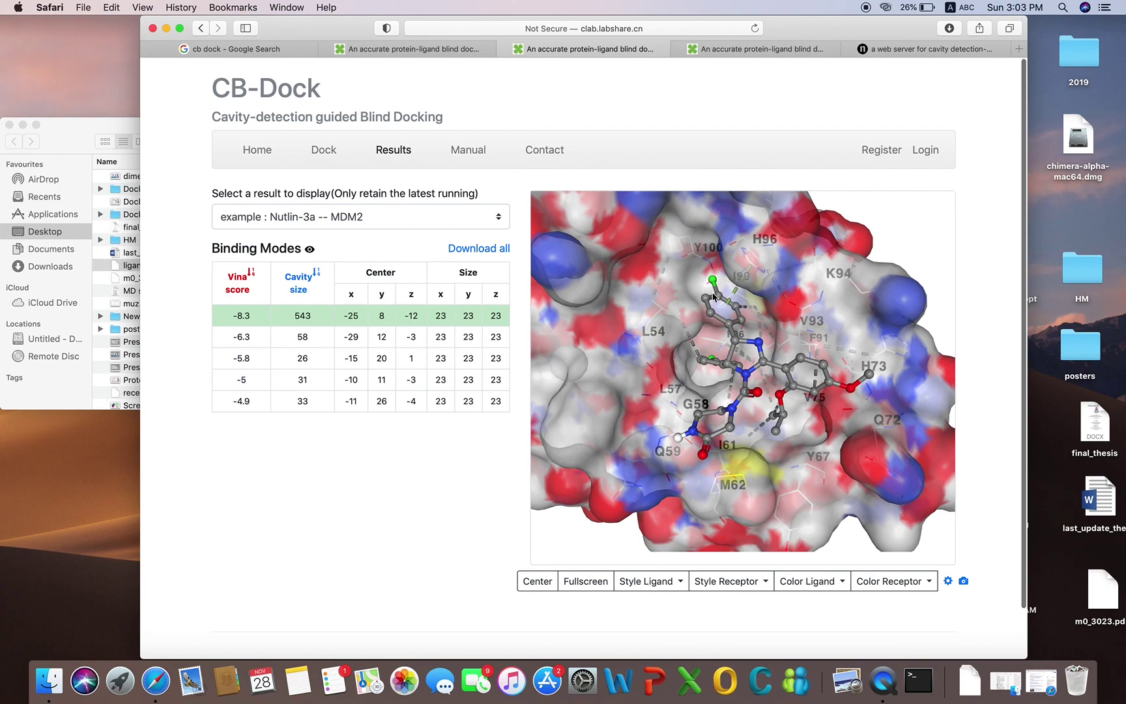
{"action": "left_click", "coordinate": [244, 337]}
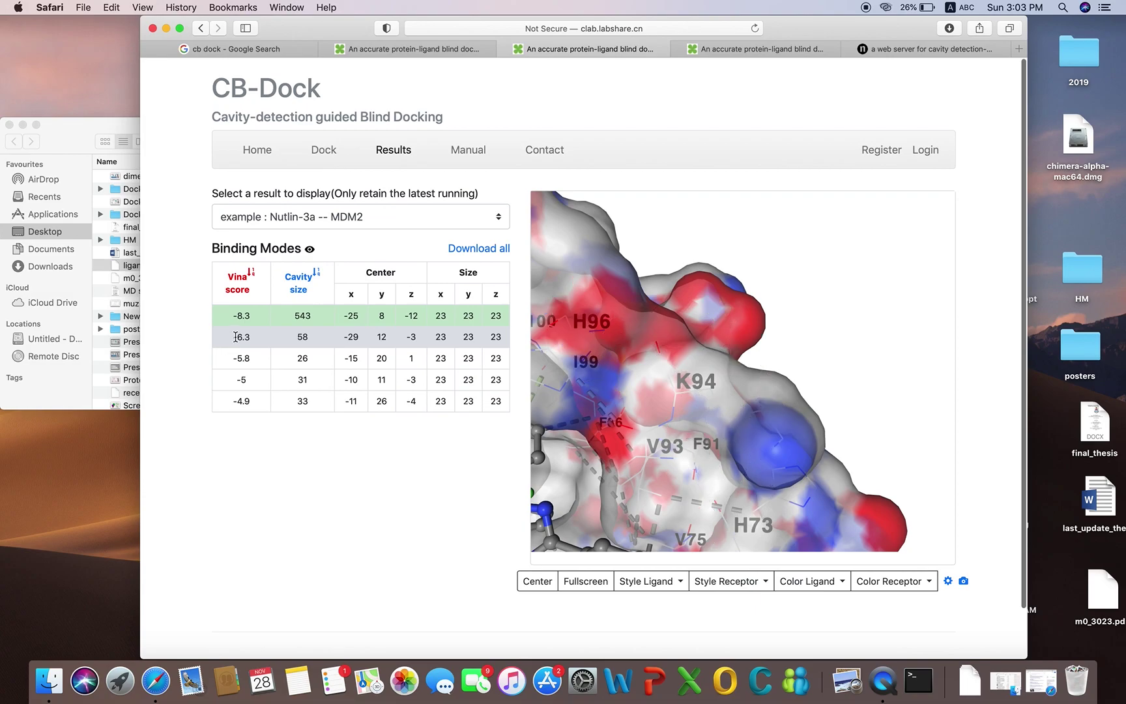
{"action": "mouse_move", "coordinate": [743, 312]}
{"action": "left_click_drag", "start_coordinate": [830, 277], "coordinate": [773, 344]}
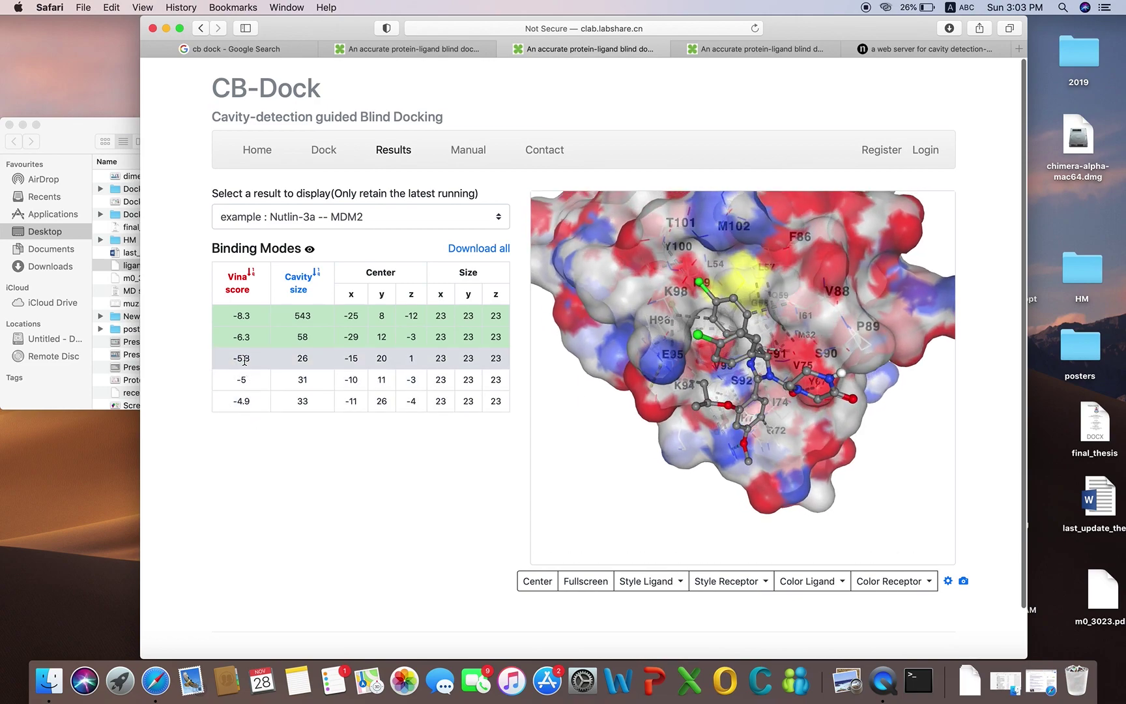
Display the third binding mode (Vina score -5.8) along with the first two and inspect the ligand poses on the receptor.
{"action": "left_click", "coordinate": [234, 338]}
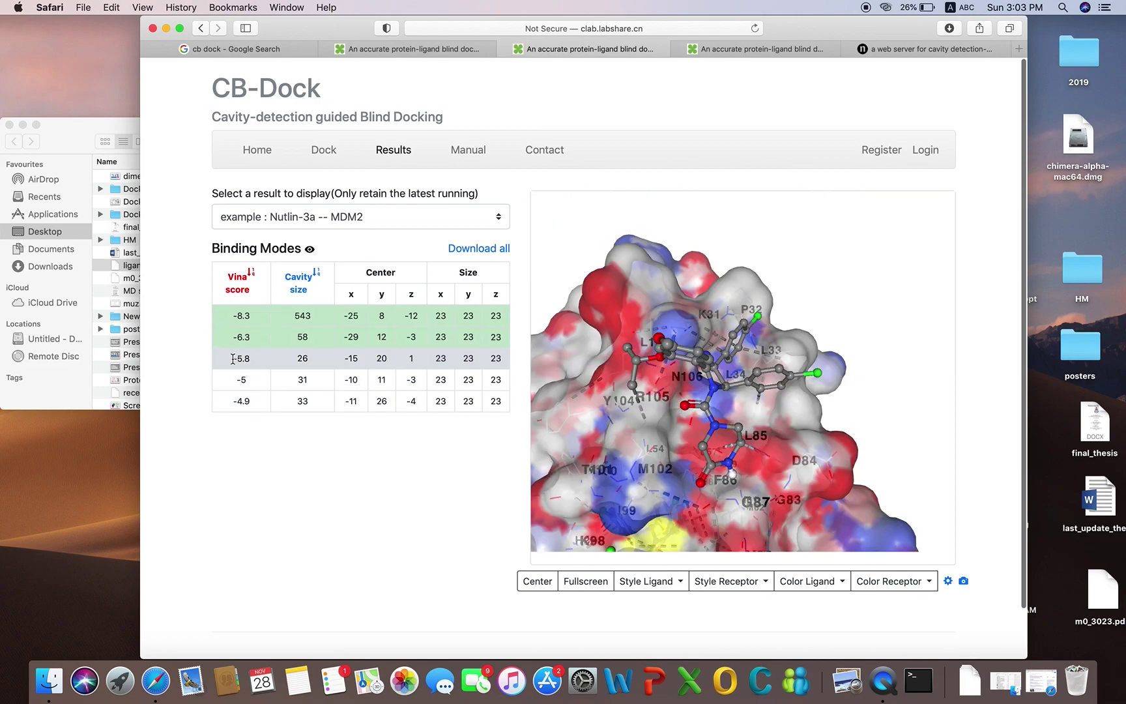
{"action": "double_click", "coordinate": [233, 359]}
{"action": "left_click", "coordinate": [283, 363]}
{"action": "left_click", "coordinate": [282, 363]}
{"action": "left_click_drag", "start_coordinate": [794, 214], "coordinate": [789, 259]}
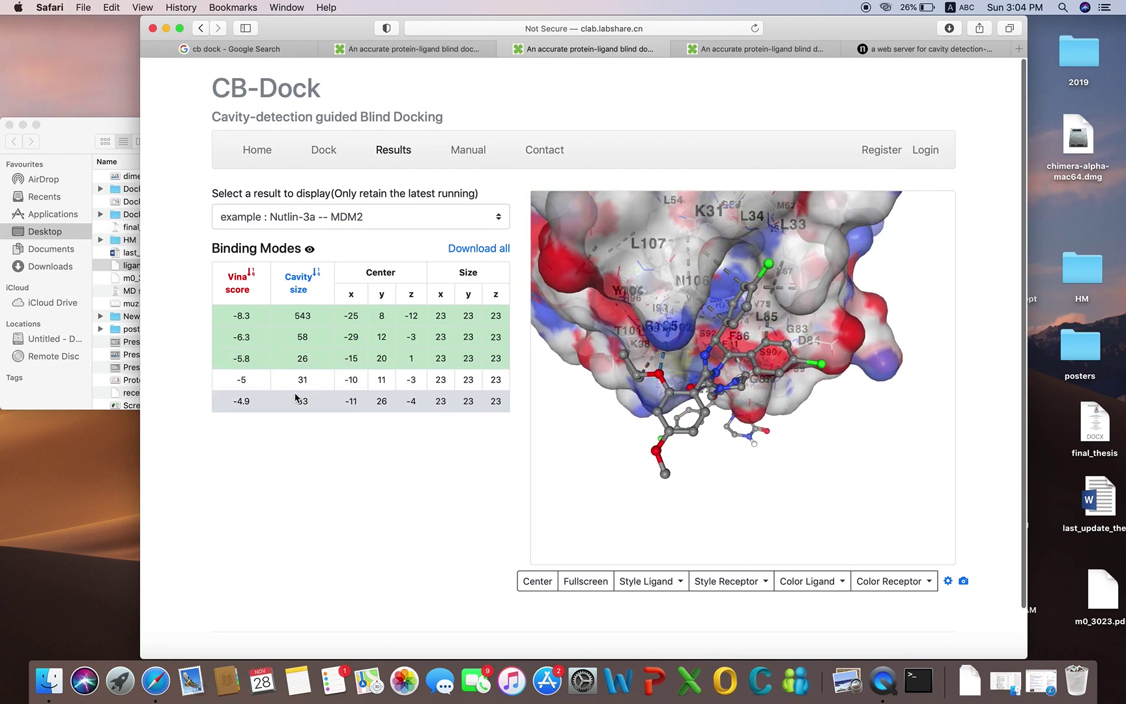
Display only the first binding mode (Vina score -8.3) and inspect the ligand's pose in its cavity.
{"action": "left_click", "coordinate": [256, 358]}
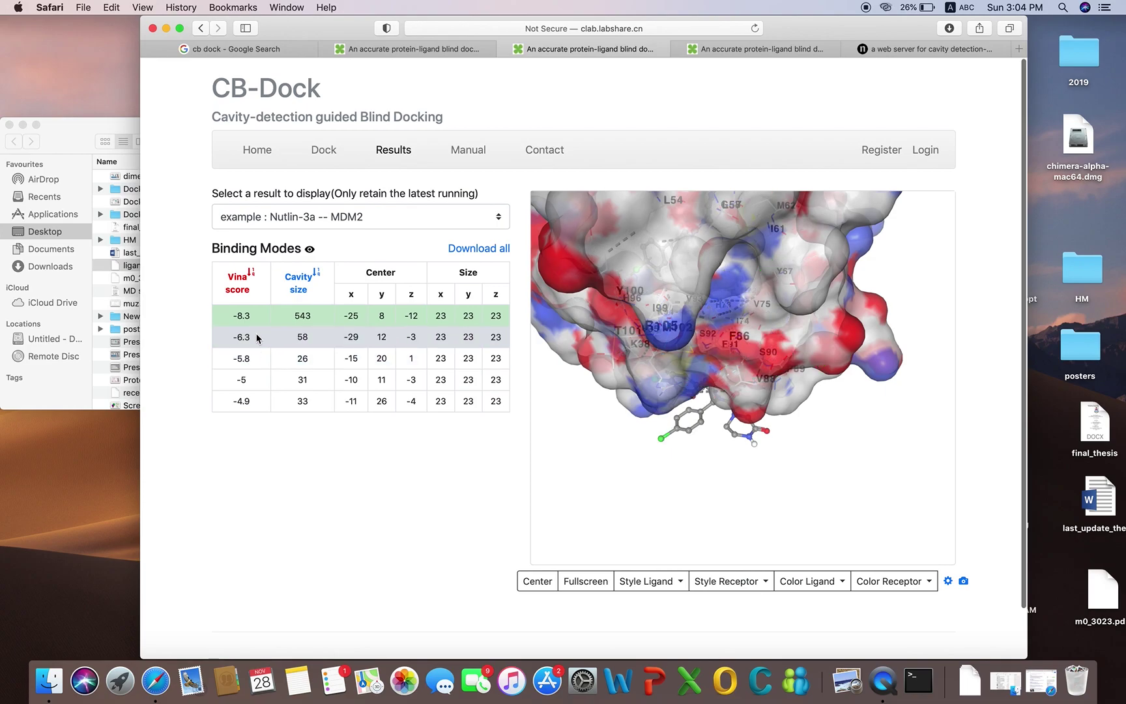
{"action": "left_click", "coordinate": [256, 337]}
{"action": "left_click_drag", "start_coordinate": [702, 440], "coordinate": [825, 440]}
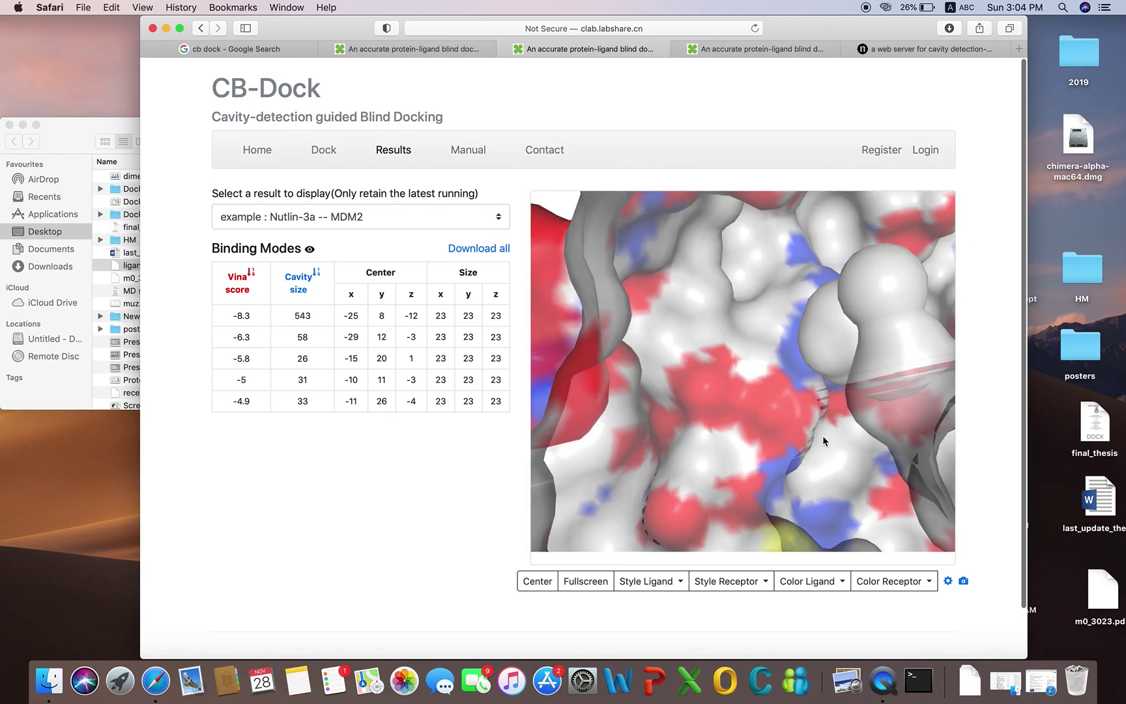
{"action": "left_click", "coordinate": [243, 315]}
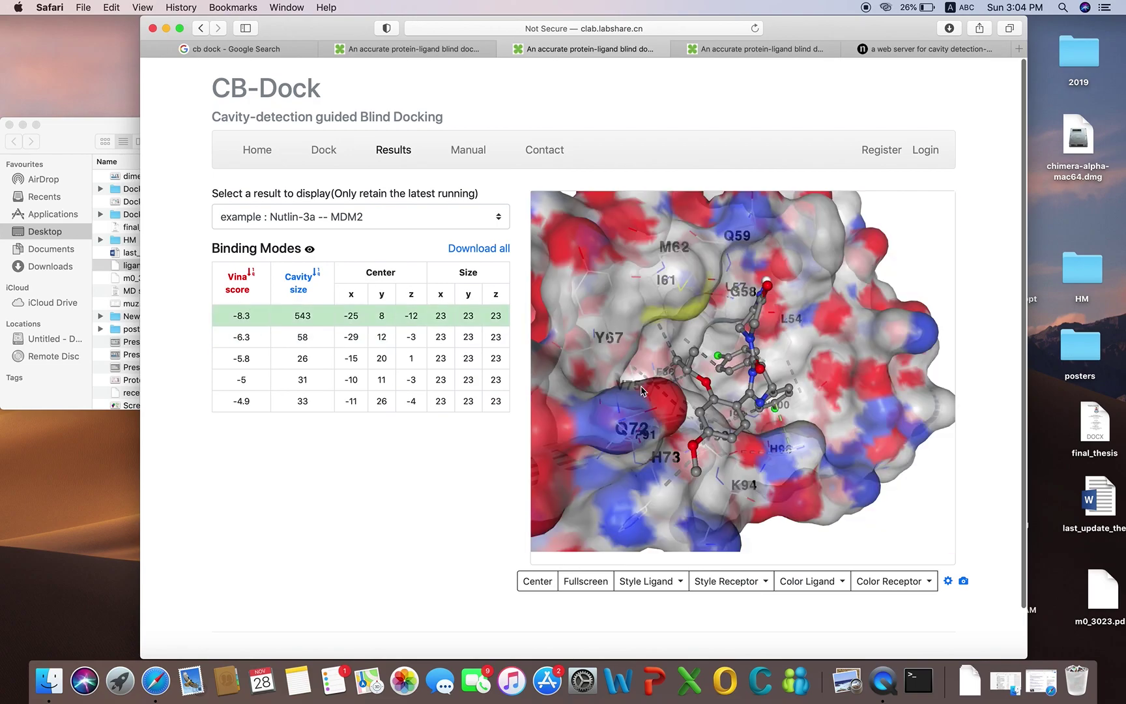
{"action": "mouse_move", "coordinate": [926, 259]}
{"action": "left_mouse_down"}
{"action": "mouse_move", "coordinate": [912, 246]}
{"action": "mouse_move", "coordinate": [935, 252]}
{"action": "mouse_move", "coordinate": [928, 242]}
{"action": "left_mouse_up"}
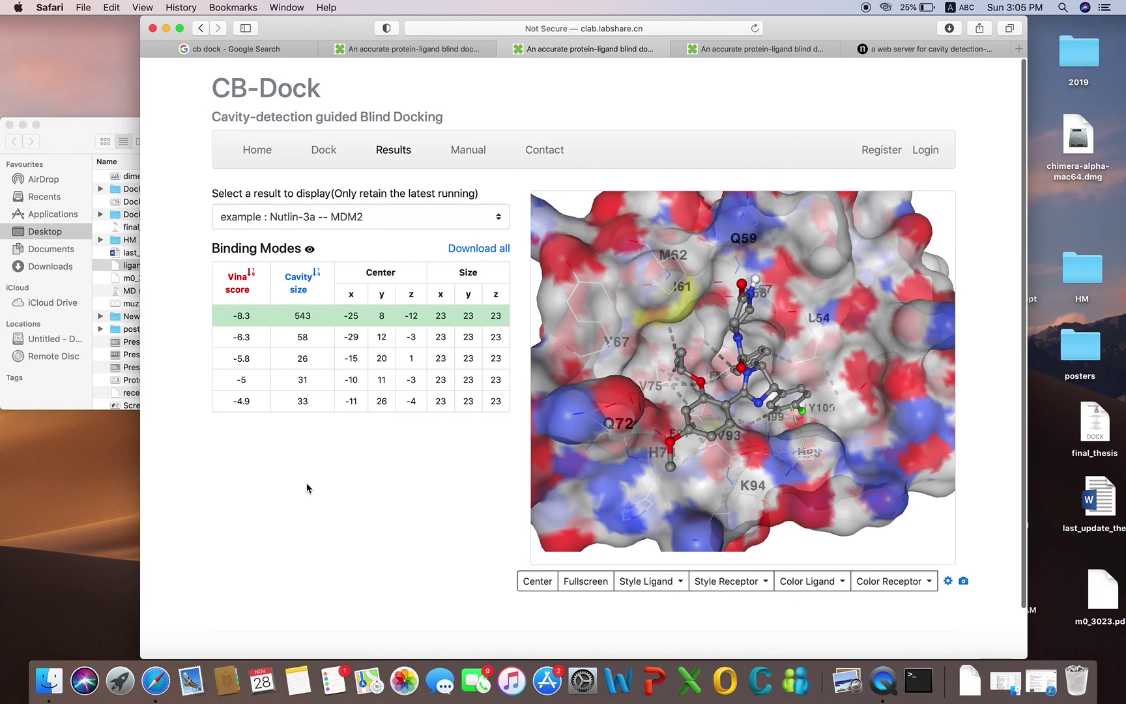
{"action": "left_click", "coordinate": [576, 209]}
{"action": "left_click_drag", "start_coordinate": [576, 209], "coordinate": [574, 207]}
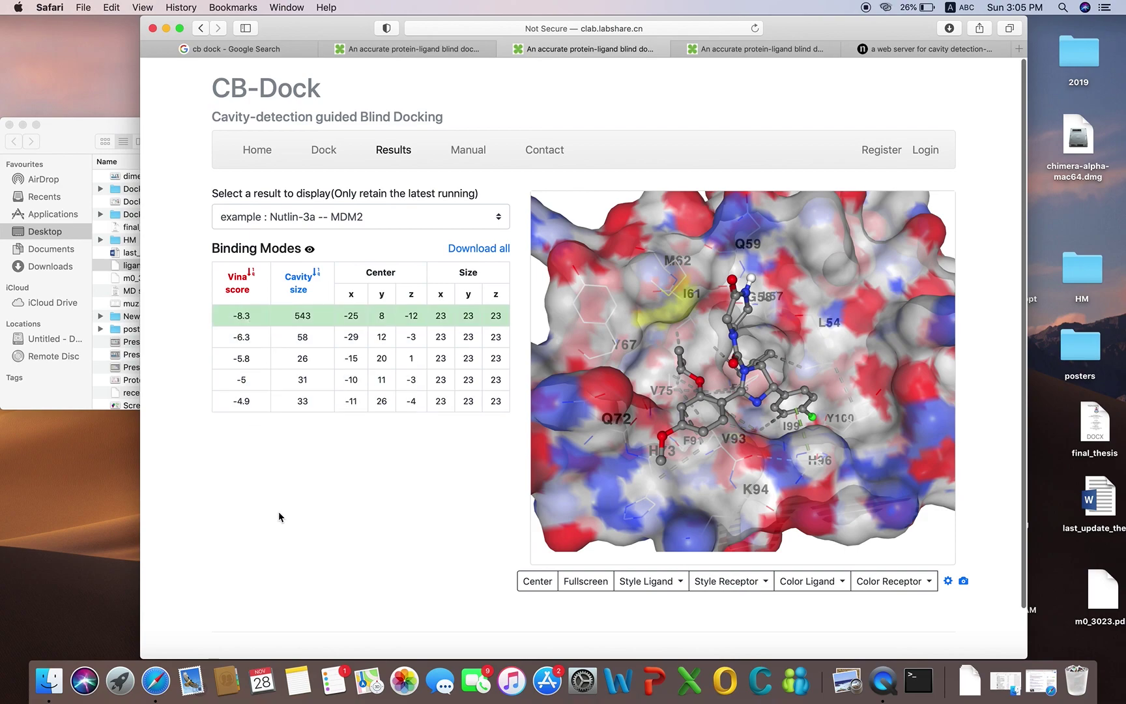
Try the Backbone and Spacefill styles for the receptor and view the bound ligand in each.
{"action": "left_click", "coordinate": [747, 590]}
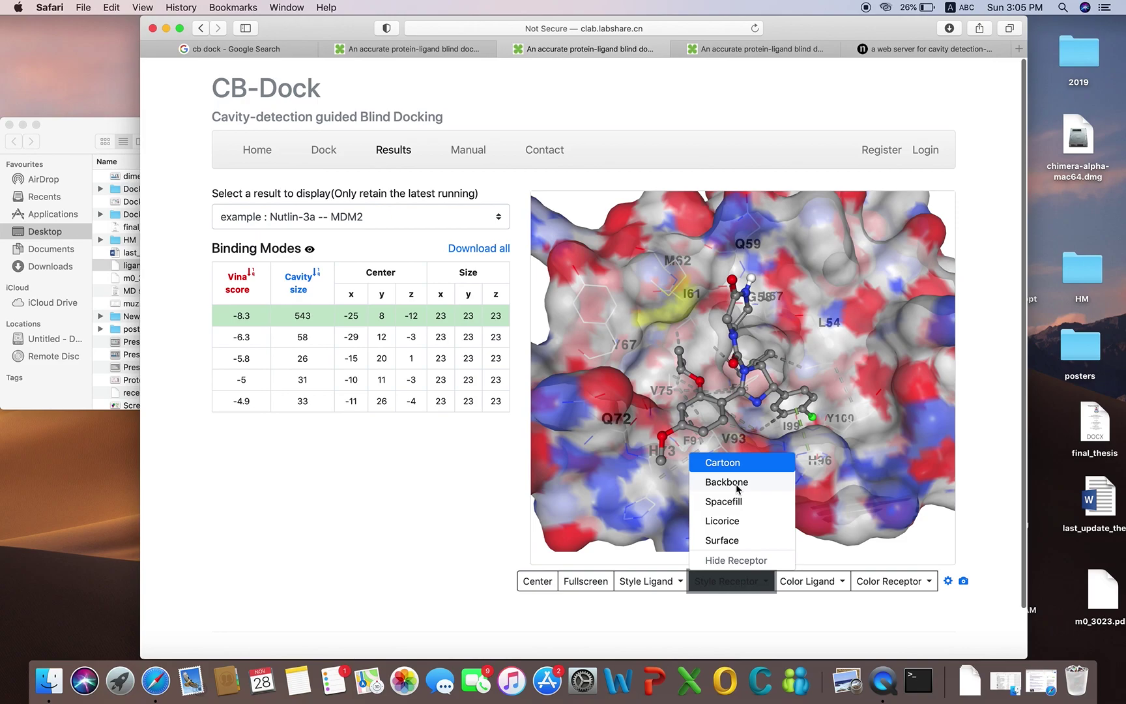
{"action": "left_click", "coordinate": [737, 486]}
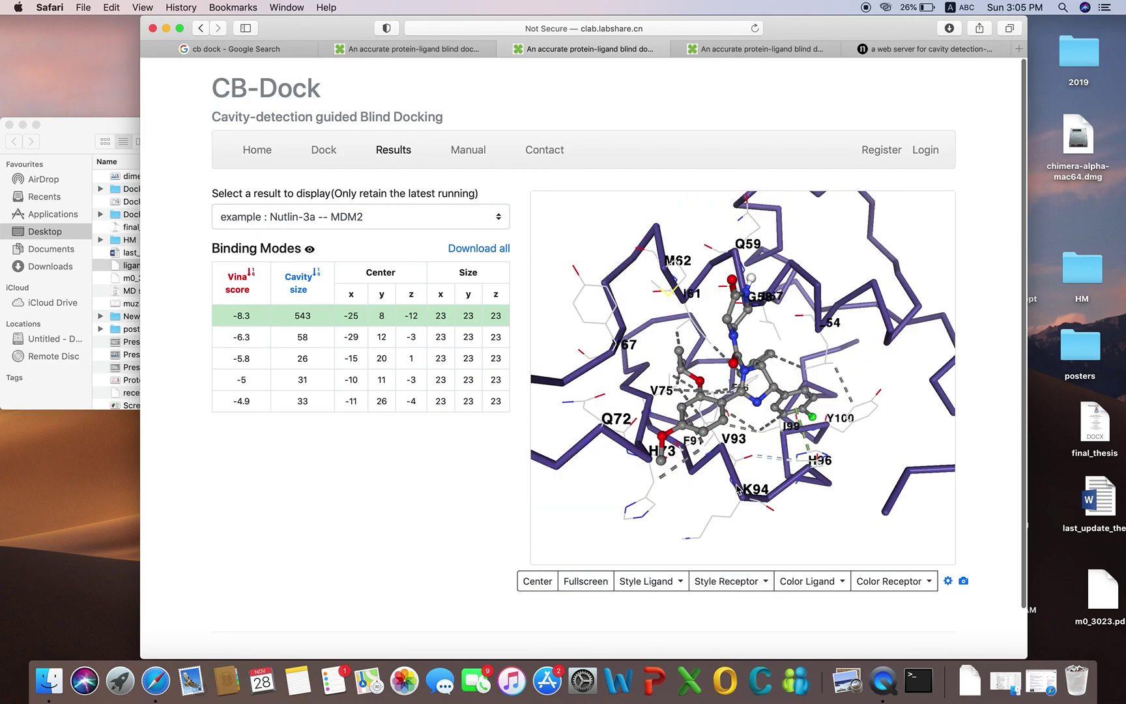
{"action": "mouse_move", "coordinate": [804, 524]}
{"action": "left_mouse_down"}
{"action": "mouse_move", "coordinate": [796, 515]}
{"action": "mouse_move", "coordinate": [799, 525]}
{"action": "left_mouse_up"}
{"action": "left_click", "coordinate": [749, 584]}
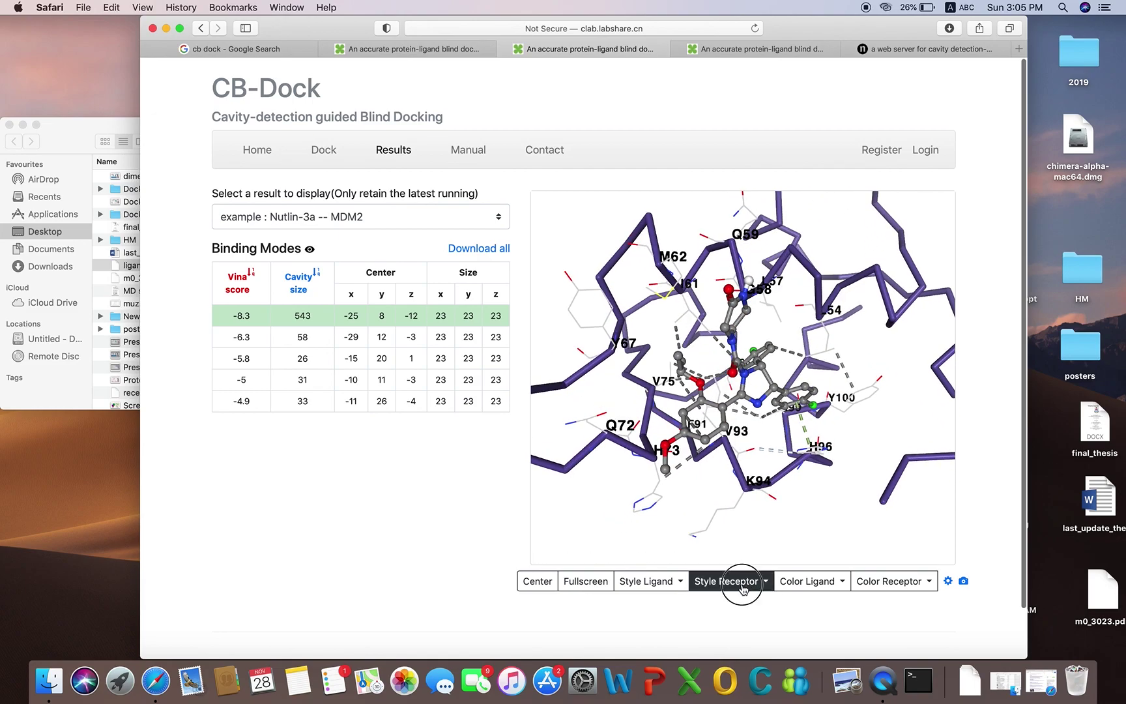
{"action": "left_click", "coordinate": [729, 504]}
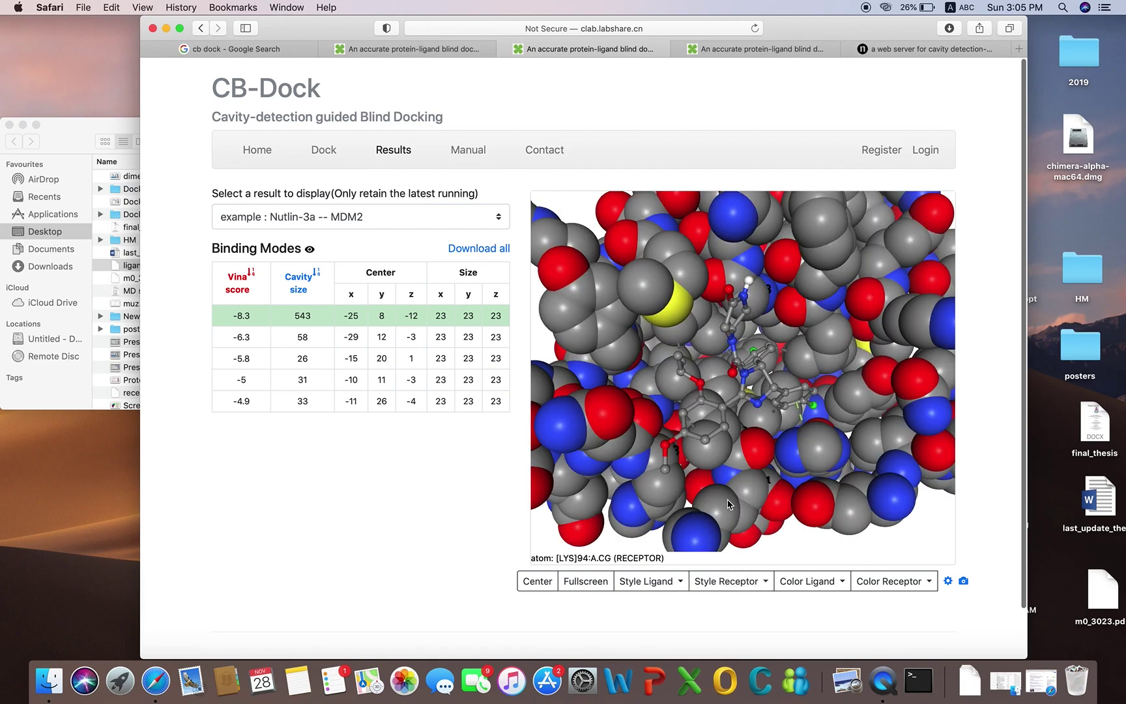
{"action": "left_click_drag", "start_coordinate": [791, 447], "coordinate": [783, 518]}
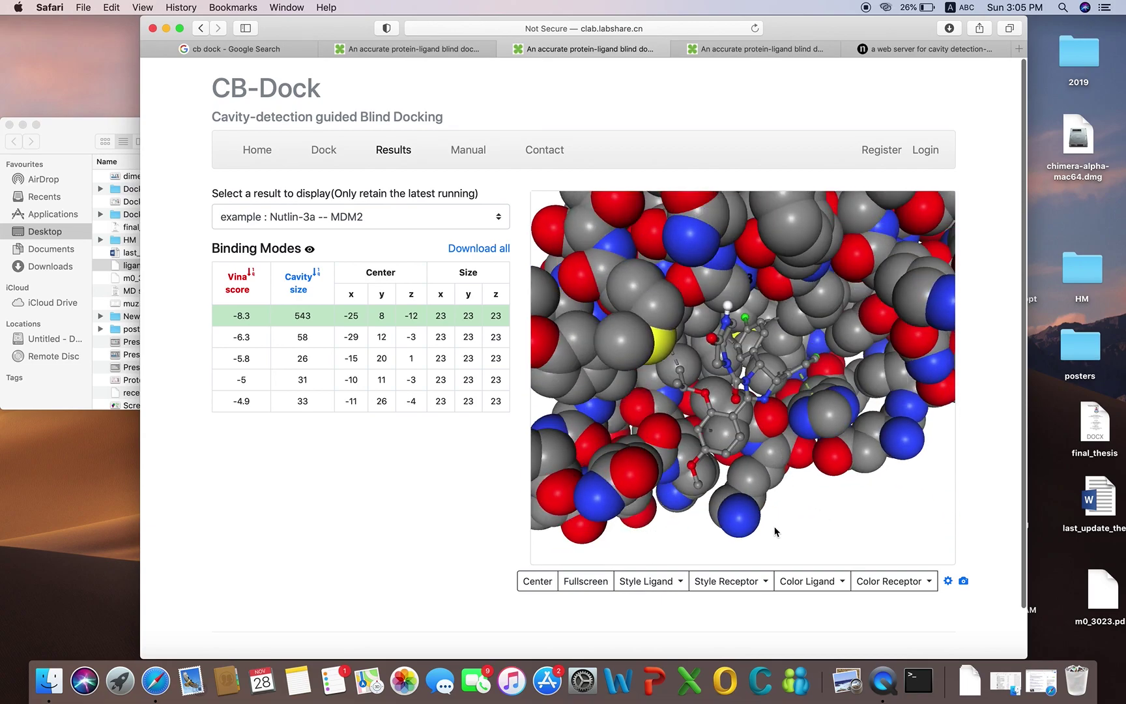
Show the receptor in Licorice style, switch it to Surface and inspect the ligand in the pocket.
{"action": "left_click", "coordinate": [750, 589]}
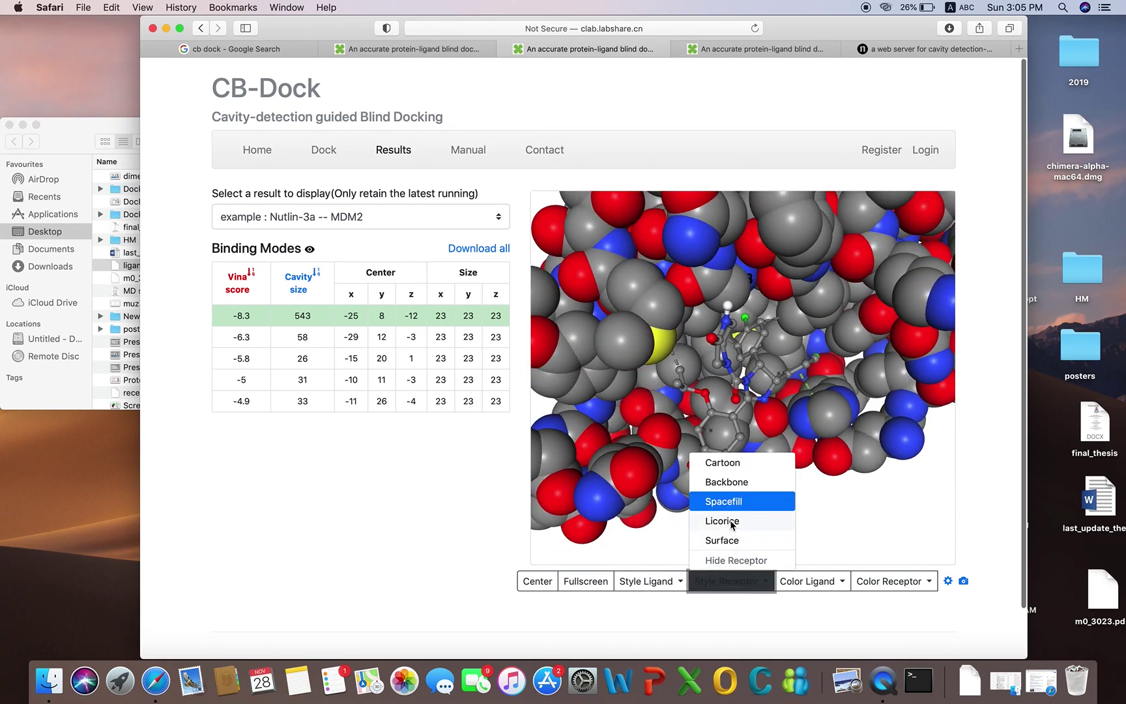
{"action": "left_click", "coordinate": [732, 525]}
{"action": "left_click", "coordinate": [756, 586]}
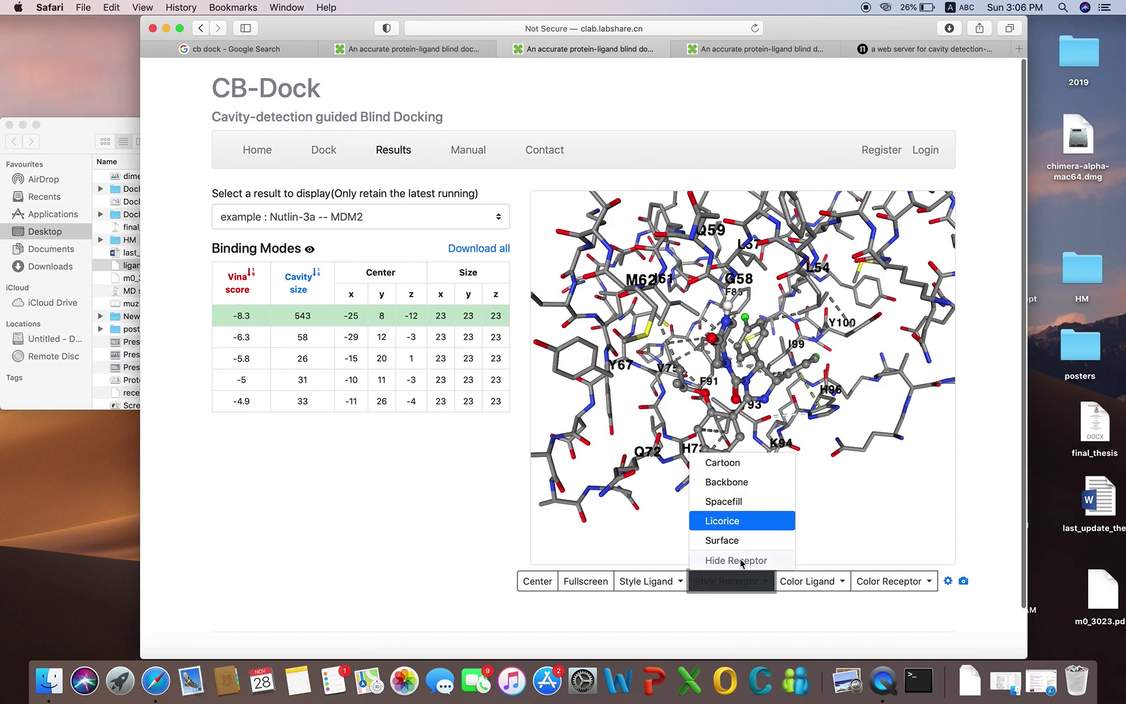
{"action": "left_click", "coordinate": [732, 540]}
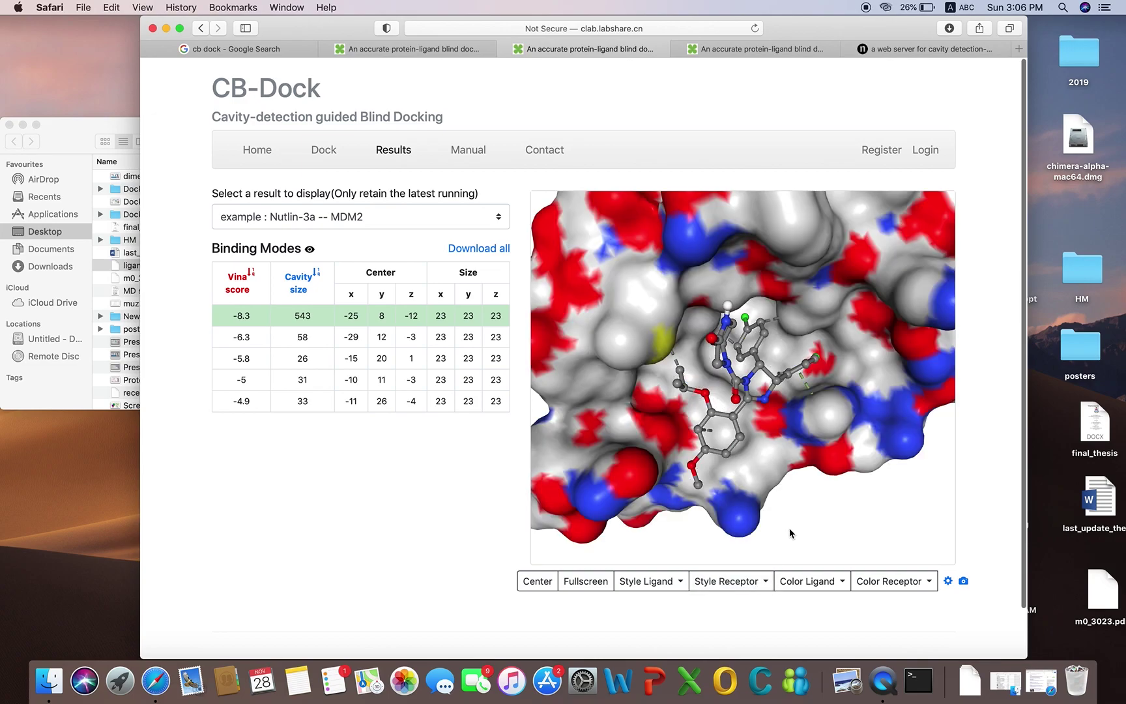
{"action": "mouse_move", "coordinate": [807, 497]}
{"action": "left_mouse_down"}
{"action": "mouse_move", "coordinate": [800, 466]}
{"action": "mouse_move", "coordinate": [805, 479]}
{"action": "left_mouse_up"}
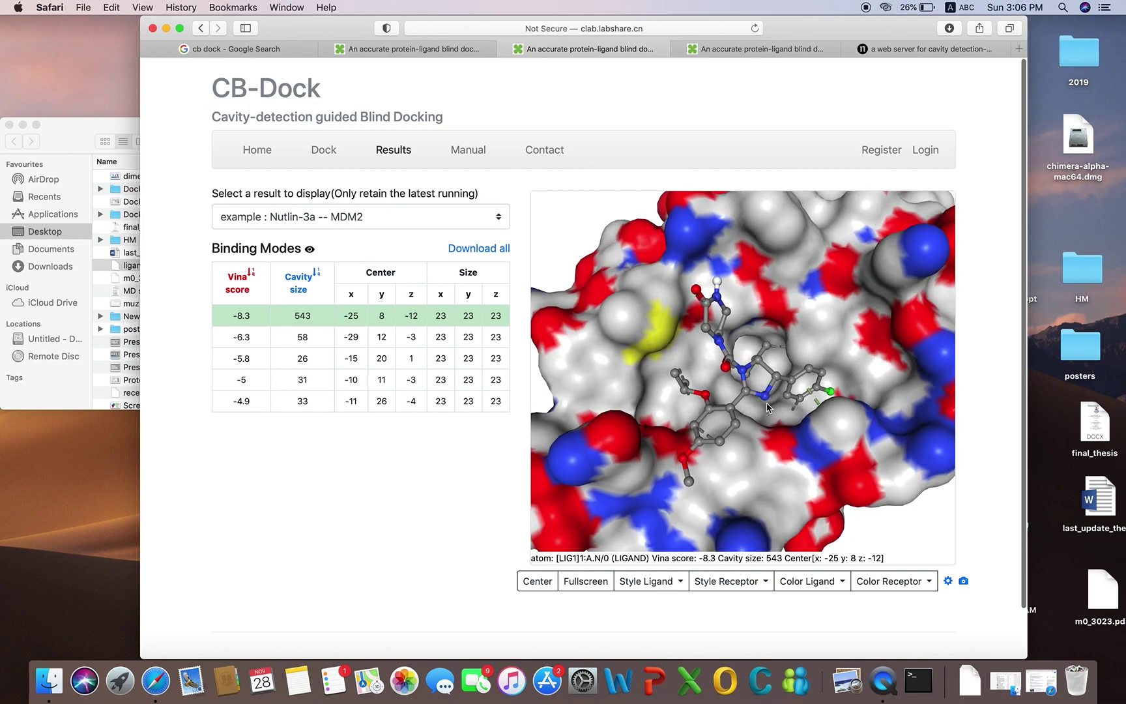
Try the Cartoon style for the receptor and restore the Surface style.
{"action": "left_click", "coordinate": [726, 589]}
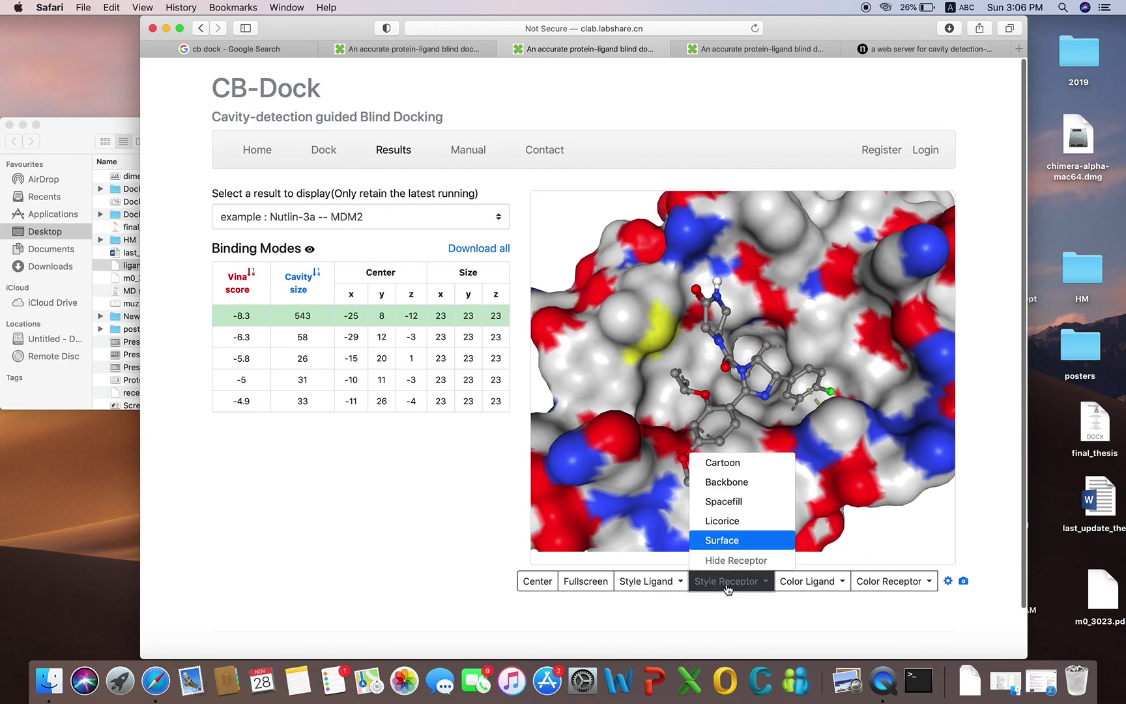
{"action": "left_click", "coordinate": [724, 464]}
{"action": "left_click", "coordinate": [718, 592]}
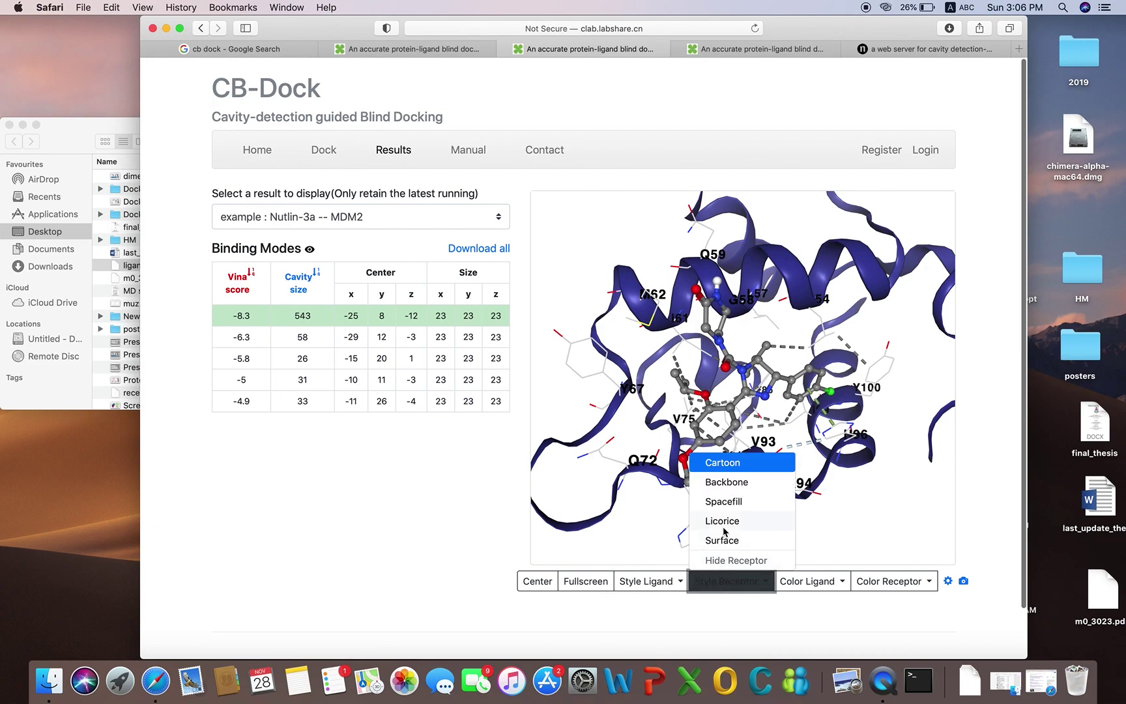
{"action": "left_click", "coordinate": [727, 541]}
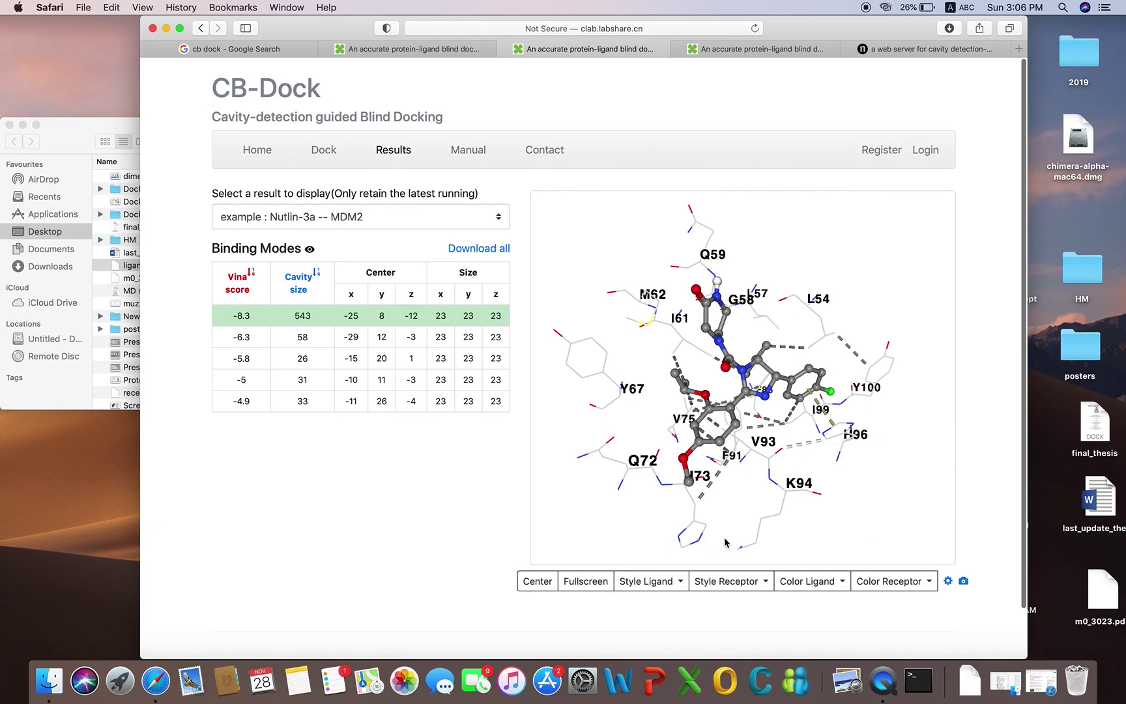
{"action": "mouse_move", "coordinate": [589, 225]}
{"action": "left_mouse_down"}
{"action": "mouse_move", "coordinate": [599, 230]}
{"action": "mouse_move", "coordinate": [588, 233]}
{"action": "left_mouse_up"}
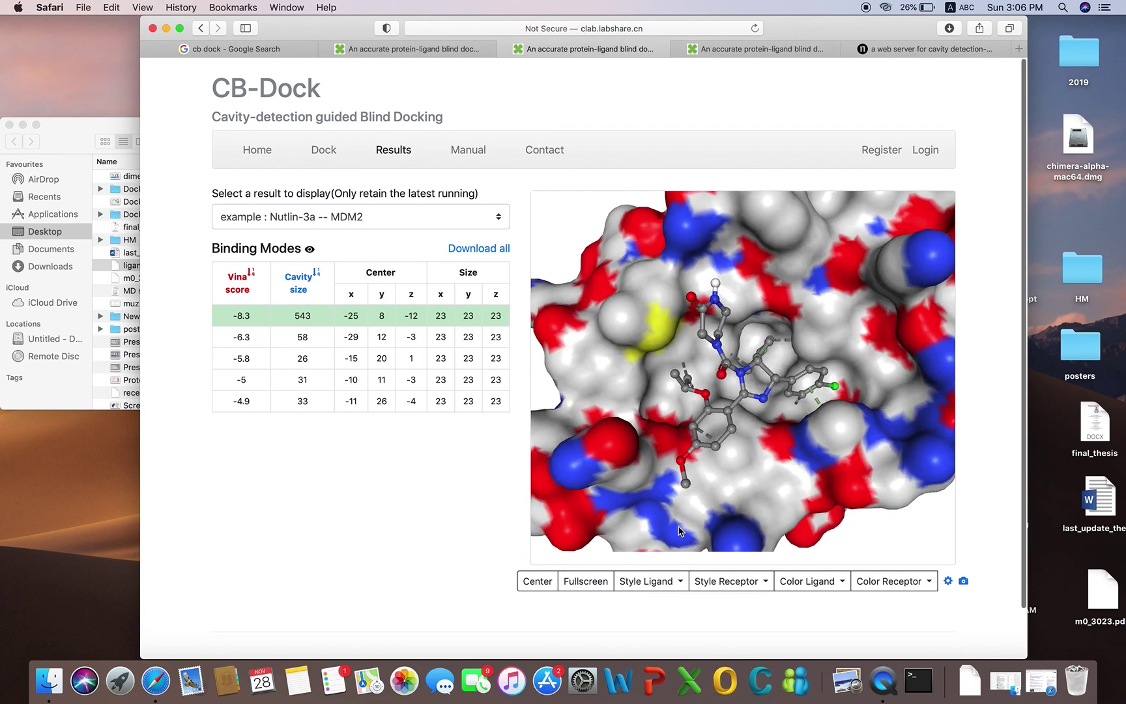
Hide the receptor and orient the view to examine the ligand's interactions with the labelled surrounding residues.
{"action": "left_click", "coordinate": [733, 592]}
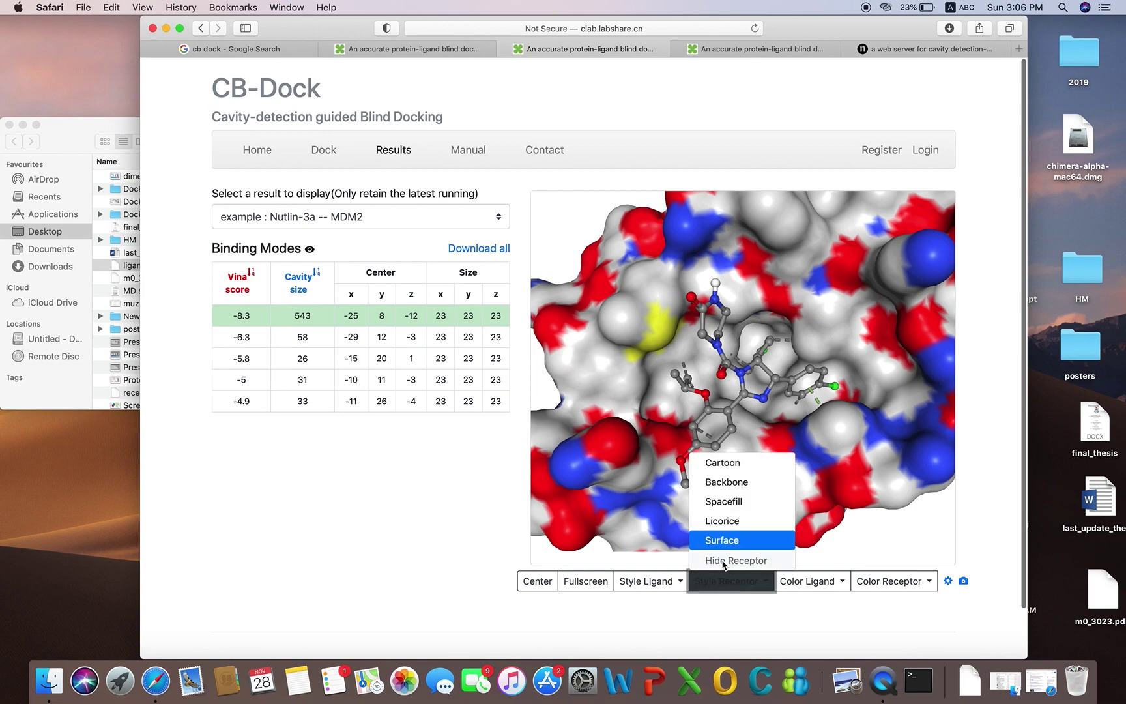
{"action": "left_click", "coordinate": [723, 565]}
{"action": "left_click_drag", "start_coordinate": [601, 256], "coordinate": [833, 281]}
{"action": "scroll", "coordinate": [831, 281], "scroll_direction": "up", "scroll_amount": 5}
{"action": "left_click_drag", "start_coordinate": [827, 281], "coordinate": [885, 197]}
{"action": "left_click_drag", "start_coordinate": [885, 189], "coordinate": [825, 285]}
{"action": "scroll", "coordinate": [629, 287], "scroll_direction": "up", "scroll_amount": 2}
{"action": "scroll", "coordinate": [629, 286], "scroll_direction": "down", "scroll_amount": 3}
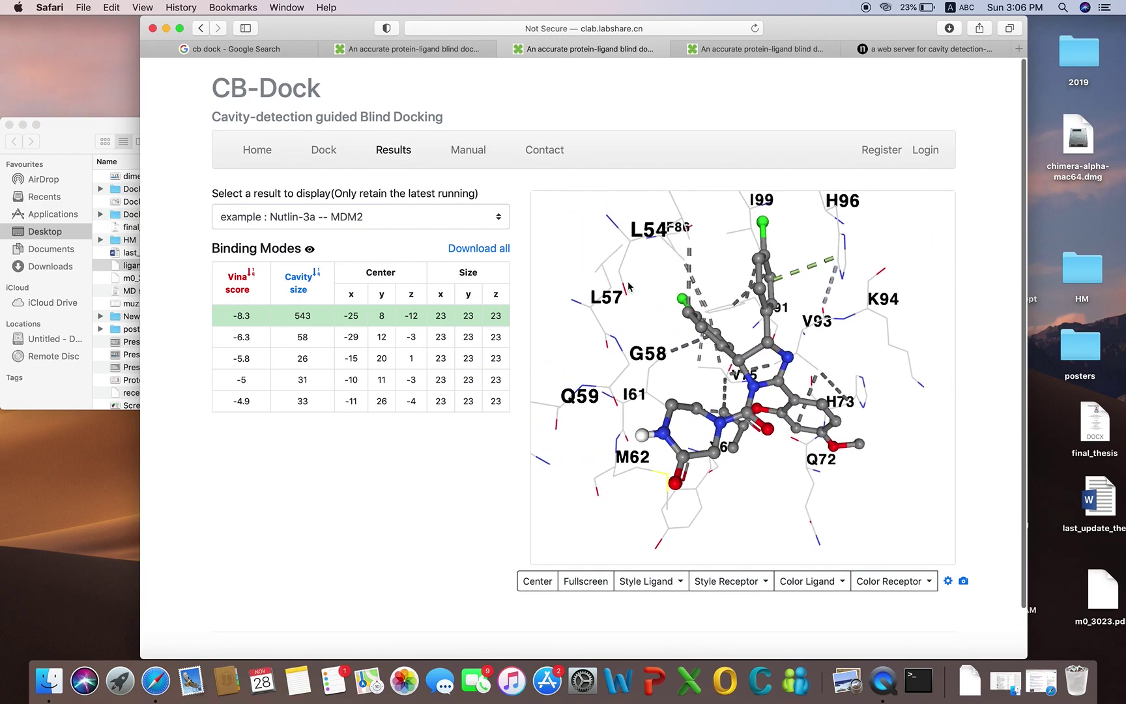
{"action": "left_click_drag", "start_coordinate": [560, 264], "coordinate": [560, 256]}
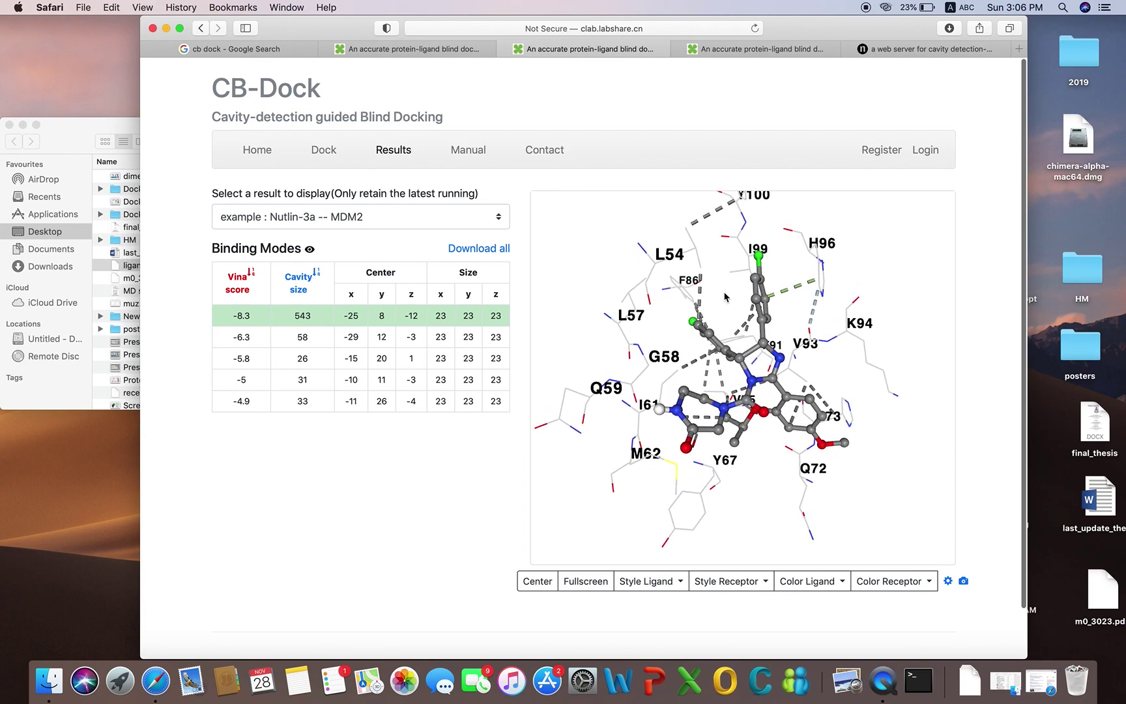
{"action": "left_click_drag", "start_coordinate": [910, 310], "coordinate": [905, 306]}
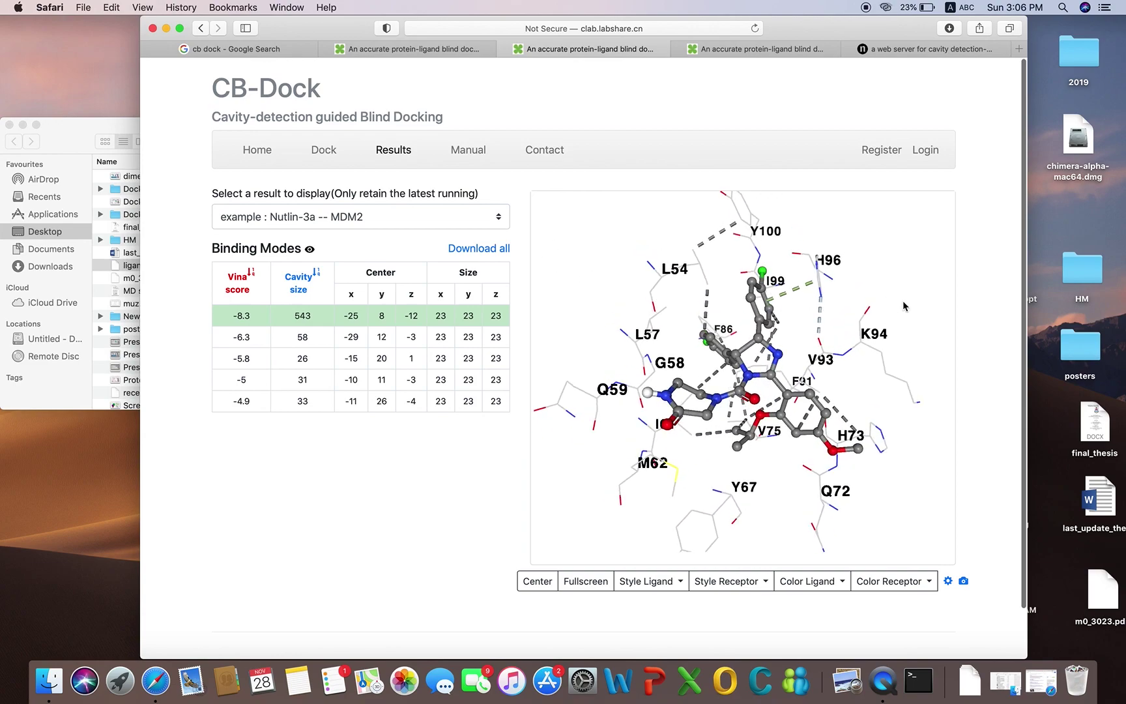
Export the interaction view as a PNG picture named cb-dock with antialias, trim and transparent enabled, and close the export dialog.
{"action": "left_click", "coordinate": [963, 581]}
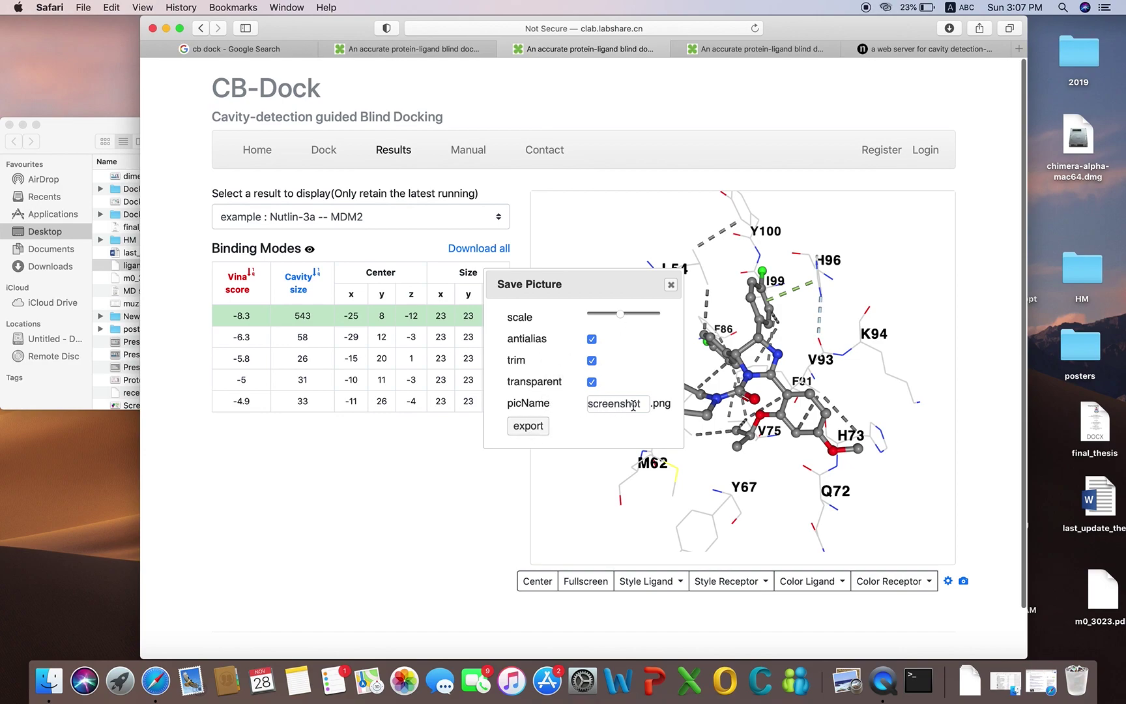
{"action": "left_click_drag", "start_coordinate": [643, 404], "coordinate": [589, 405]}
{"action": "type", "text": "do"}
{"action": "key", "text": "BackSpace"}
{"action": "left_click", "coordinate": [528, 427]}
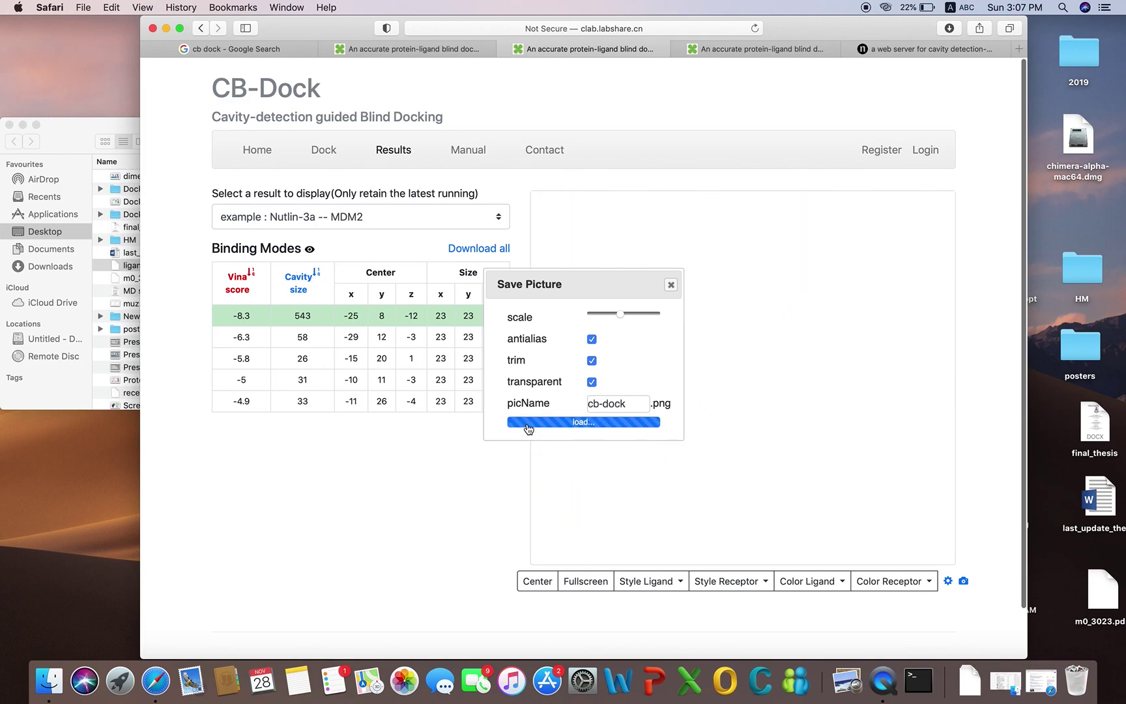
{"action": "left_click", "coordinate": [672, 295]}
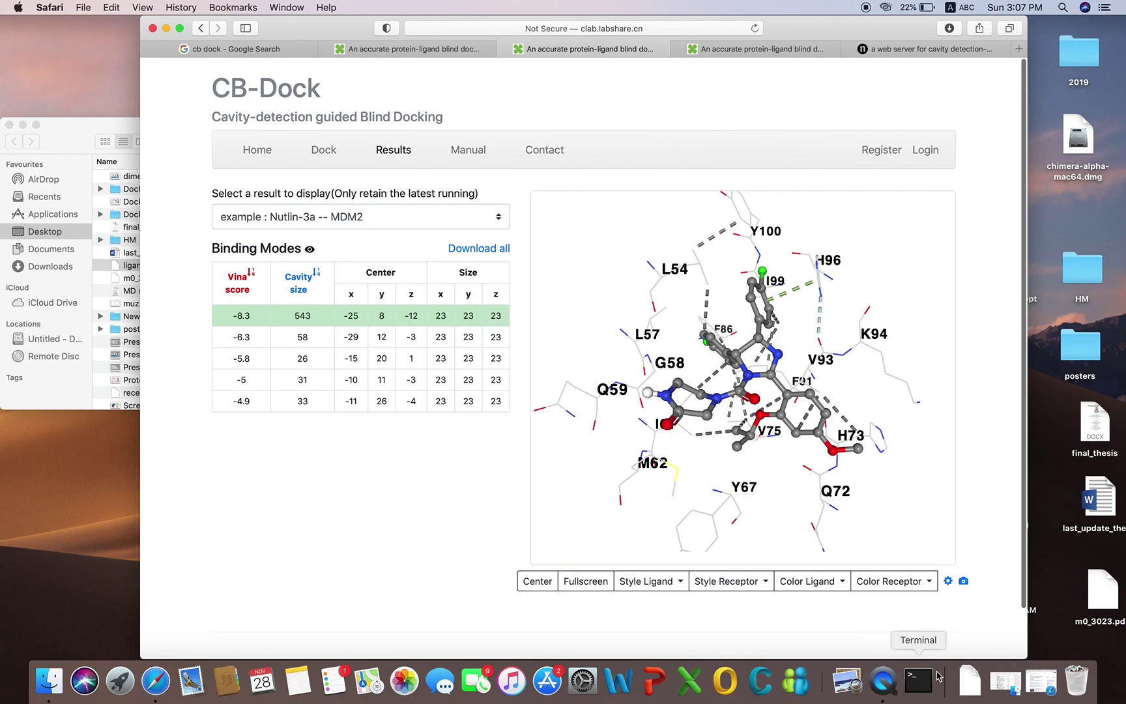
Open the exported picture Unknown-14 from the Downloads folder in Preview and minimize the Desktop folder window.
{"action": "left_click", "coordinate": [964, 681]}
{"action": "left_click", "coordinate": [971, 637]}
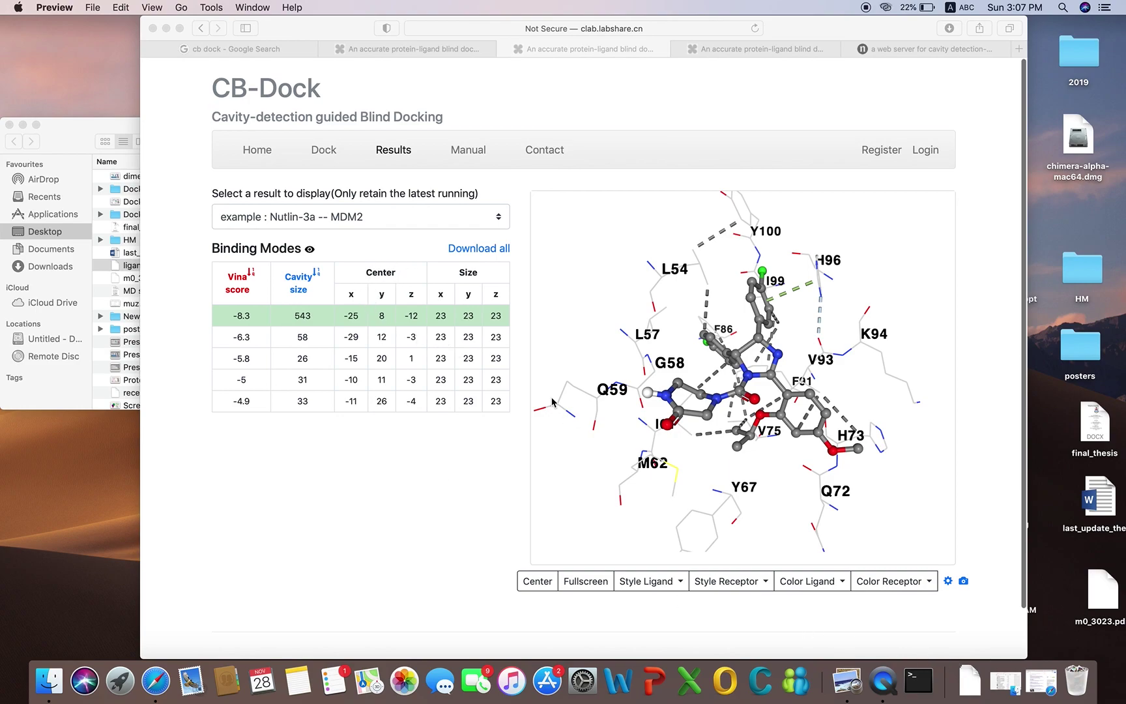
{"action": "left_click", "coordinate": [36, 126]}
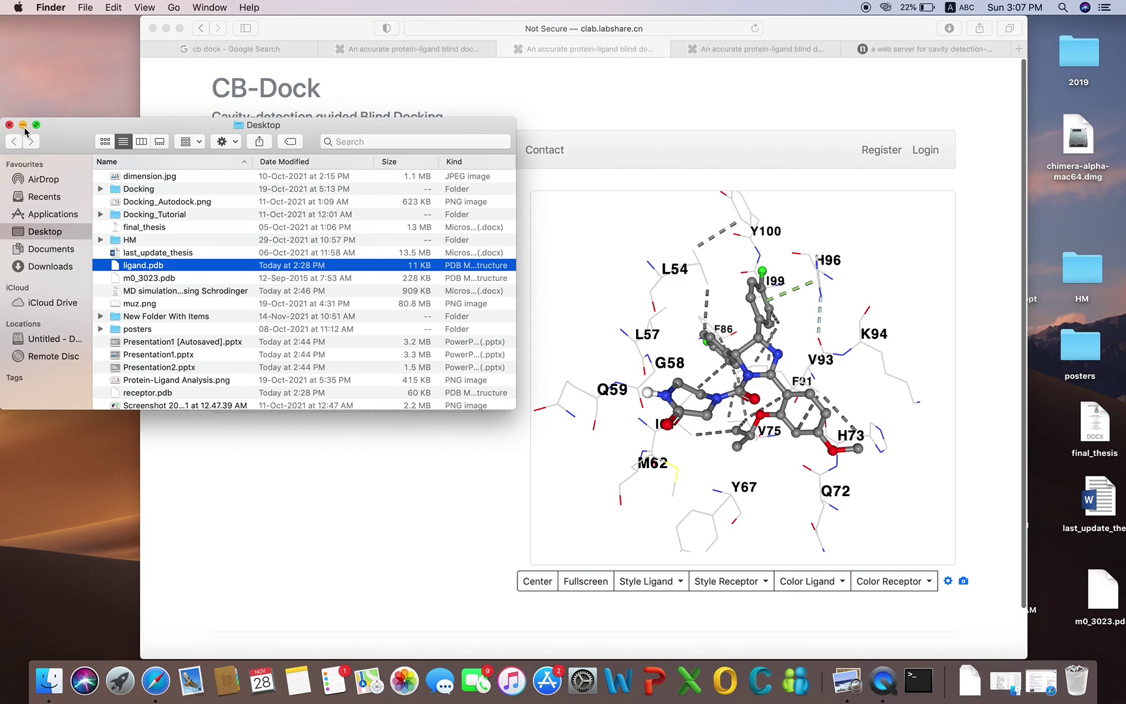
{"action": "left_click", "coordinate": [23, 126]}
{"action": "left_click", "coordinate": [941, 684]}
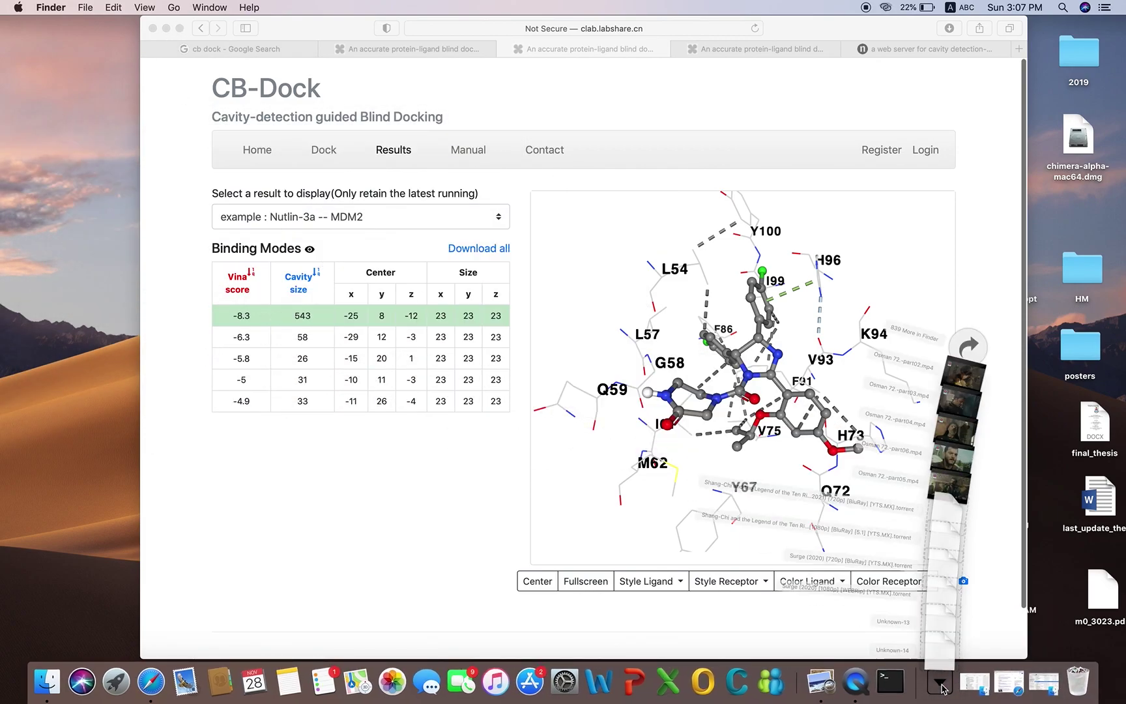
{"action": "left_click", "coordinate": [941, 634]}
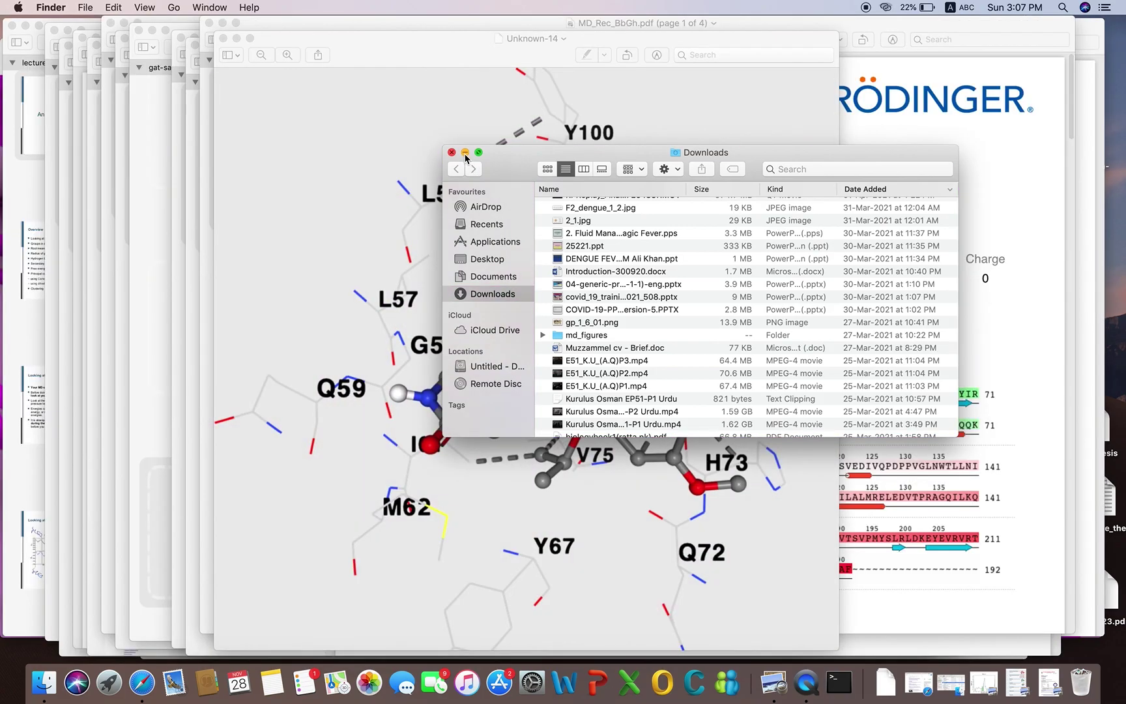
Minimize the Downloads folder, the open PDF documents and image3.png so that only the exported picture and the CB-Dock page remain open.
{"action": "left_click", "coordinate": [464, 154]}
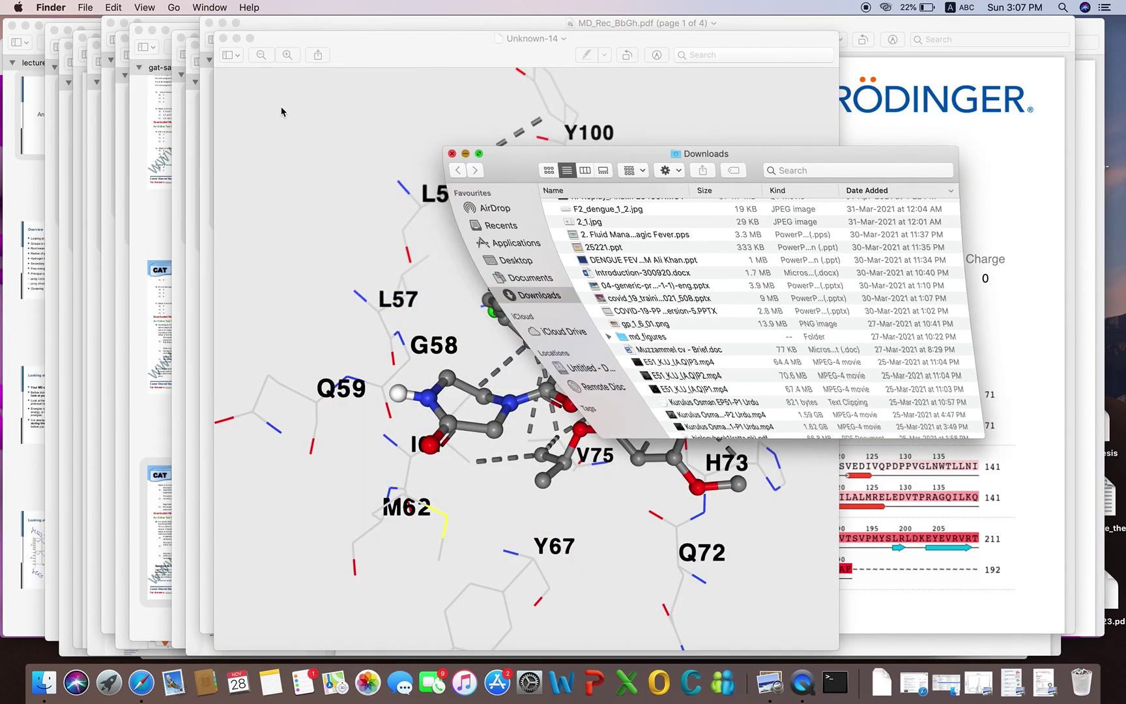
{"action": "left_click", "coordinate": [208, 23]}
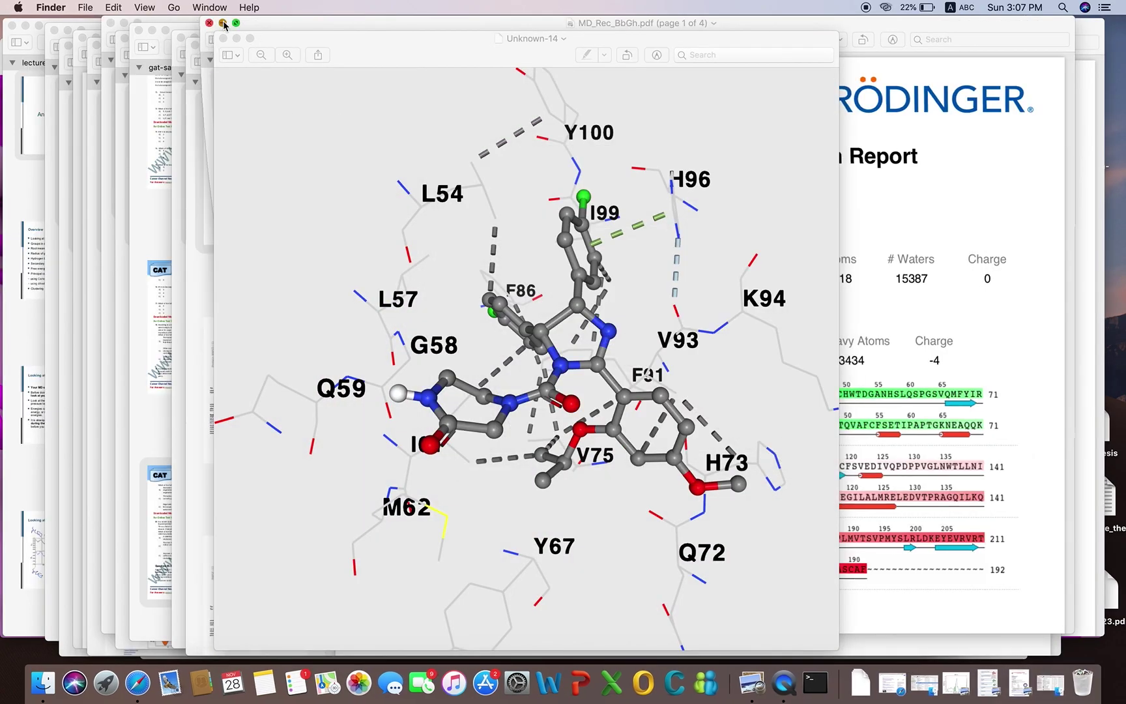
{"action": "left_click", "coordinate": [203, 48]}
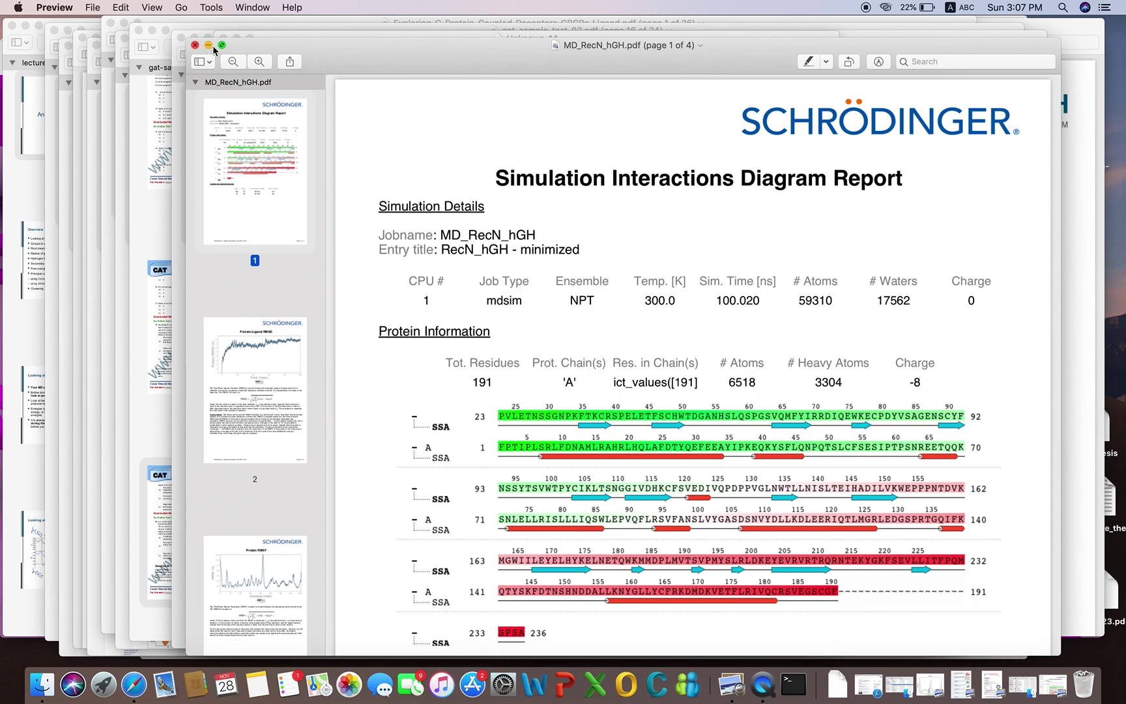
{"action": "left_click", "coordinate": [209, 45]}
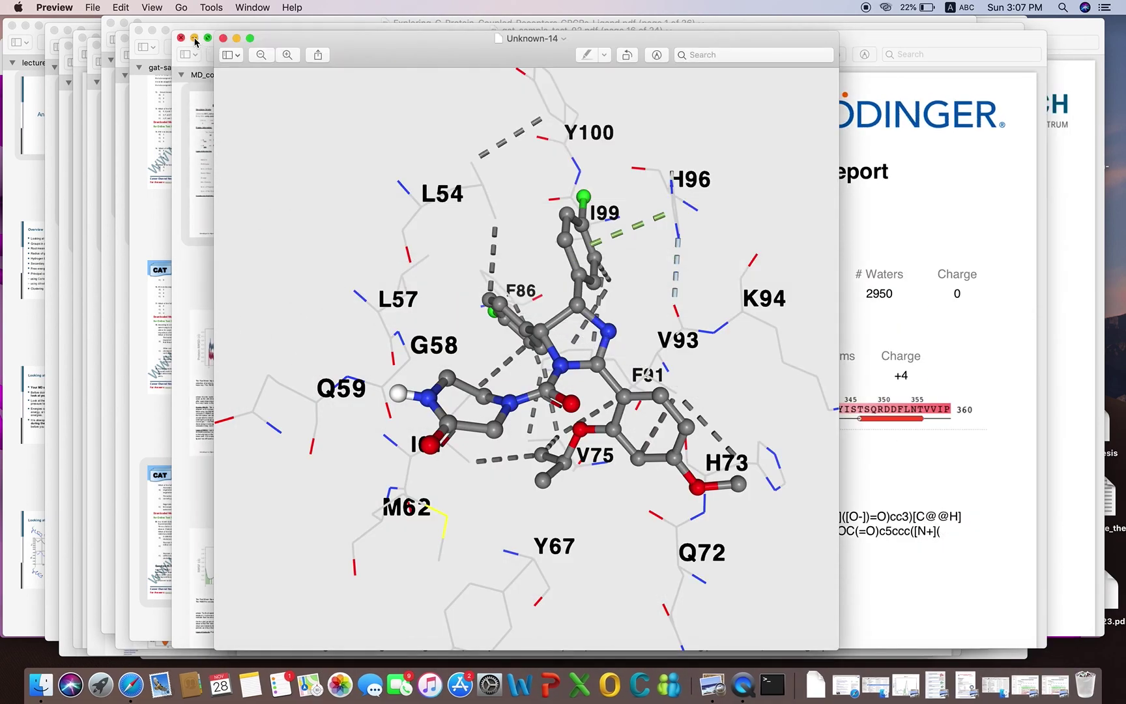
{"action": "left_click", "coordinate": [195, 40]}
{"action": "left_click", "coordinate": [152, 31]}
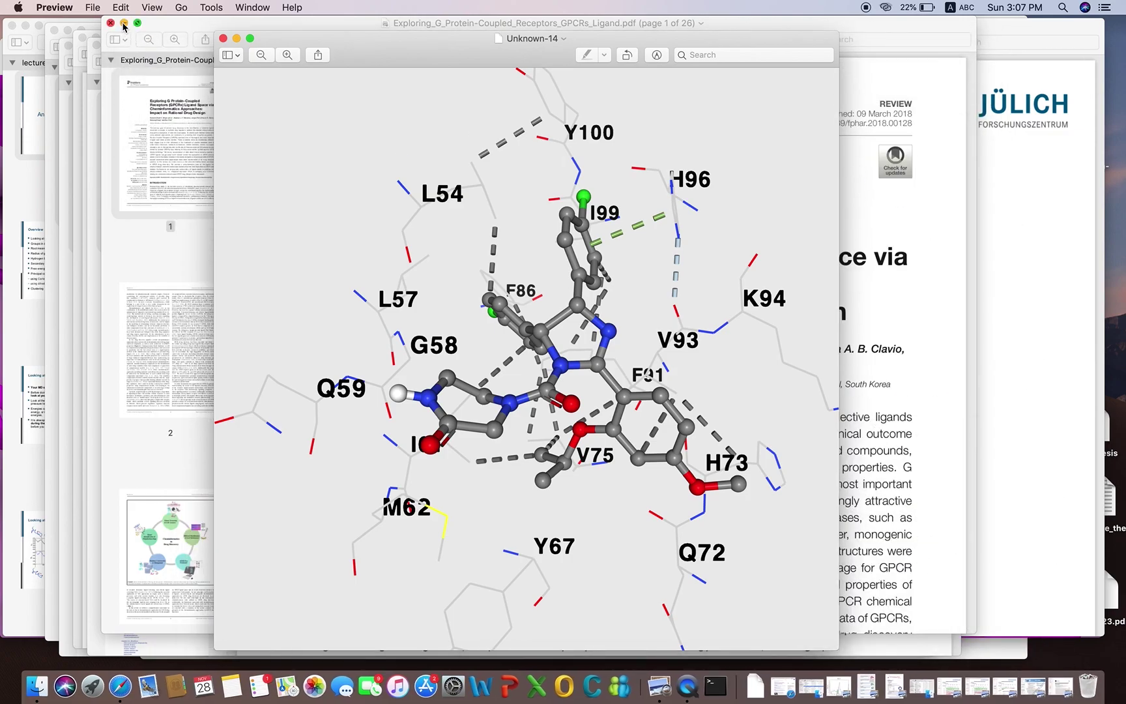
{"action": "left_click", "coordinate": [123, 23]}
{"action": "left_click", "coordinate": [110, 45]}
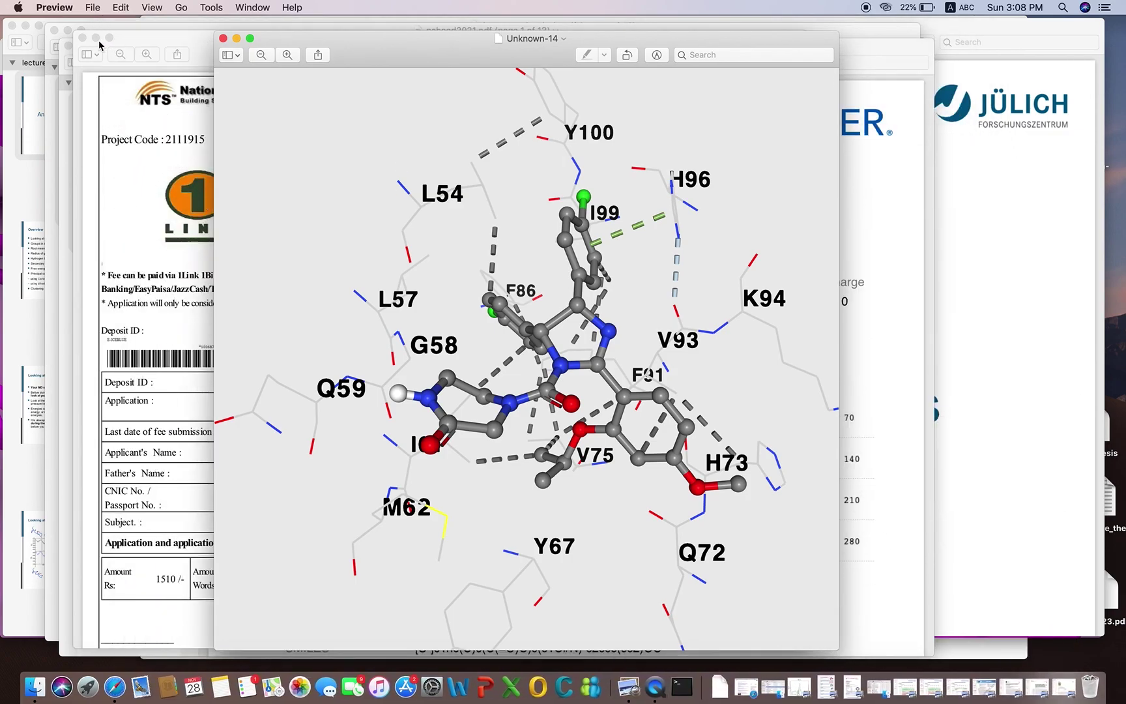
{"action": "left_click", "coordinate": [96, 42]}
{"action": "left_click", "coordinate": [81, 47]}
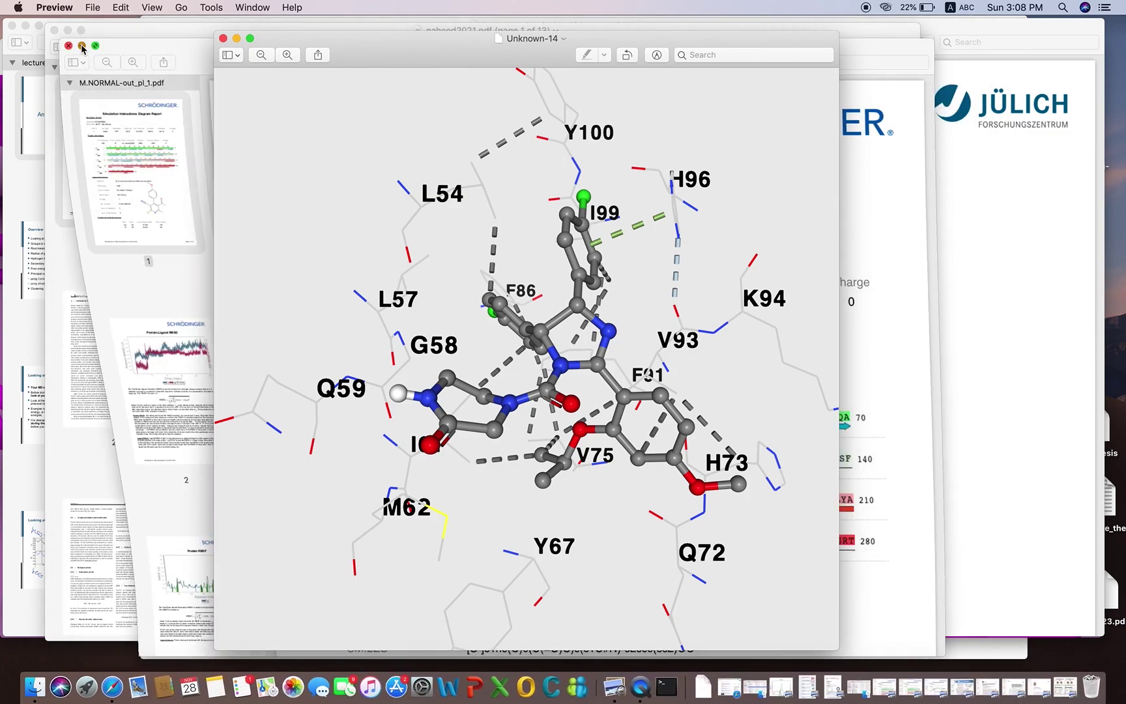
{"action": "left_click", "coordinate": [67, 30]}
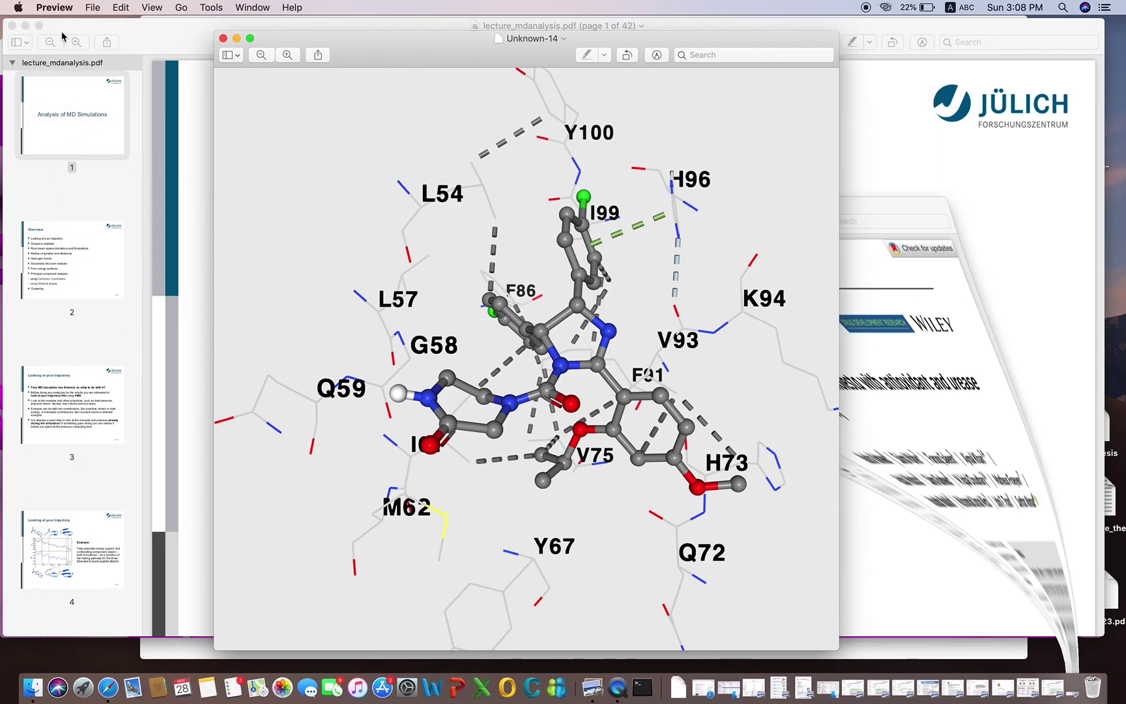
{"action": "left_click", "coordinate": [26, 26]}
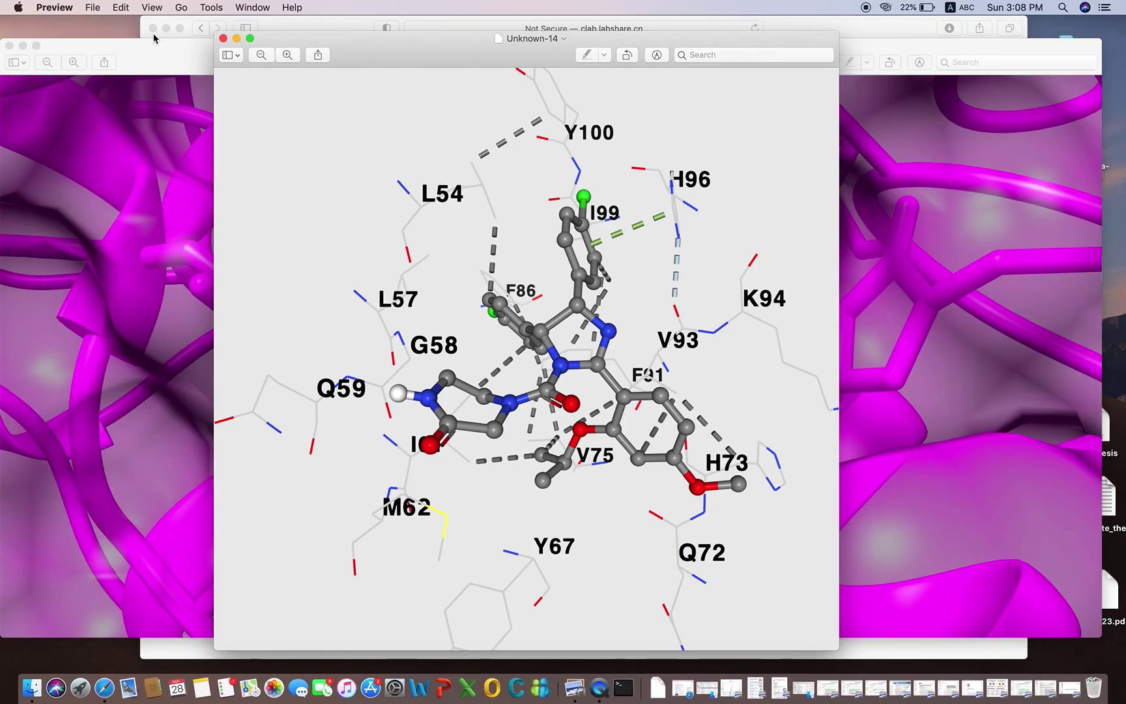
{"action": "left_click_drag", "start_coordinate": [83, 42], "coordinate": [129, 29]}
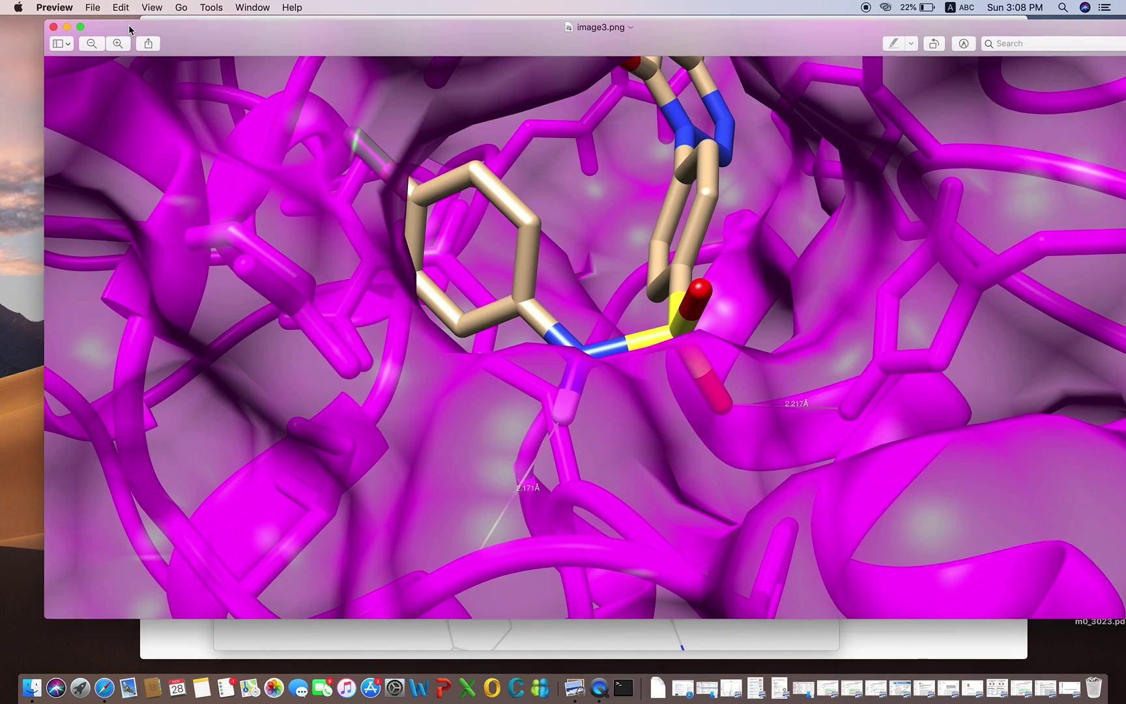
{"action": "left_click", "coordinate": [68, 28]}
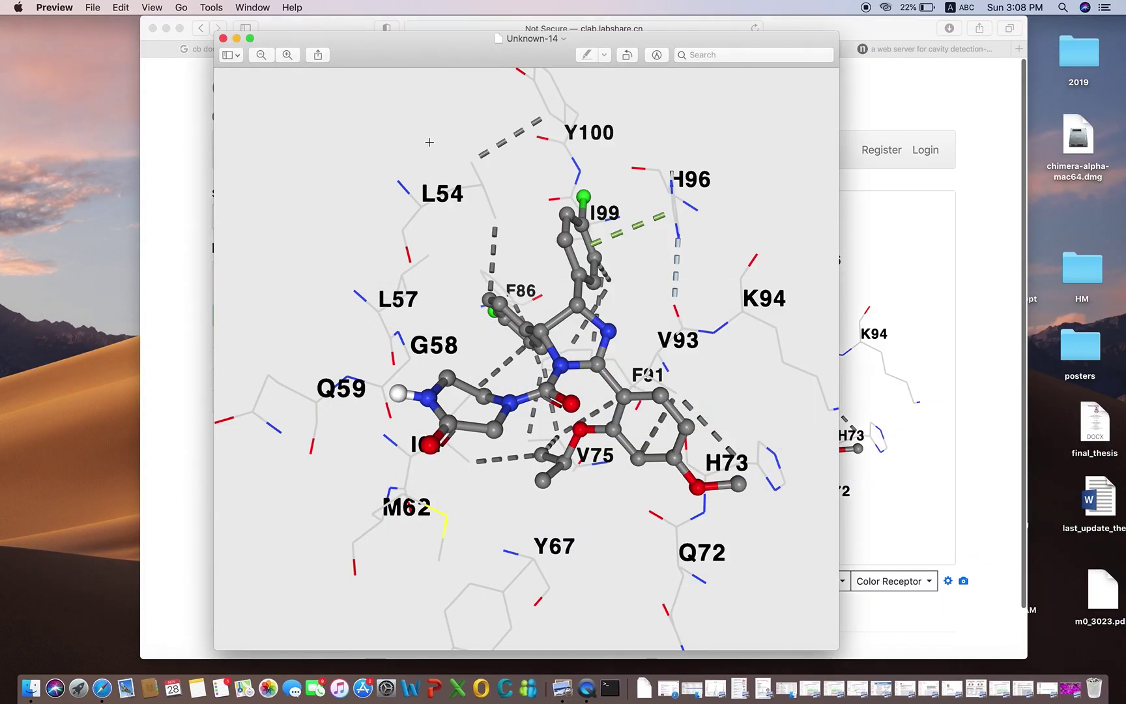
Examine the exported ligand interaction picture Unknown-14 up close and close it.
{"action": "scroll", "coordinate": [548, 312], "scroll_direction": "up", "scroll_amount": 2}
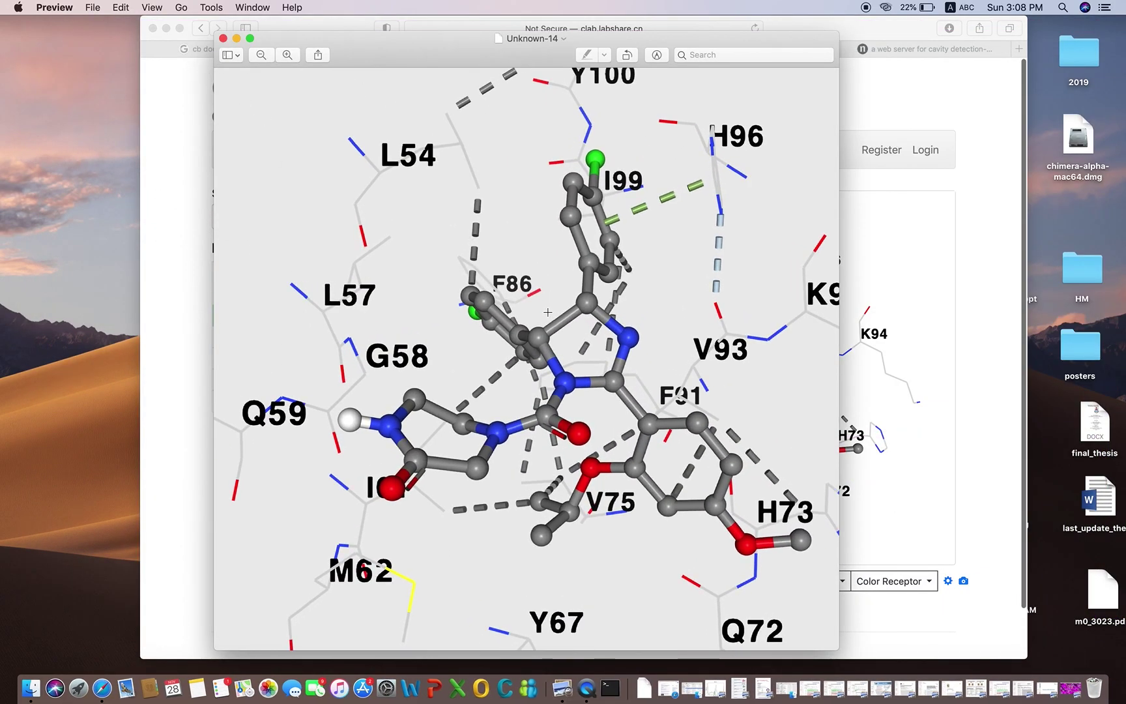
{"action": "scroll", "coordinate": [548, 312], "scroll_direction": "down", "scroll_amount": 3}
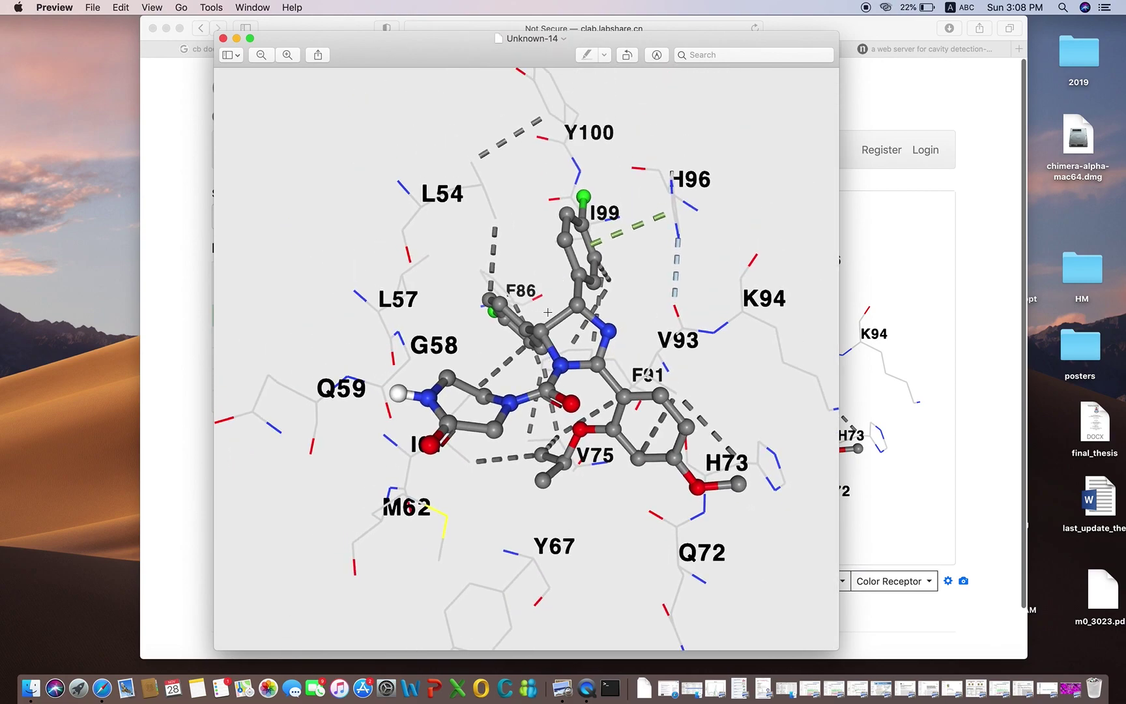
{"action": "left_click", "coordinate": [223, 39]}
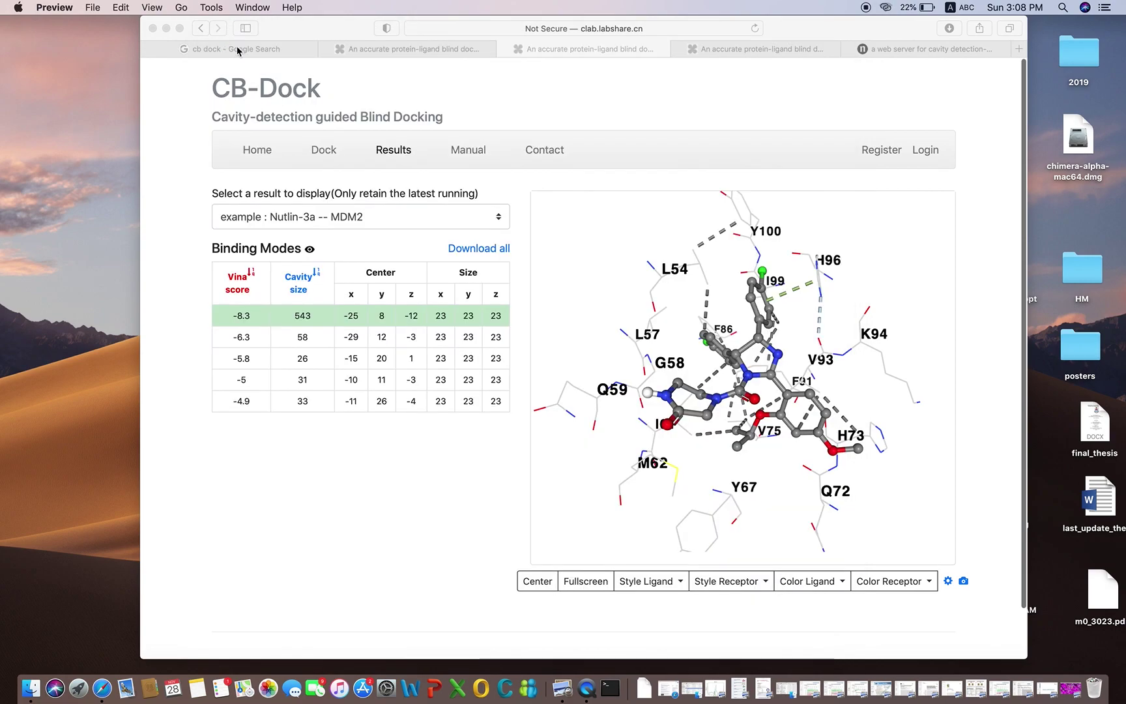
Try the Cartoon style for the hidden receptor, rotate the complex slightly and set the receptor style to Surface.
{"action": "left_click", "coordinate": [759, 583]}
{"action": "left_click", "coordinate": [759, 582]}
{"action": "left_click", "coordinate": [712, 464]}
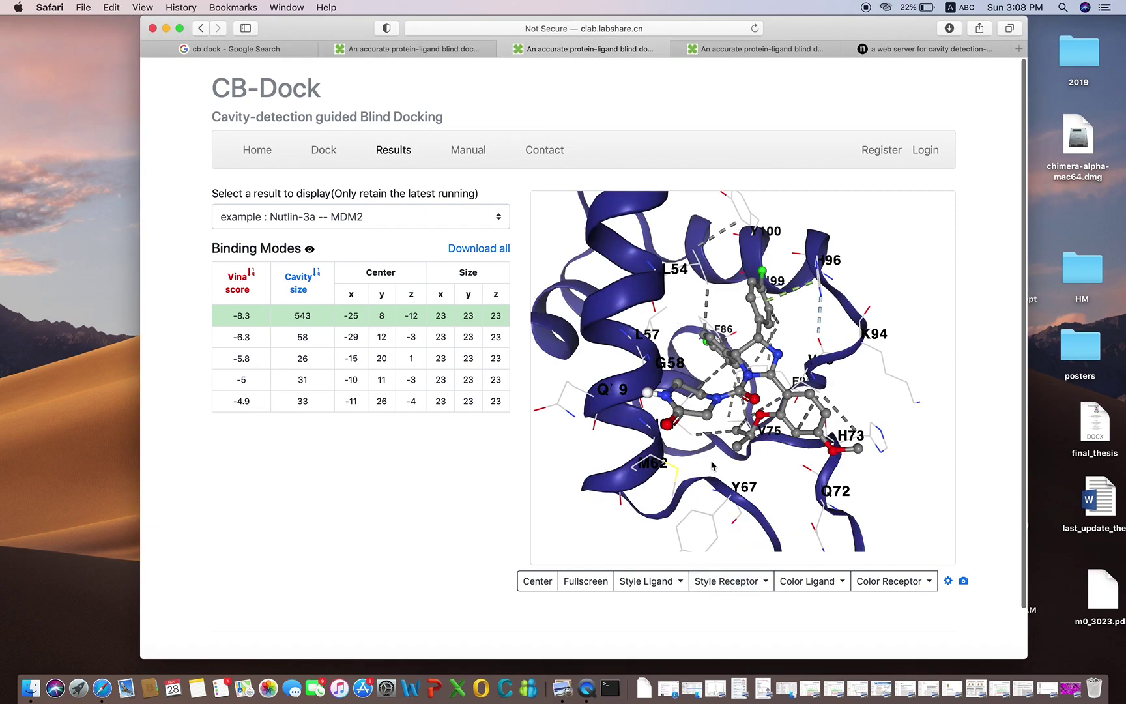
{"action": "left_click_drag", "start_coordinate": [869, 290], "coordinate": [848, 297]}
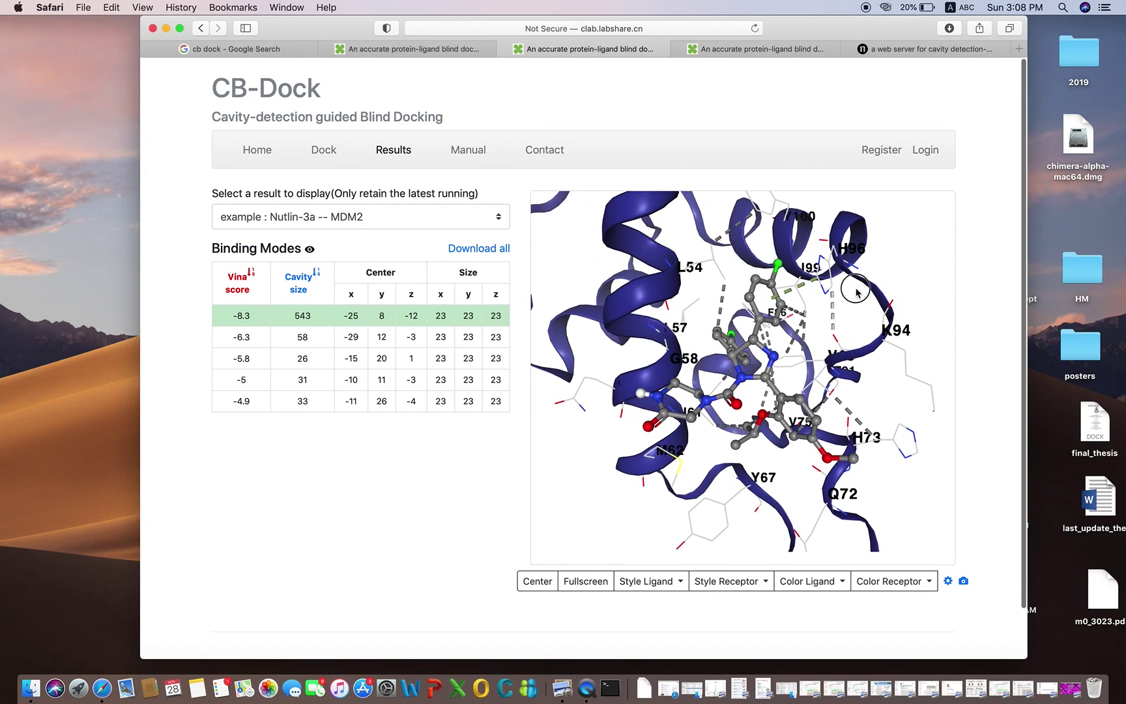
{"action": "left_click", "coordinate": [755, 586]}
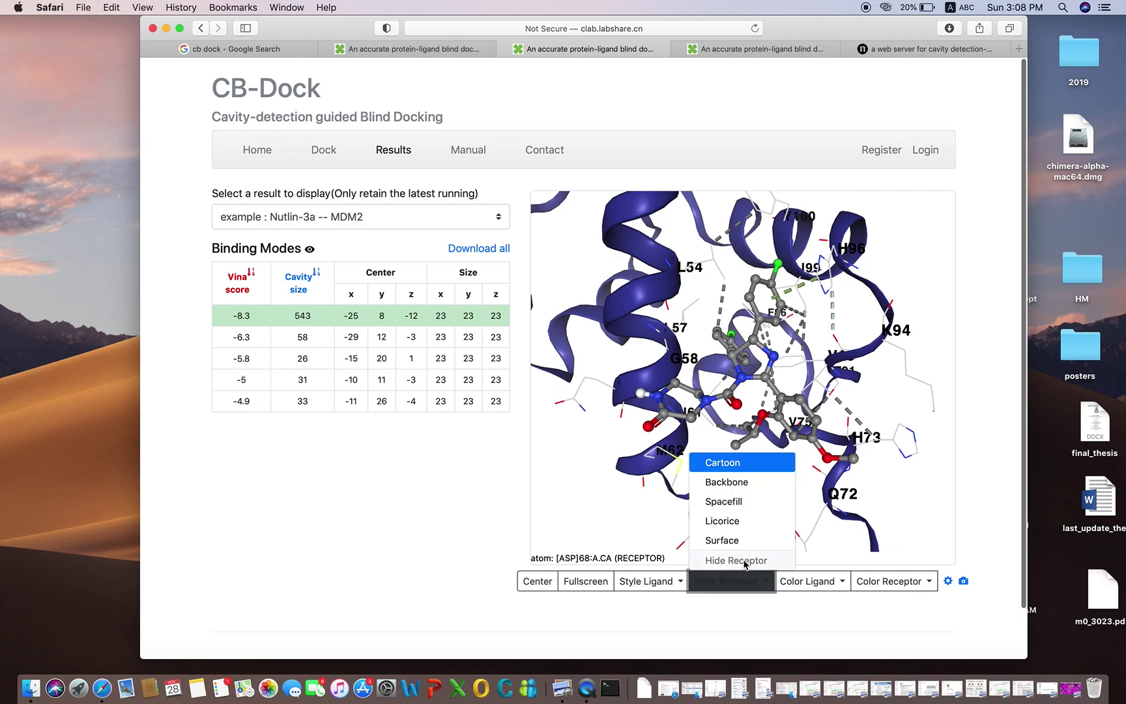
{"action": "left_click", "coordinate": [731, 554]}
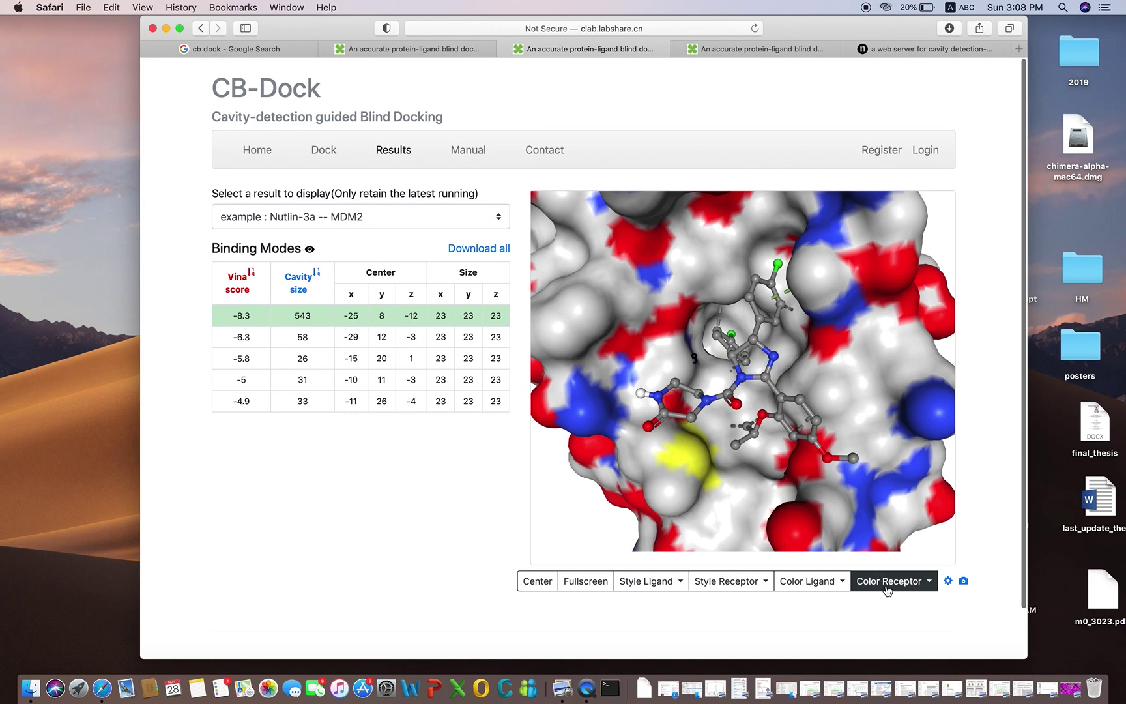
{"action": "left_click", "coordinate": [923, 592]}
{"action": "left_click", "coordinate": [924, 591]}
{"action": "left_click", "coordinate": [820, 583]}
{"action": "left_click", "coordinate": [822, 586]}
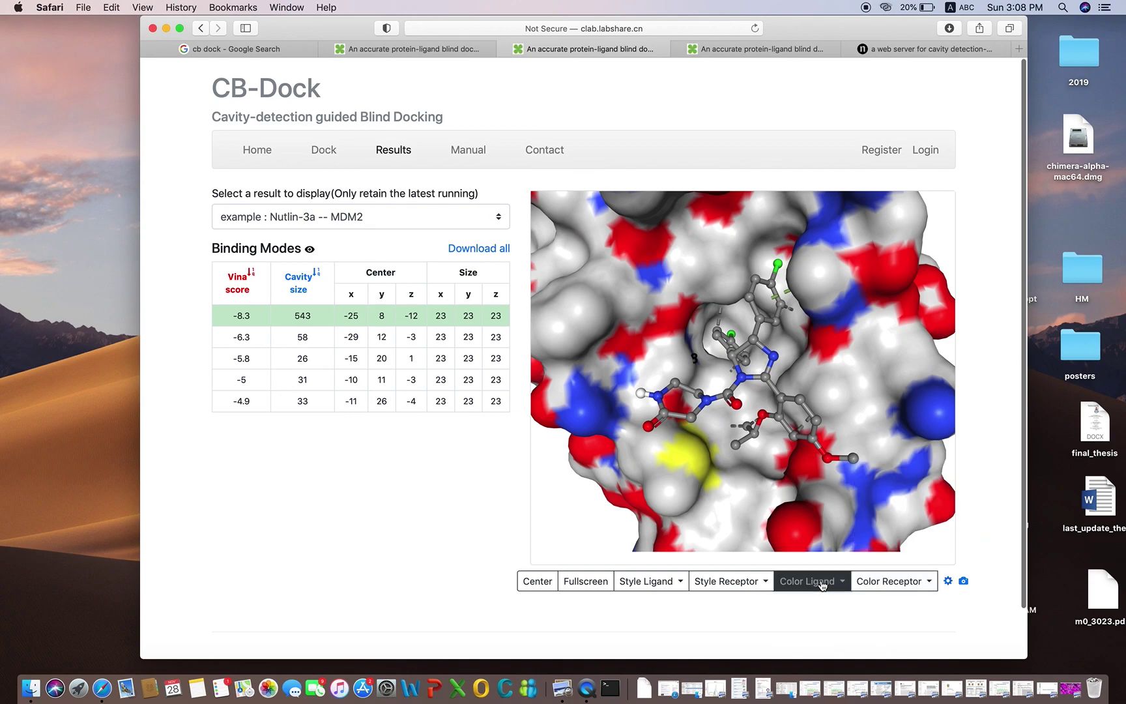
Try the Spacefill, Surface and Licorice styles for the ligand and restore the Ball&Stick style.
{"action": "left_click", "coordinate": [662, 587]}
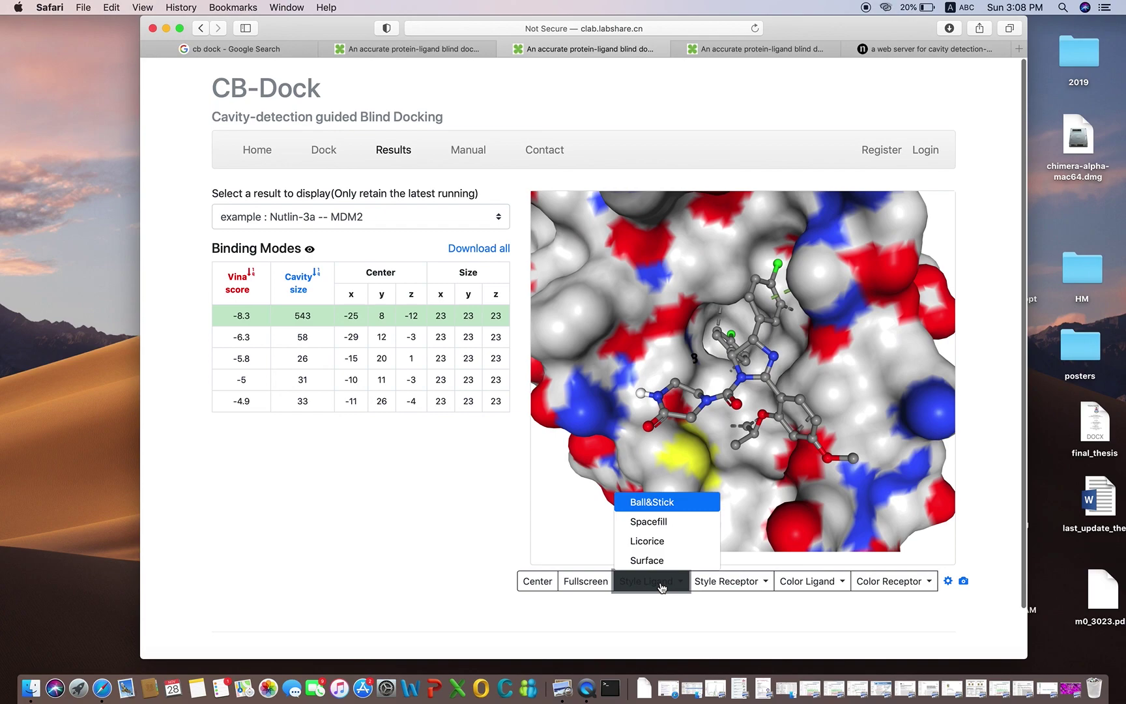
{"action": "left_click", "coordinate": [645, 525]}
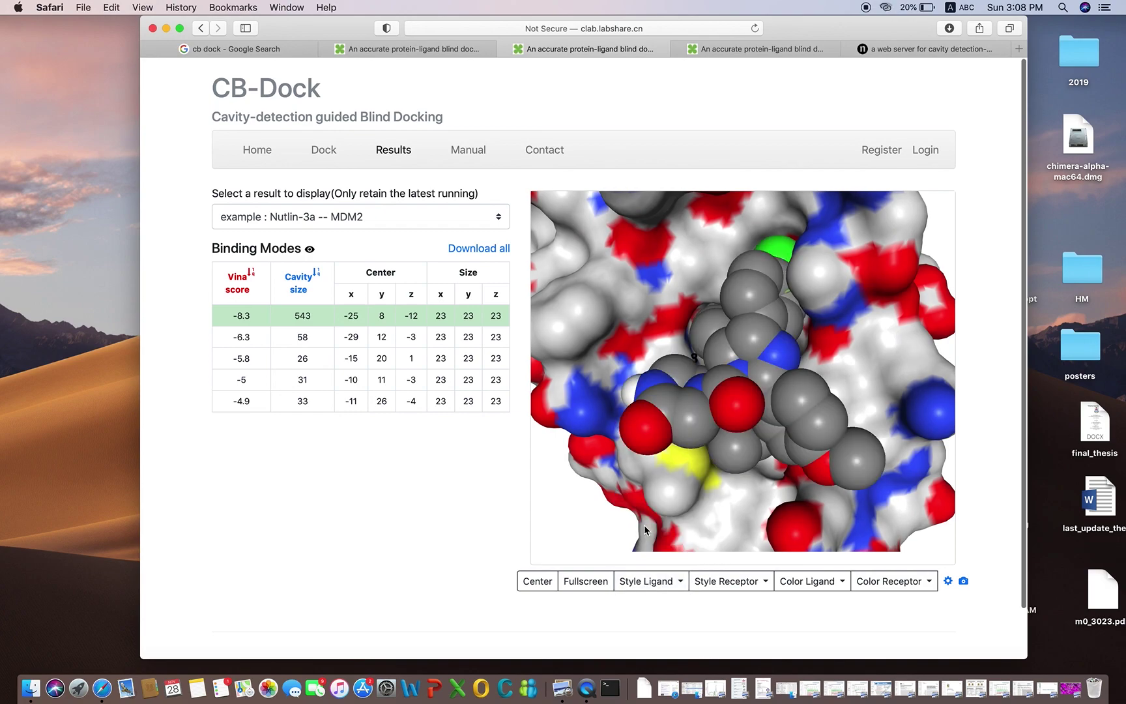
{"action": "left_click", "coordinate": [663, 587]}
{"action": "left_click", "coordinate": [650, 561]}
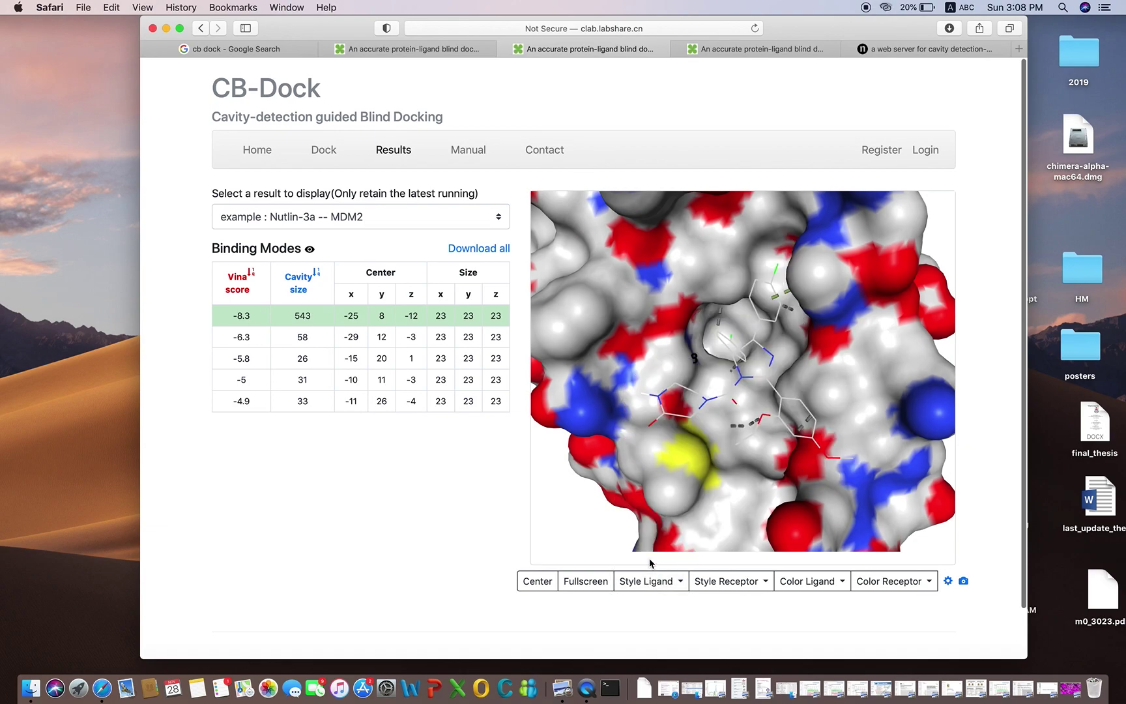
{"action": "left_click", "coordinate": [651, 581]}
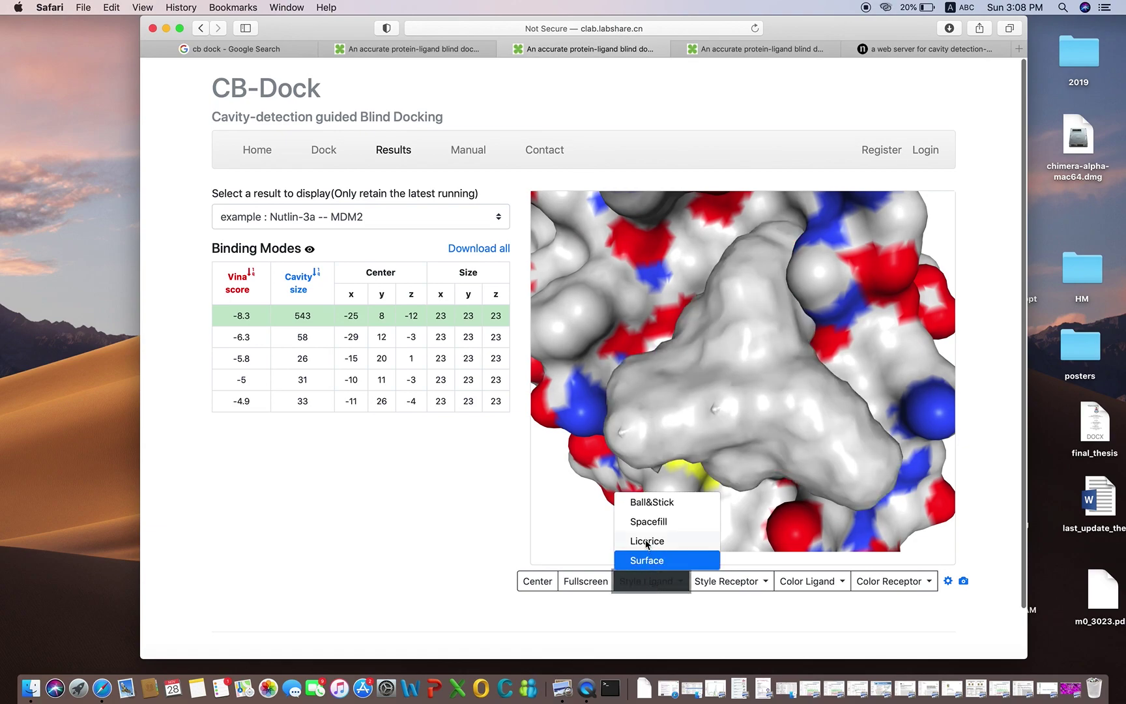
{"action": "left_click", "coordinate": [647, 542]}
{"action": "left_click", "coordinate": [652, 580]}
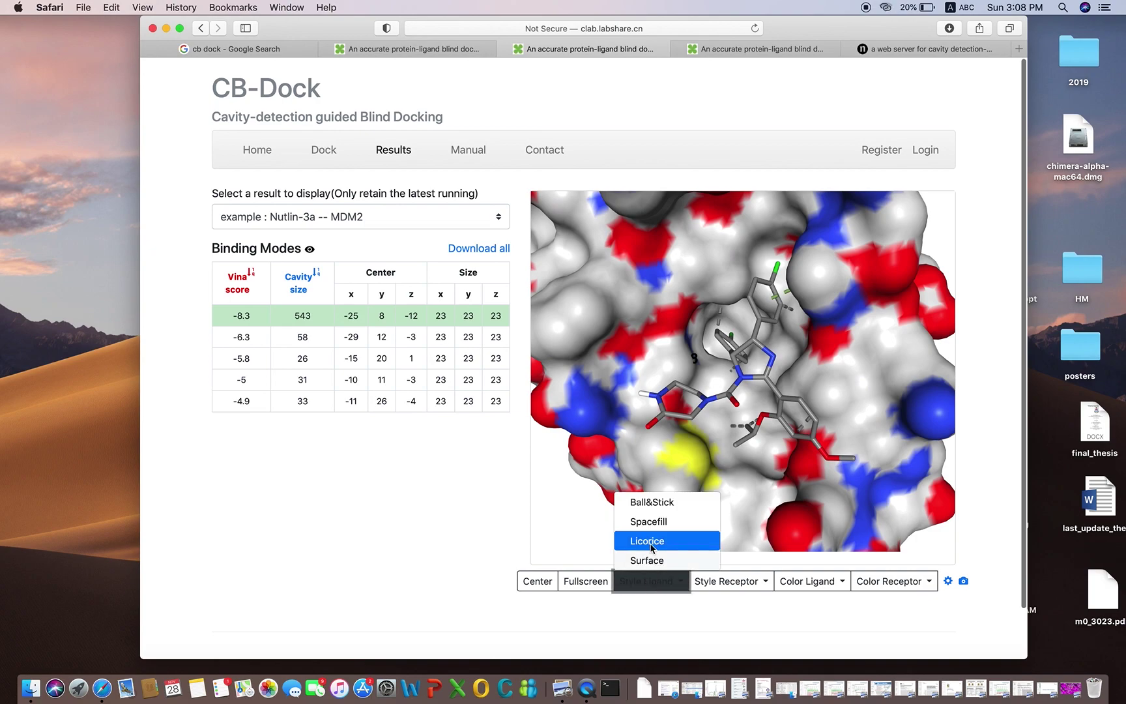
{"action": "left_click", "coordinate": [654, 505]}
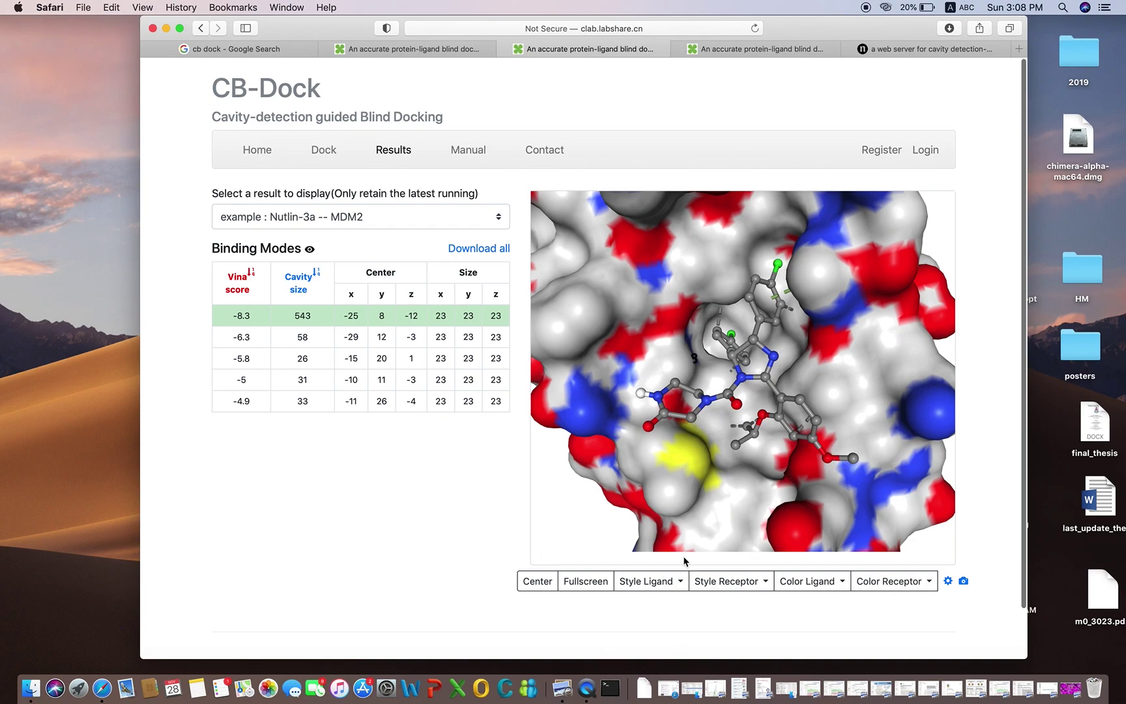
Switch to Preview by opening the exported receptor surface picture Unknown-13 and move its window aside.
{"action": "left_click", "coordinate": [644, 687]}
{"action": "left_click", "coordinate": [650, 601]}
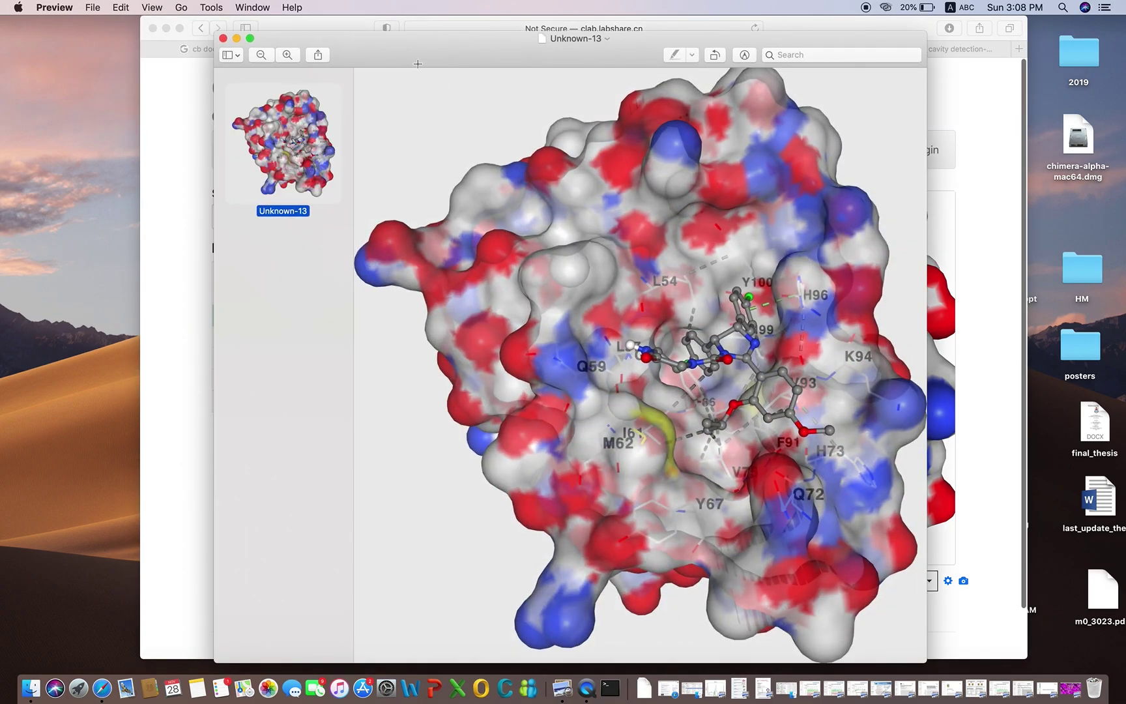
{"action": "left_click_drag", "start_coordinate": [425, 50], "coordinate": [265, 35]}
Examine the binding pocket in Unknown-13 up close, focusing on the ligand's dashed interactions with labelled residues such as Y100 and H96.
{"action": "scroll", "coordinate": [490, 219], "scroll_direction": "up", "scroll_amount": 5}
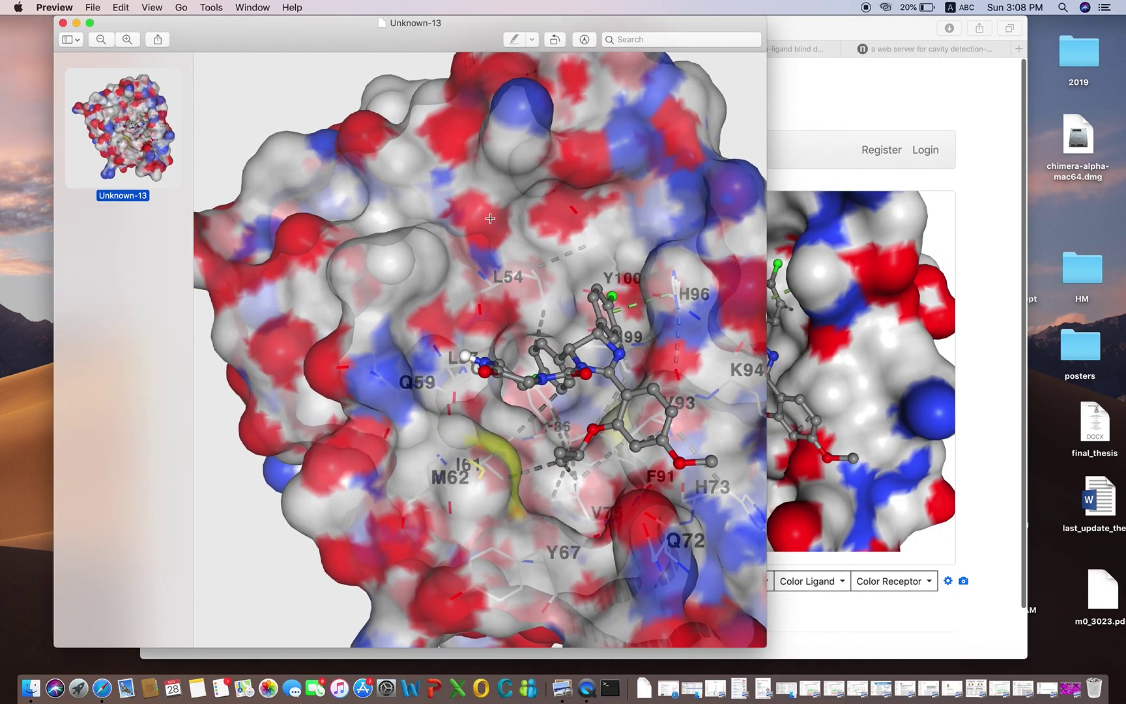
{"action": "scroll", "coordinate": [490, 218], "scroll_direction": "up", "scroll_amount": 5}
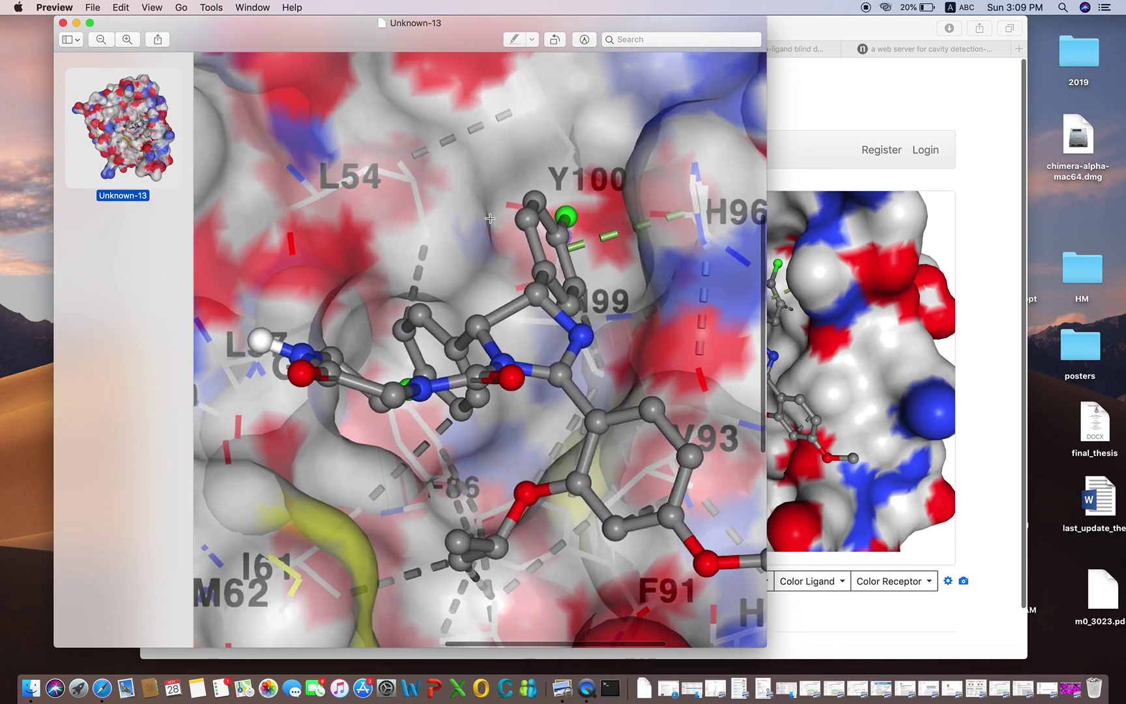
{"action": "scroll", "coordinate": [490, 219], "scroll_direction": "down", "scroll_amount": 8}
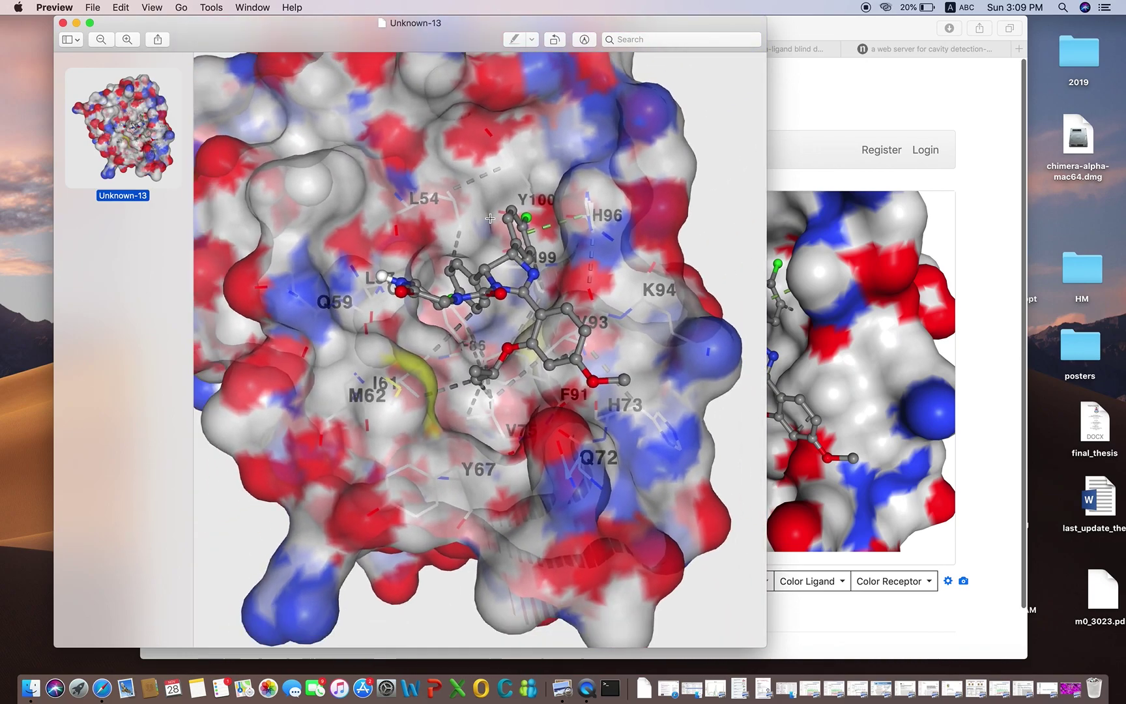
{"action": "scroll", "coordinate": [490, 218], "scroll_direction": "up", "scroll_amount": 5}
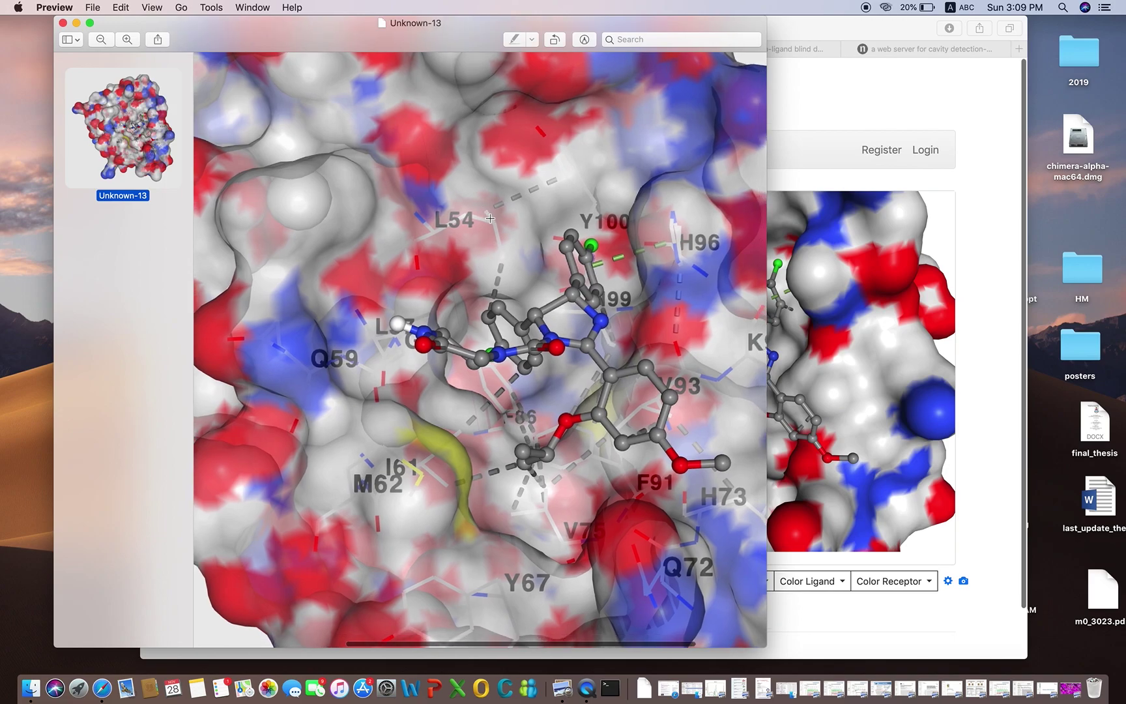
{"action": "scroll", "coordinate": [490, 218], "scroll_direction": "up", "scroll_amount": 5}
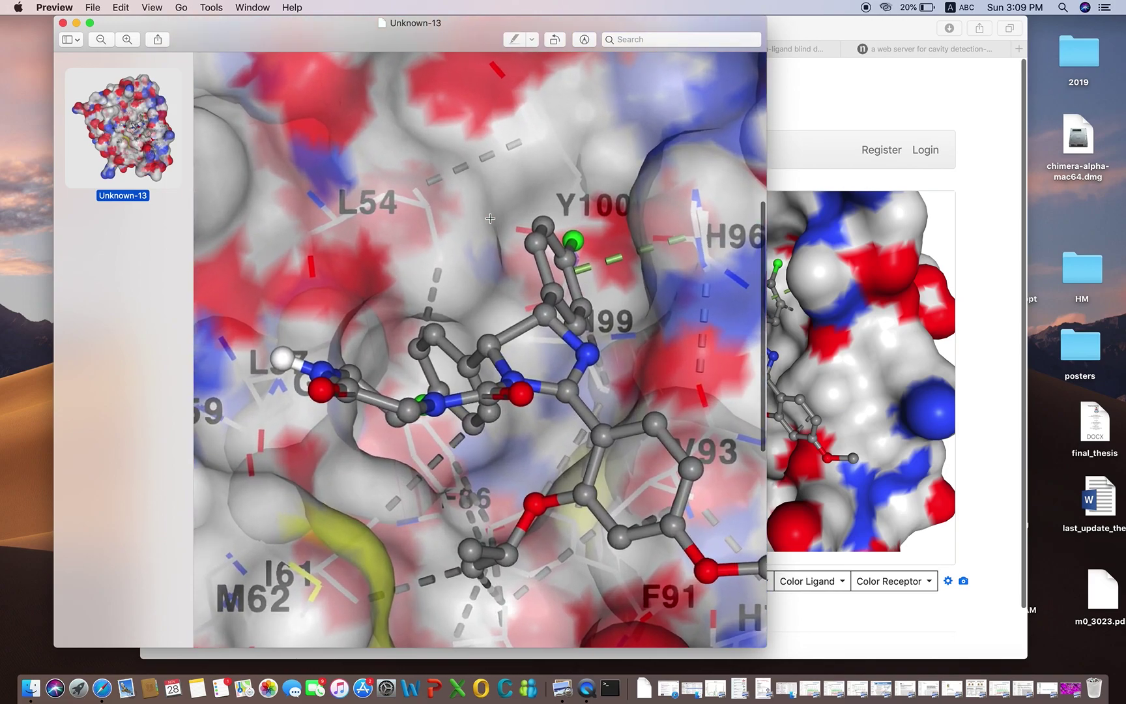
{"action": "scroll", "coordinate": [490, 218], "scroll_direction": "down", "scroll_amount": 4}
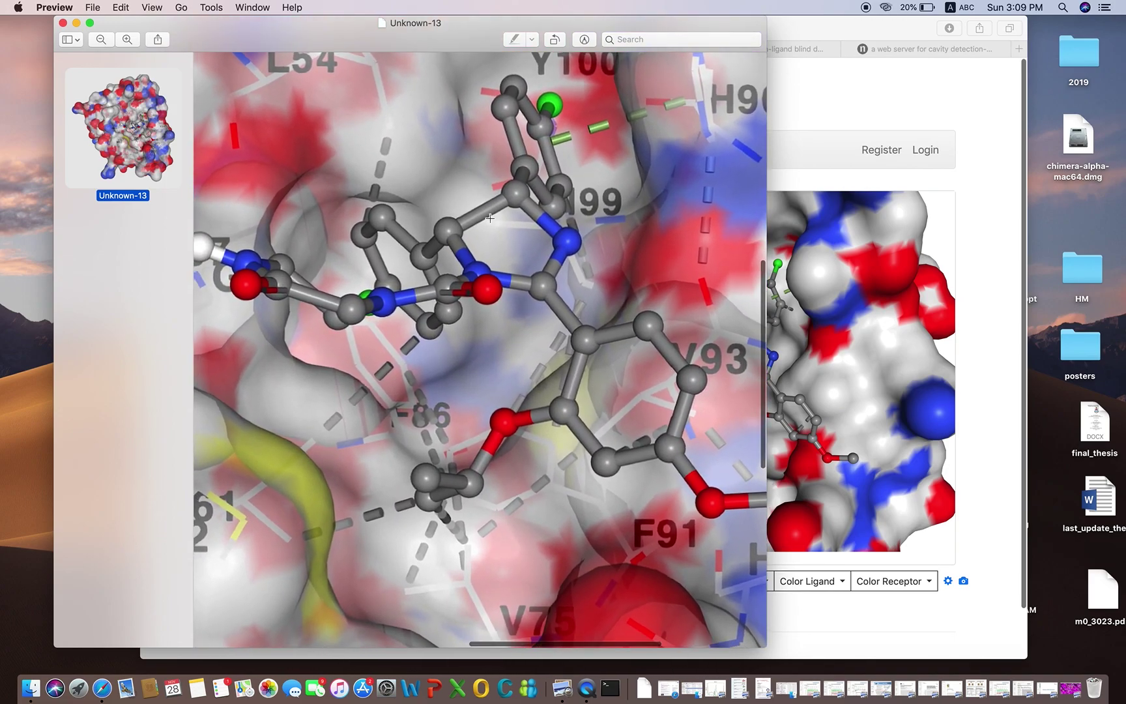
{"action": "scroll", "coordinate": [490, 218], "scroll_direction": "up", "scroll_amount": 3}
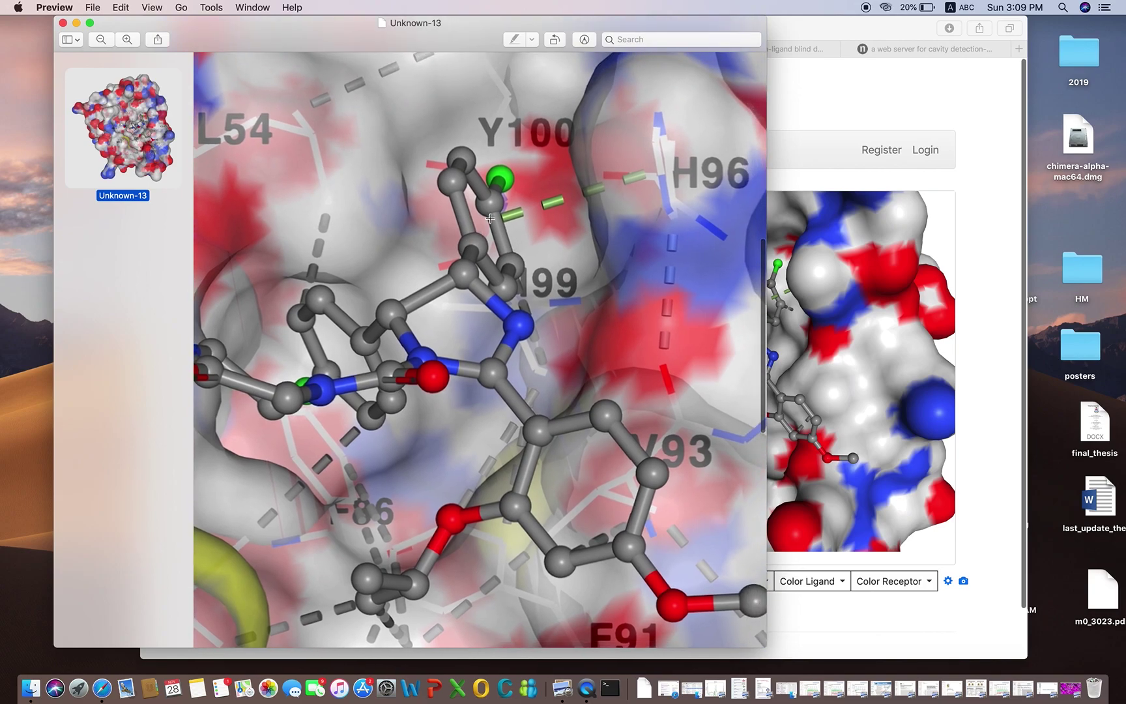
{"action": "scroll", "coordinate": [490, 219], "scroll_direction": "up", "scroll_amount": 3}
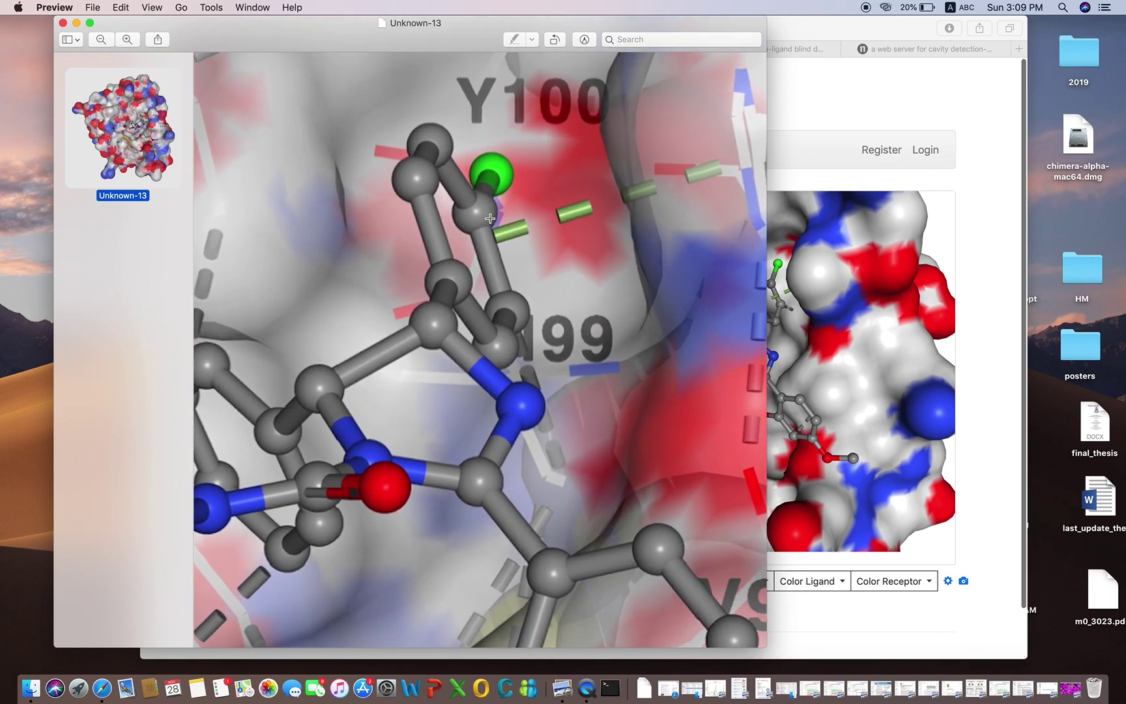
{"action": "scroll", "coordinate": [491, 219], "scroll_direction": "down", "scroll_amount": 2}
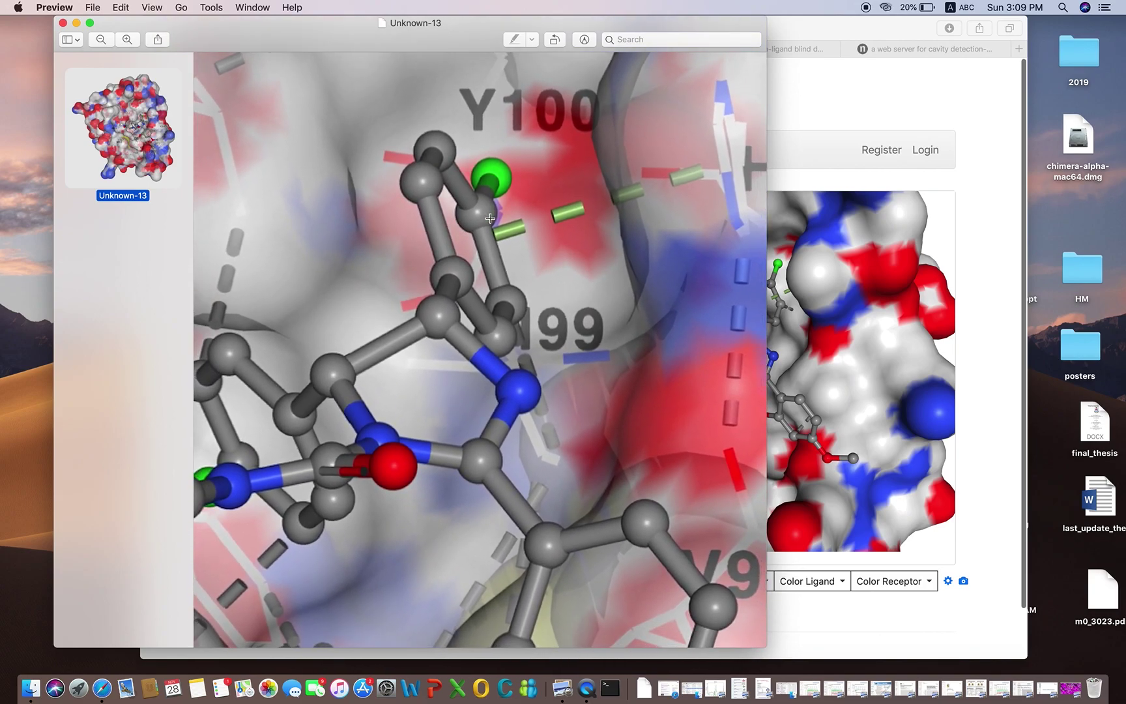
Look over the labelled residues around the whole ligand in Unknown-13, then minimize the picture and switch back to the CB-Dock results in Safari.
{"action": "scroll", "coordinate": [490, 219], "scroll_direction": "down", "scroll_amount": 10}
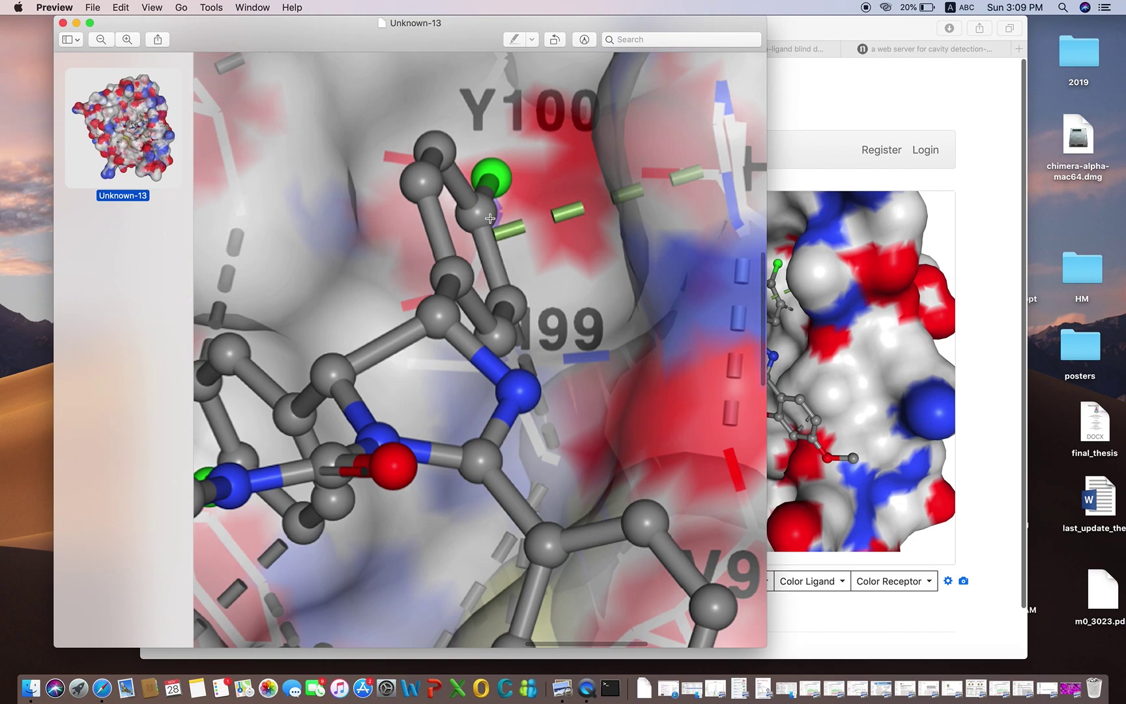
{"action": "scroll", "coordinate": [490, 219], "scroll_direction": "down", "scroll_amount": 5}
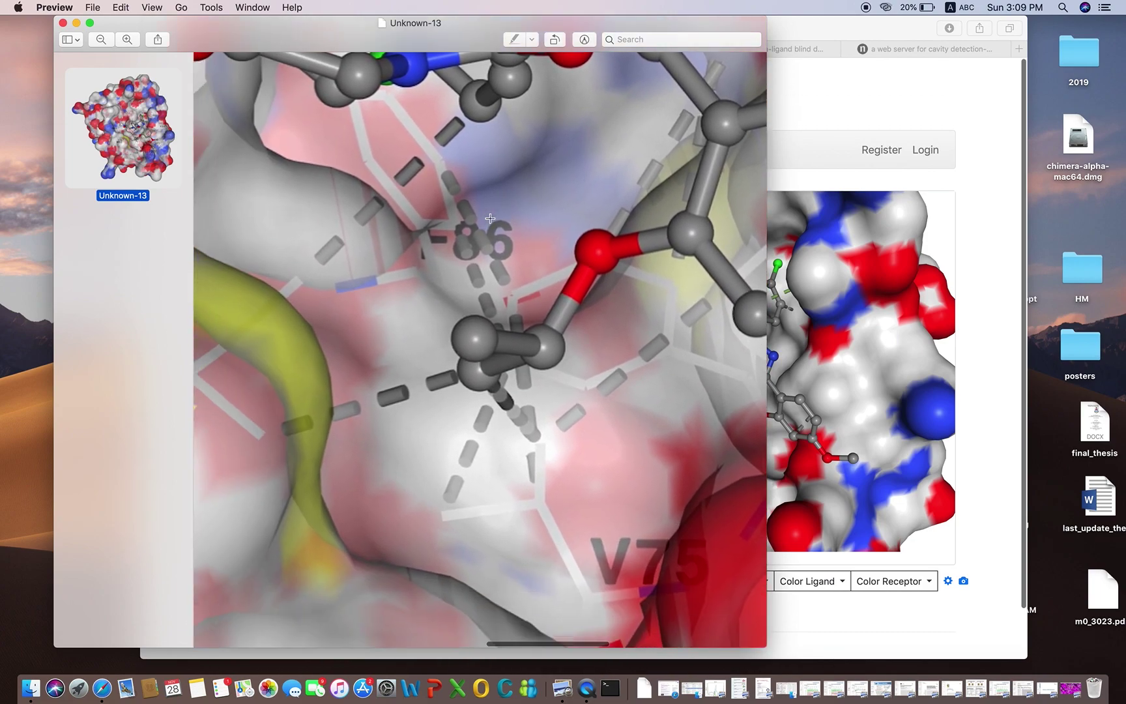
{"action": "scroll", "coordinate": [490, 218], "scroll_direction": "down", "scroll_amount": 5}
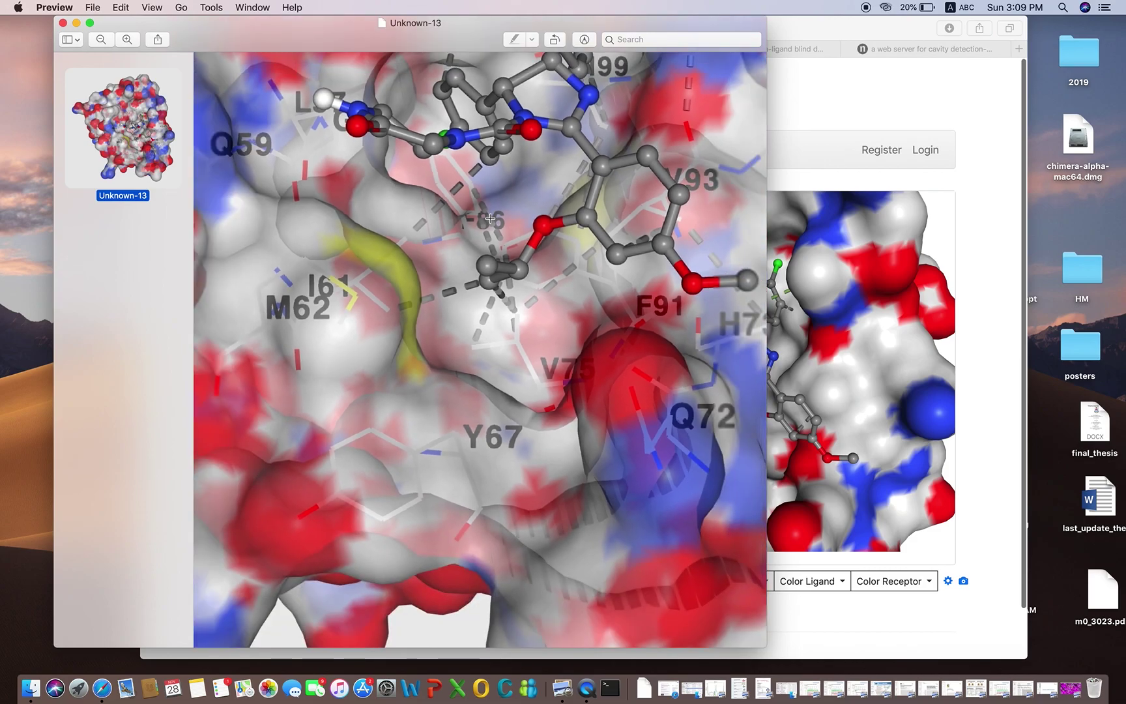
{"action": "scroll", "coordinate": [491, 219], "scroll_direction": "down", "scroll_amount": 5}
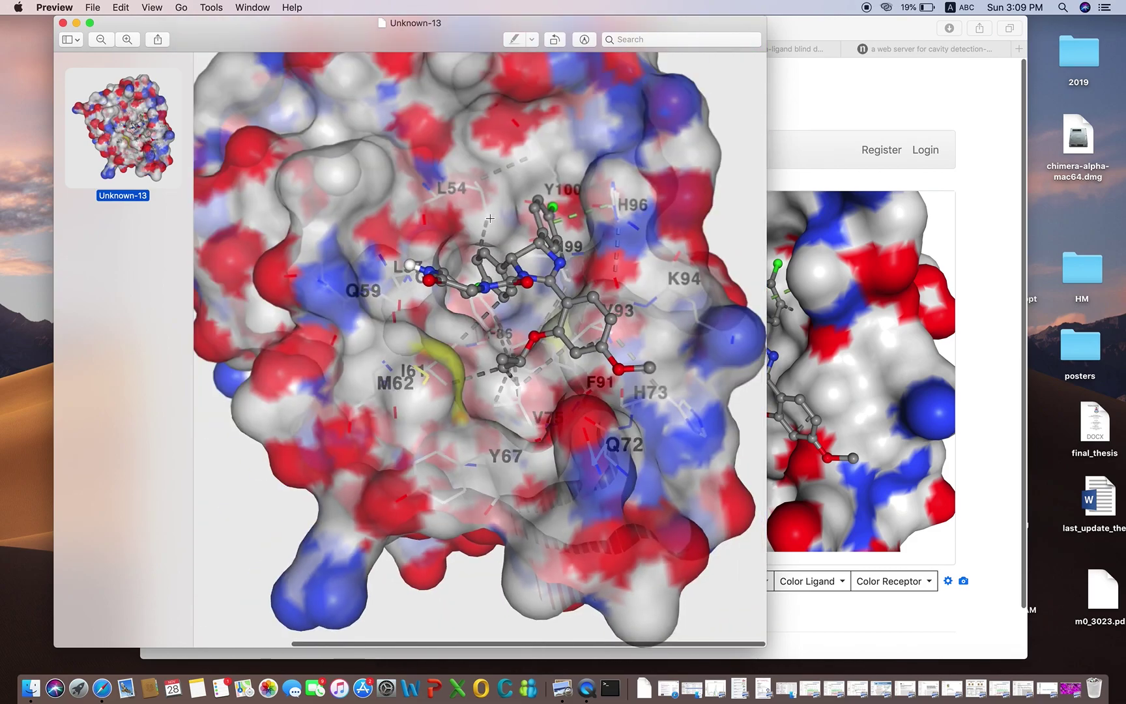
{"action": "left_click", "coordinate": [76, 23]}
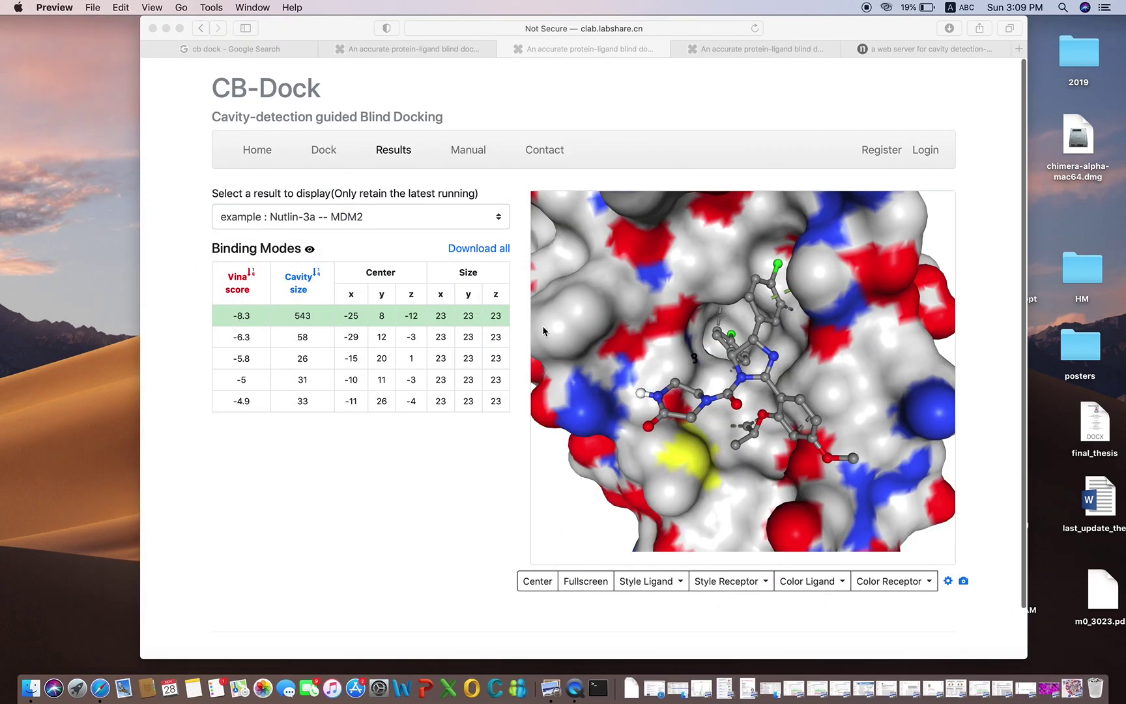
{"action": "left_click", "coordinate": [382, 517]}
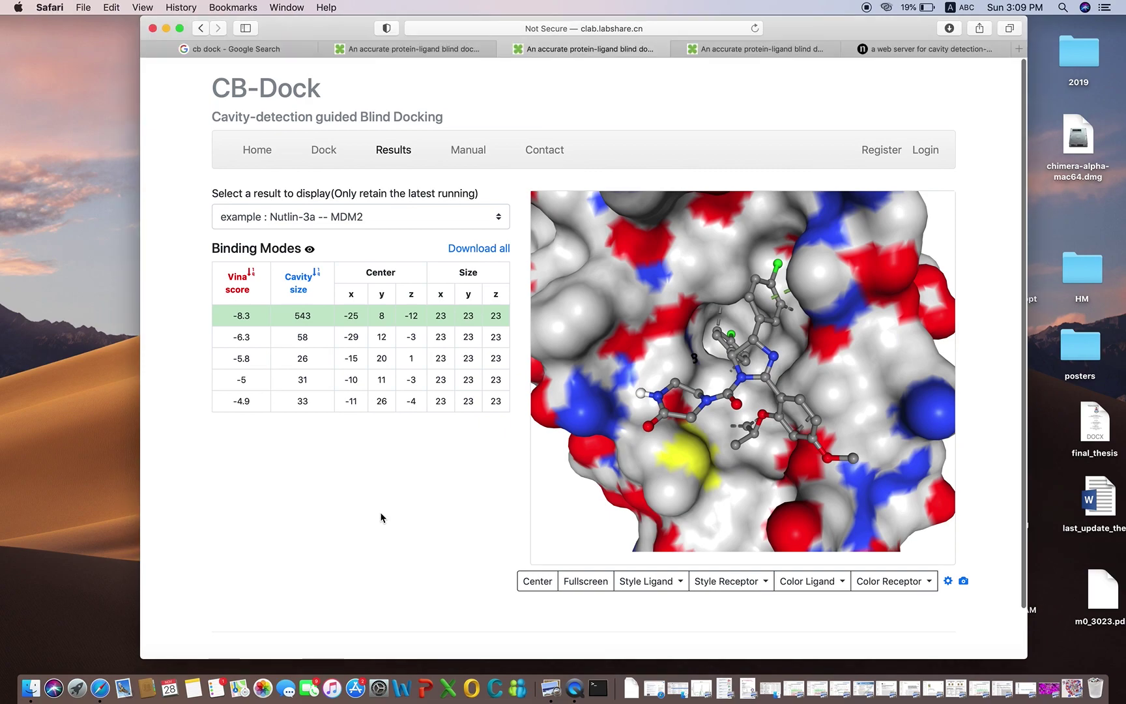